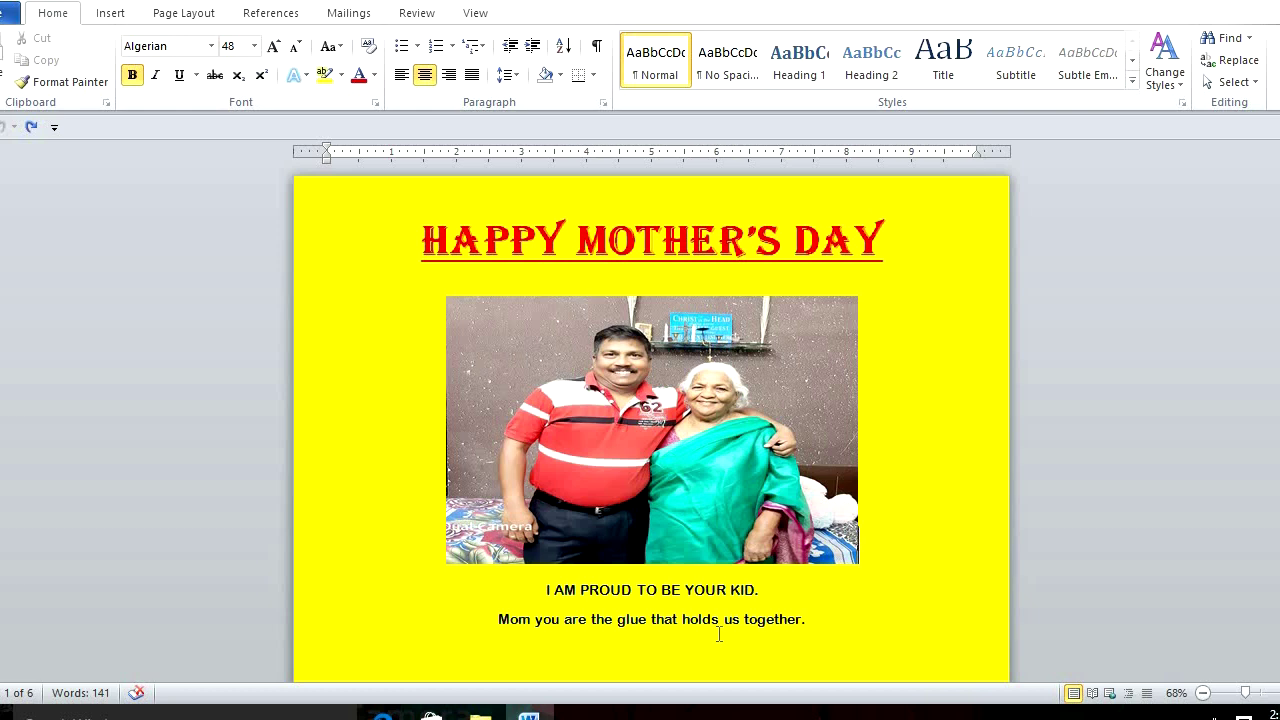
# Select the 'I AM PROUD TO BE YOUR KID.' caption and set it in Lucida Calligraphy.
pyautogui.click(450, 240)
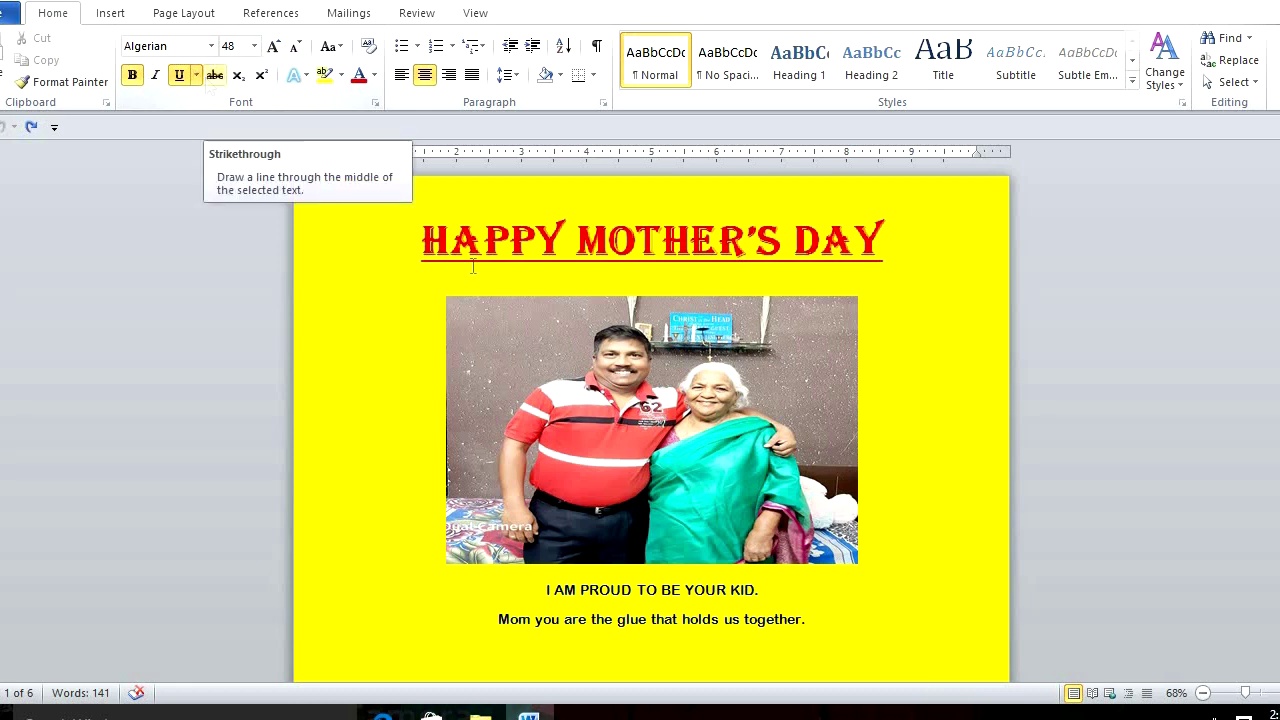
pyautogui.click(606, 589)
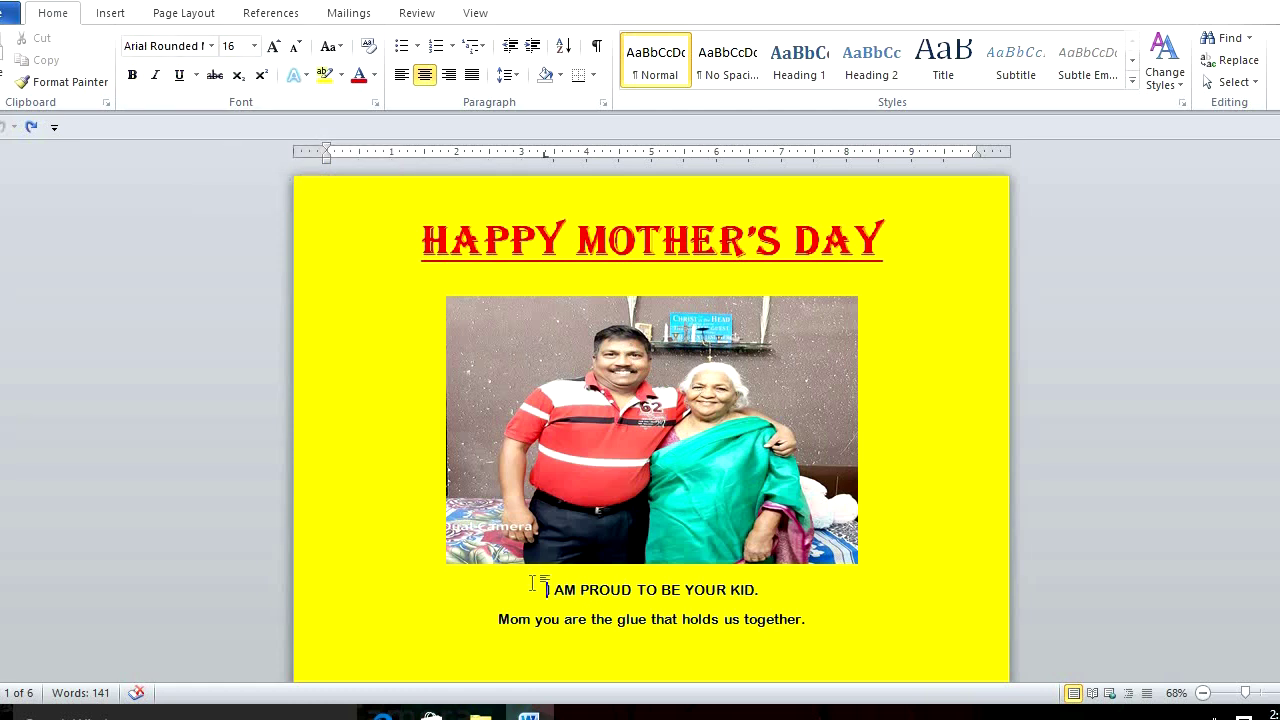
pyautogui.hotkey('shift', 'Right')
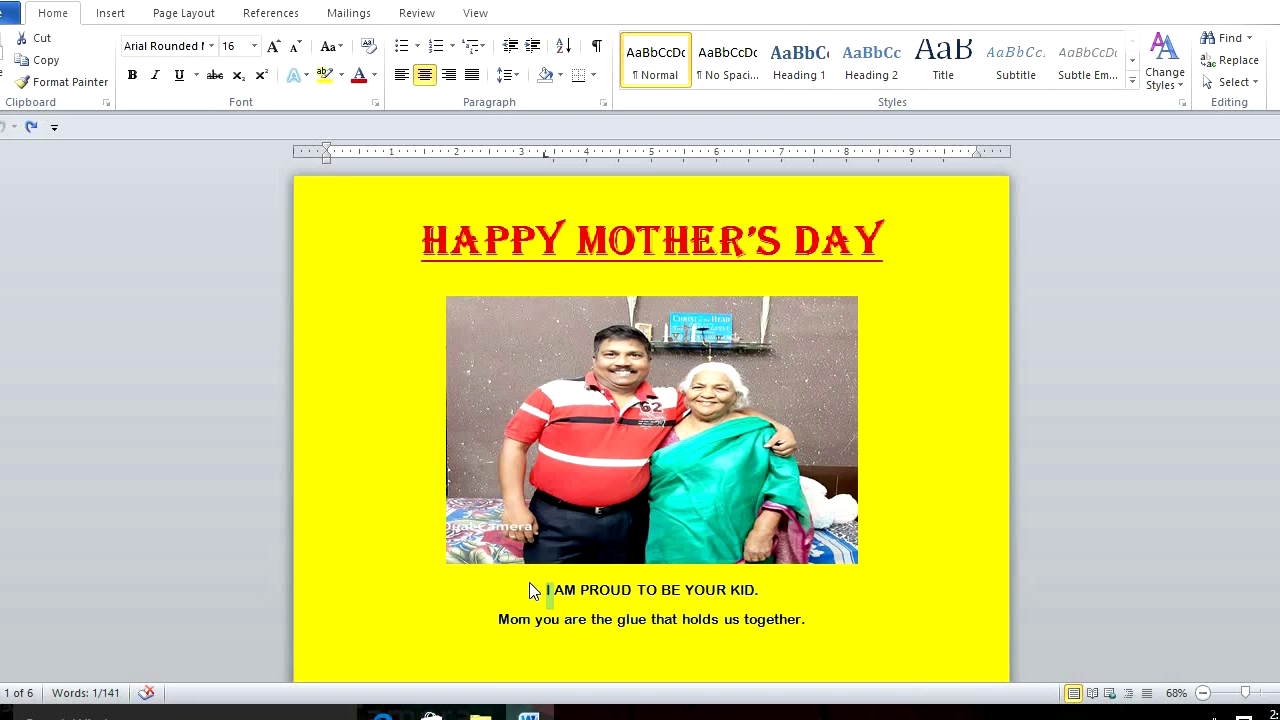
pyautogui.hotkey('shift', 'Right')
pyautogui.hotkey('shift', 'Right')
pyautogui.hotkey('shift', 'Right')
pyautogui.hotkey('shift', 'End')
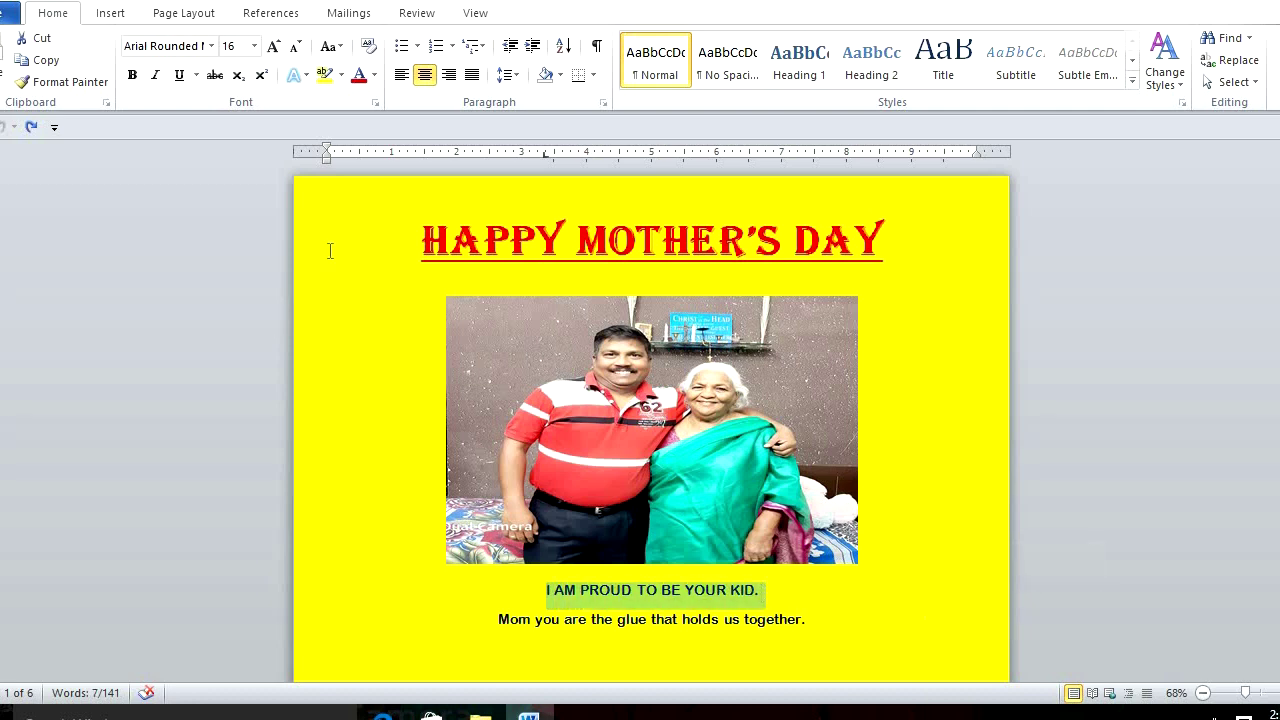
pyautogui.click(211, 50)
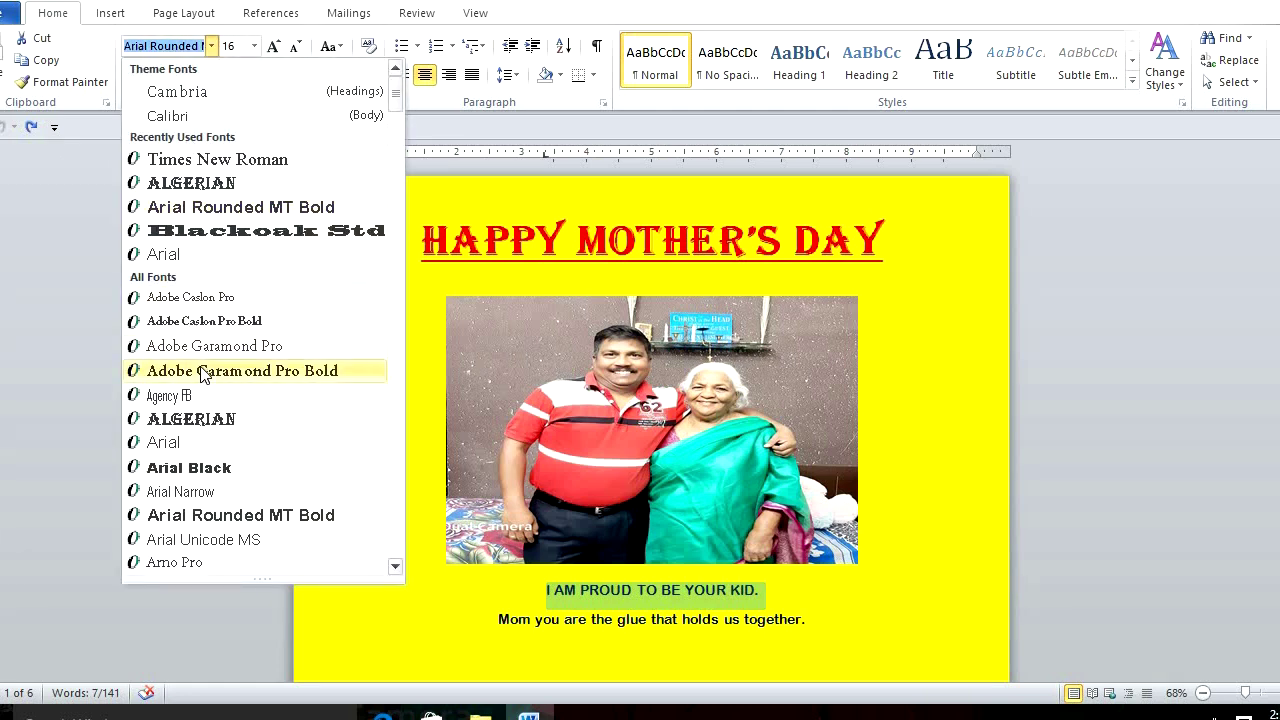
pyautogui.scroll(-5, 190, 365)
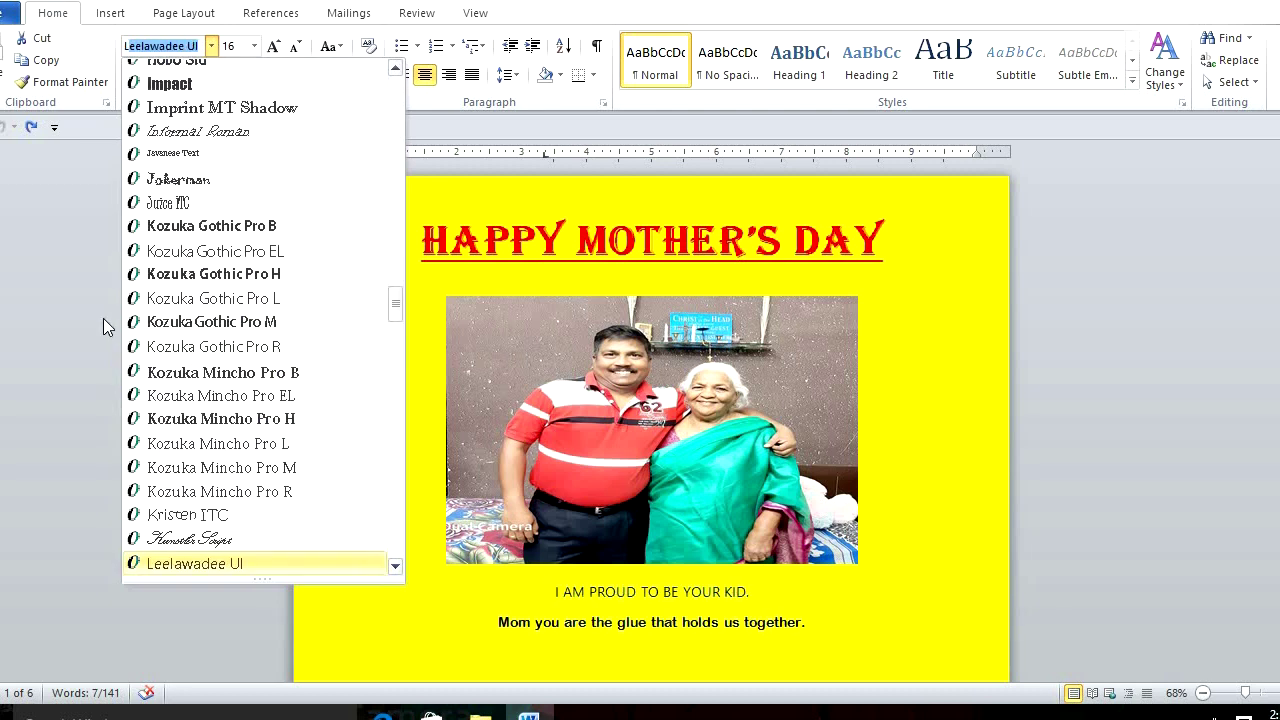
pyautogui.scroll(-3, 175, 335)
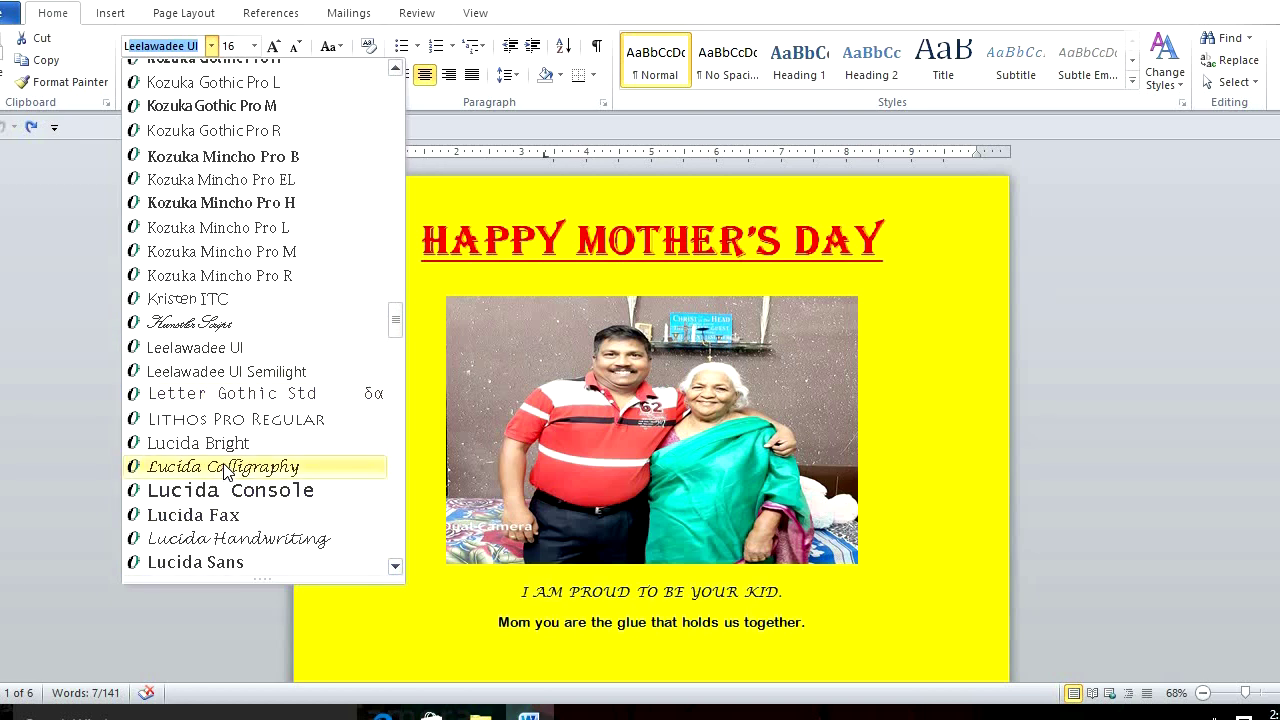
pyautogui.click(224, 470)
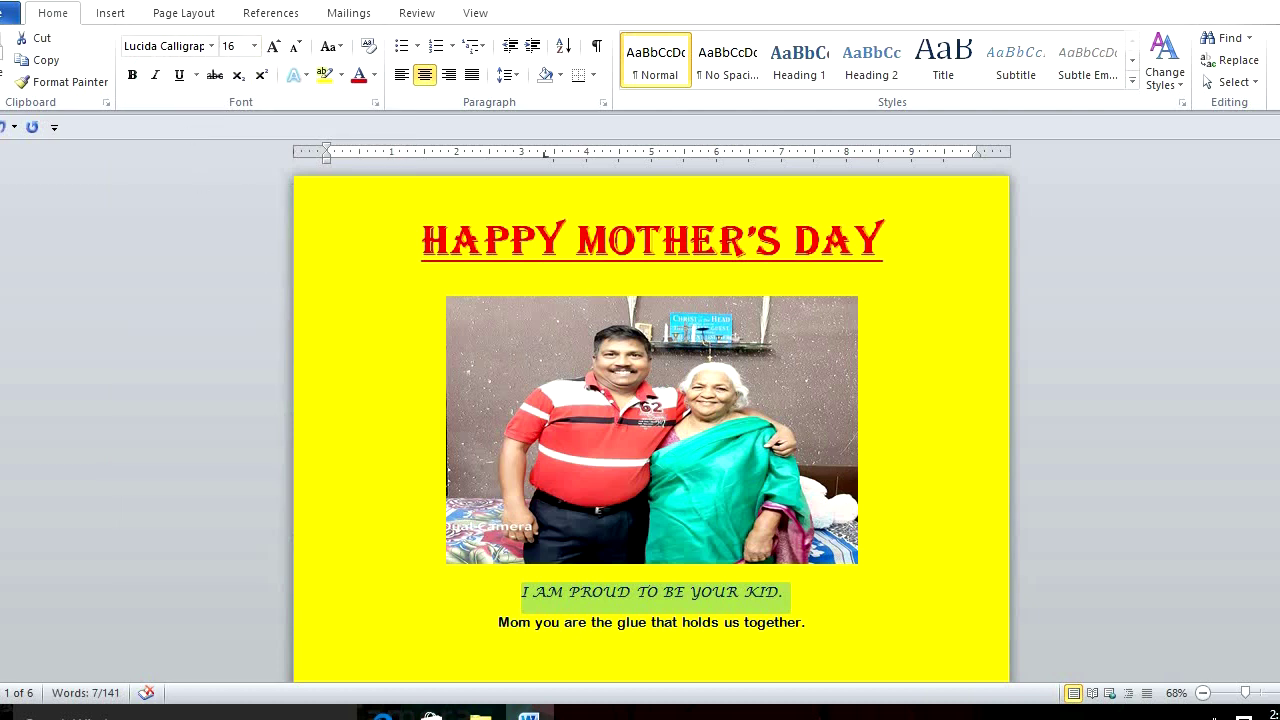
# Make the caption bold and dark blue.
pyautogui.click(132, 75)
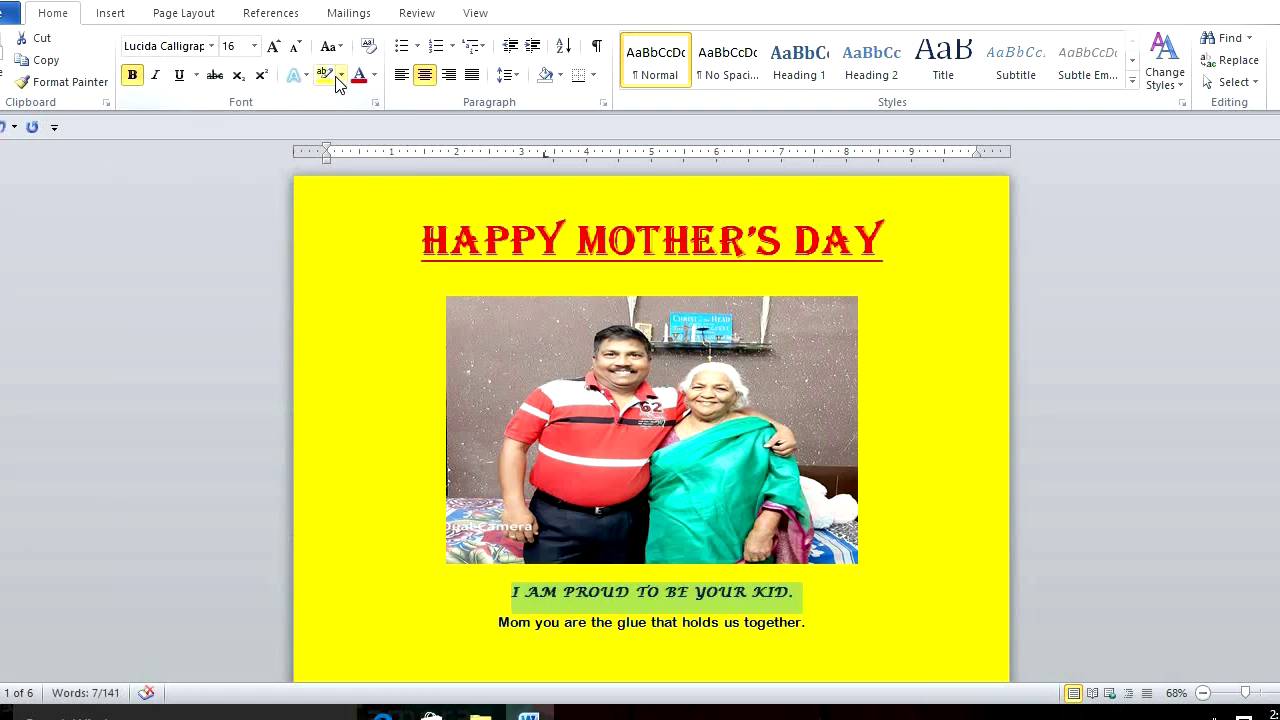
pyautogui.click(366, 80)
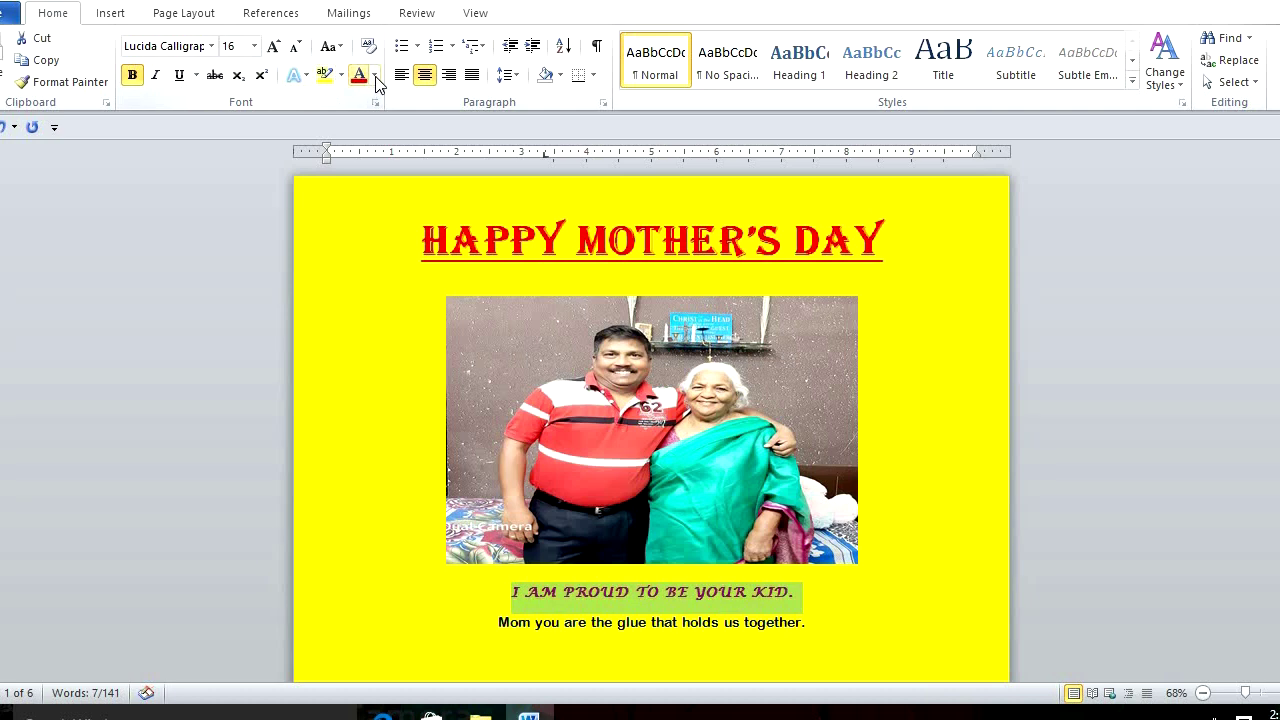
pyautogui.click(375, 77)
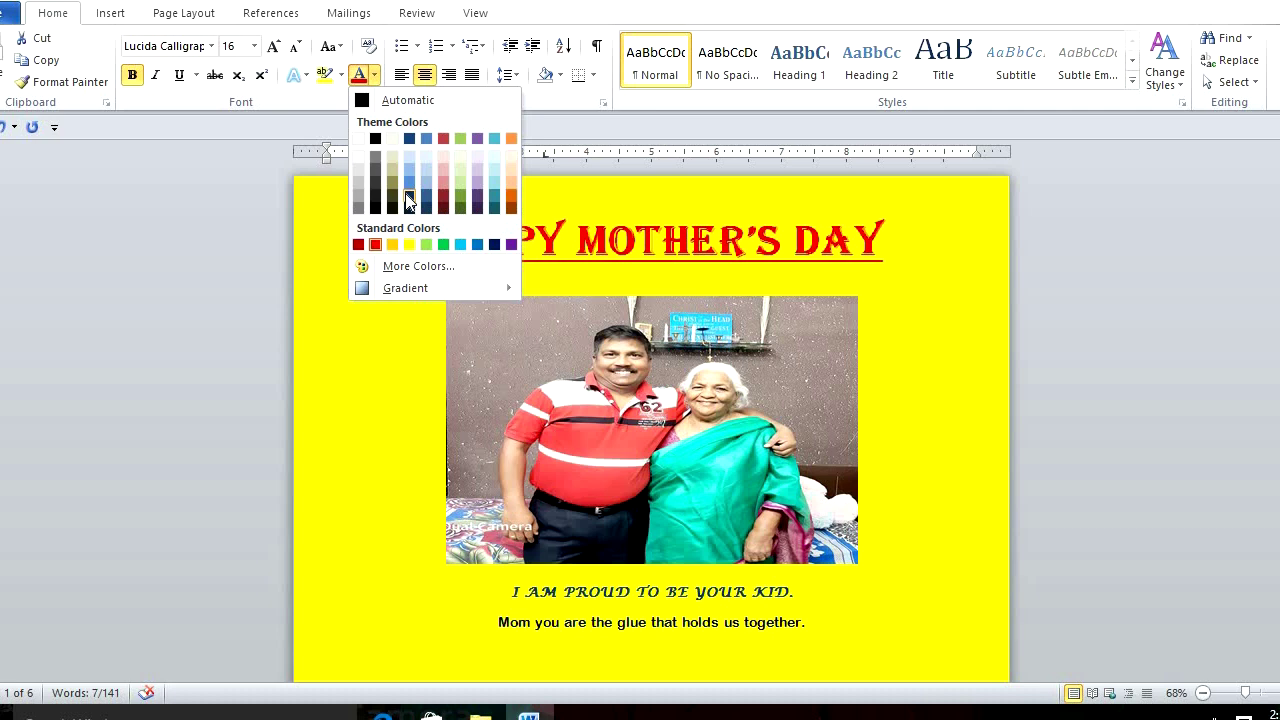
pyautogui.click(494, 244)
pyautogui.click(494, 244)
pyautogui.click(305, 84)
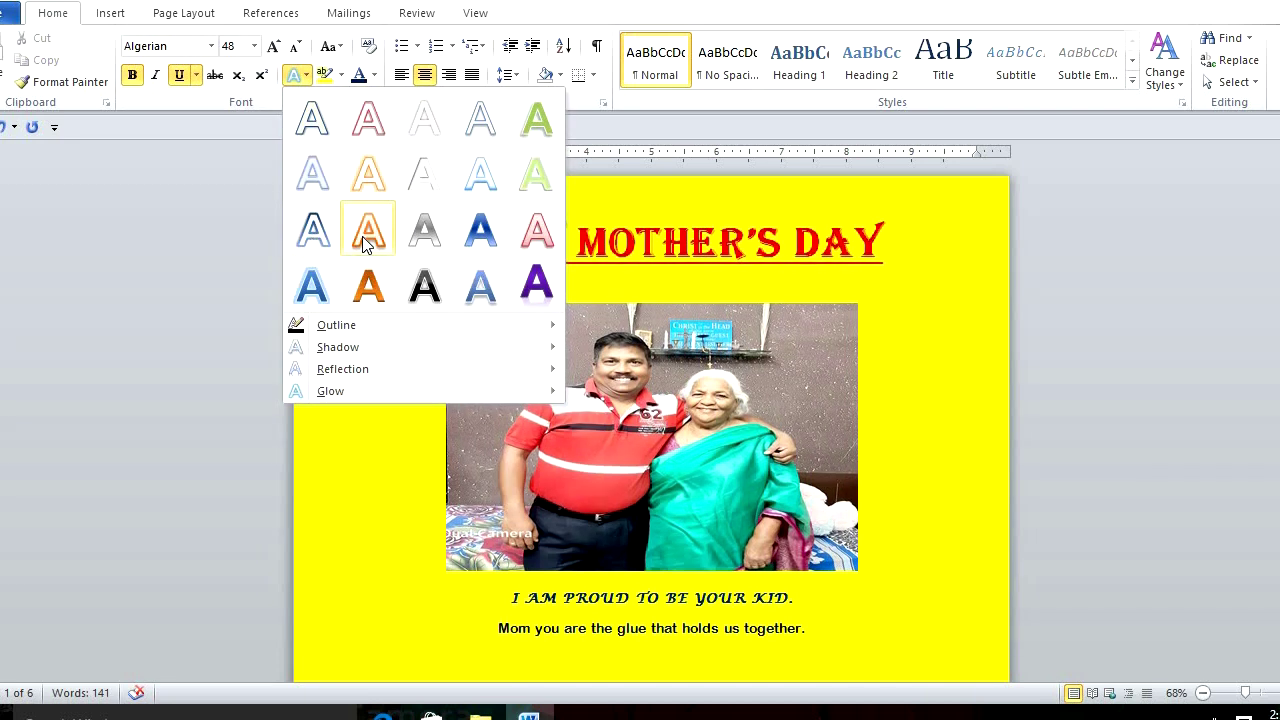
pyautogui.click(422, 238)
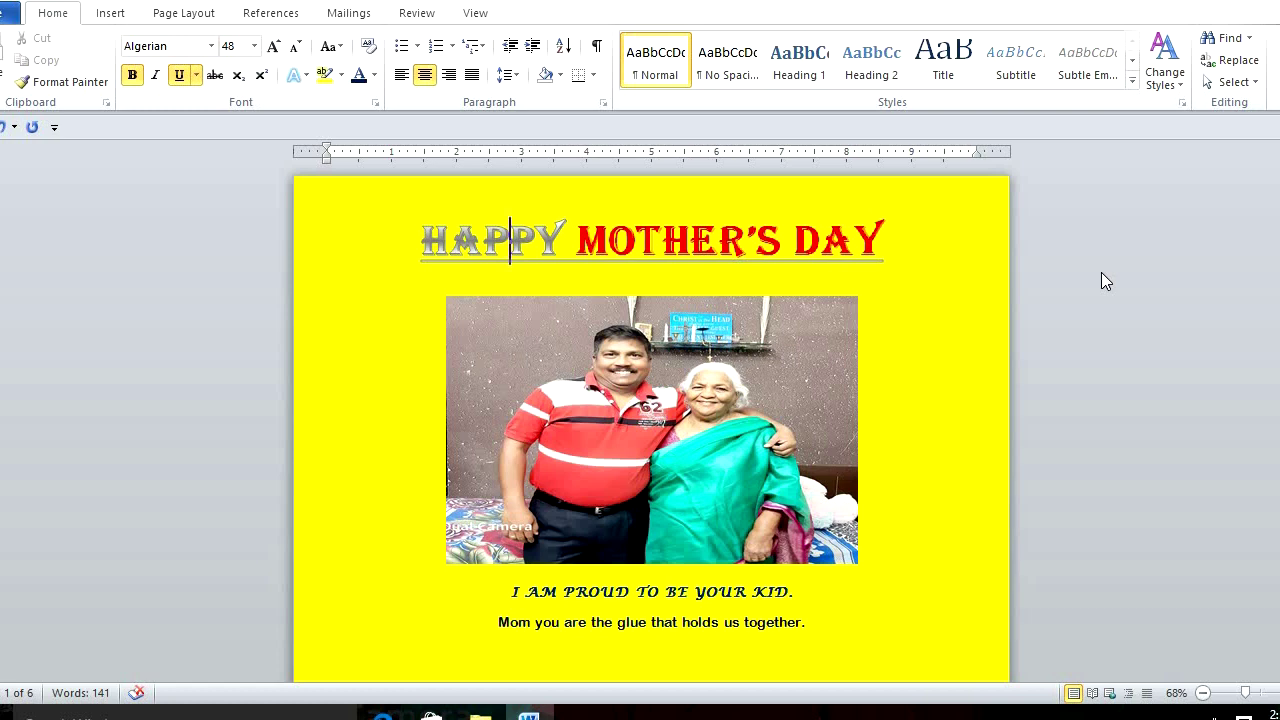
pyautogui.hotkey('ctrl', 'z')
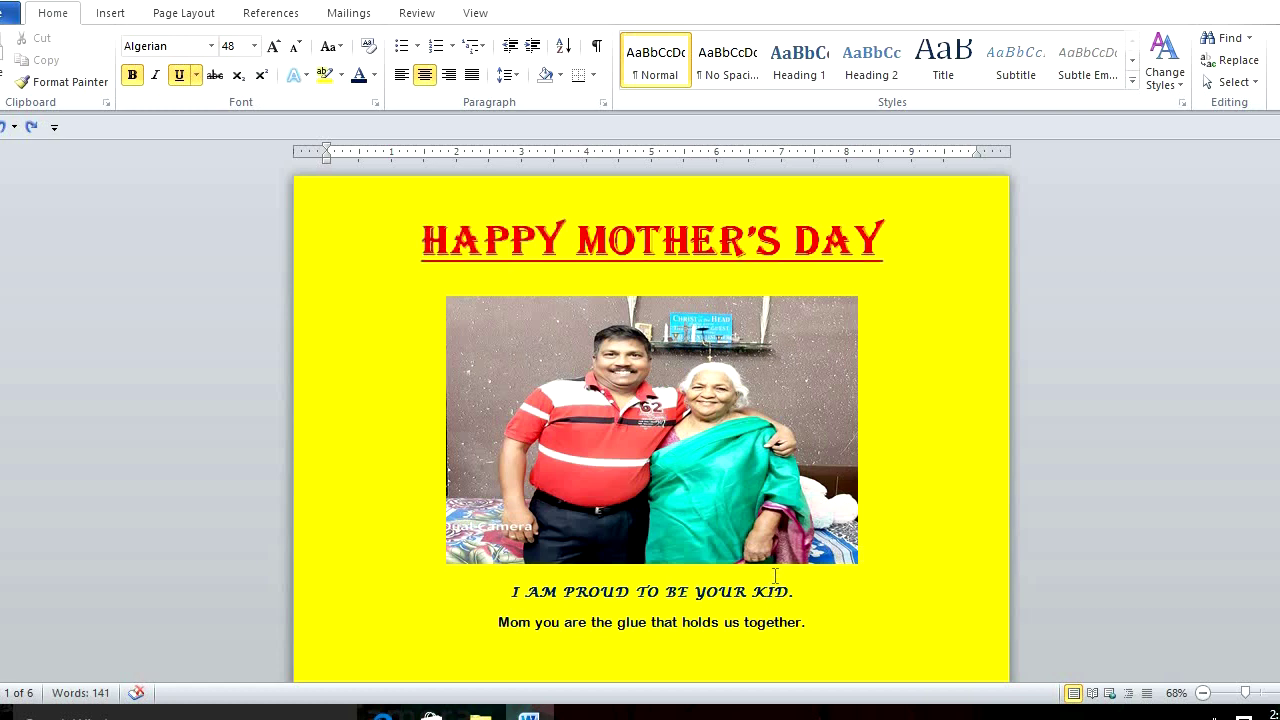
pyautogui.moveTo(790, 594); pyautogui.dragTo(512, 594)
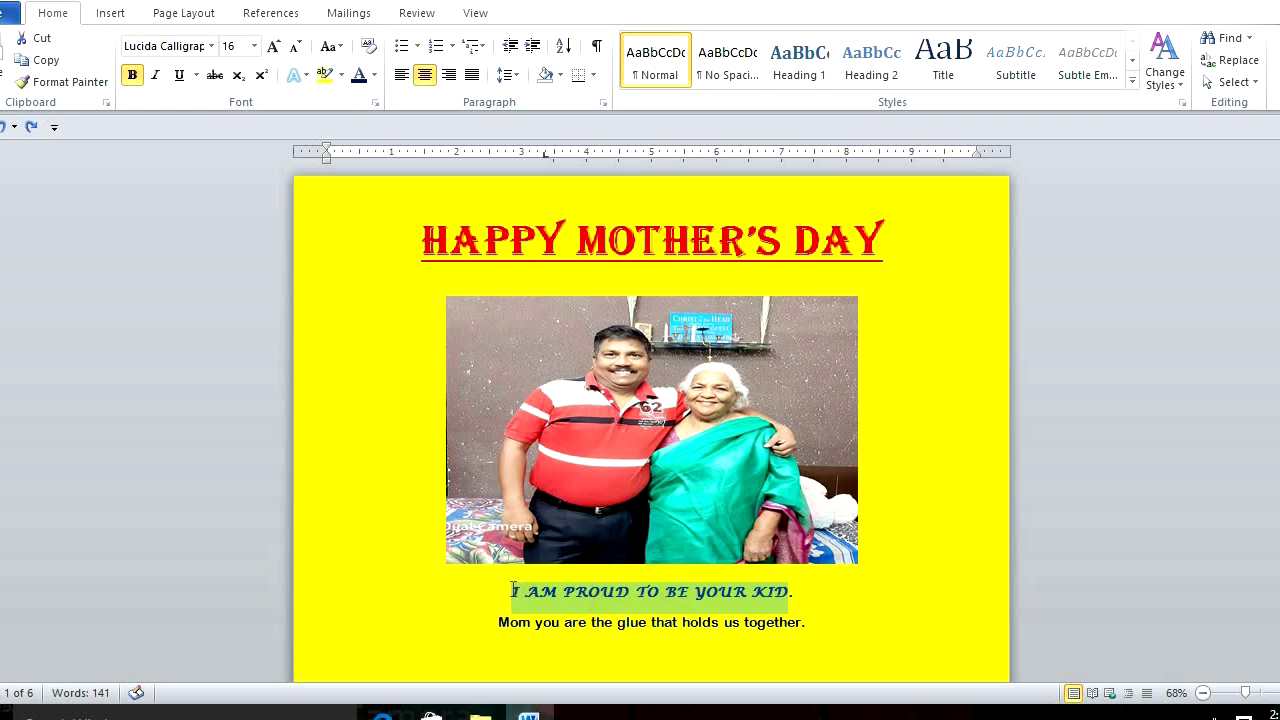
pyautogui.click(296, 76)
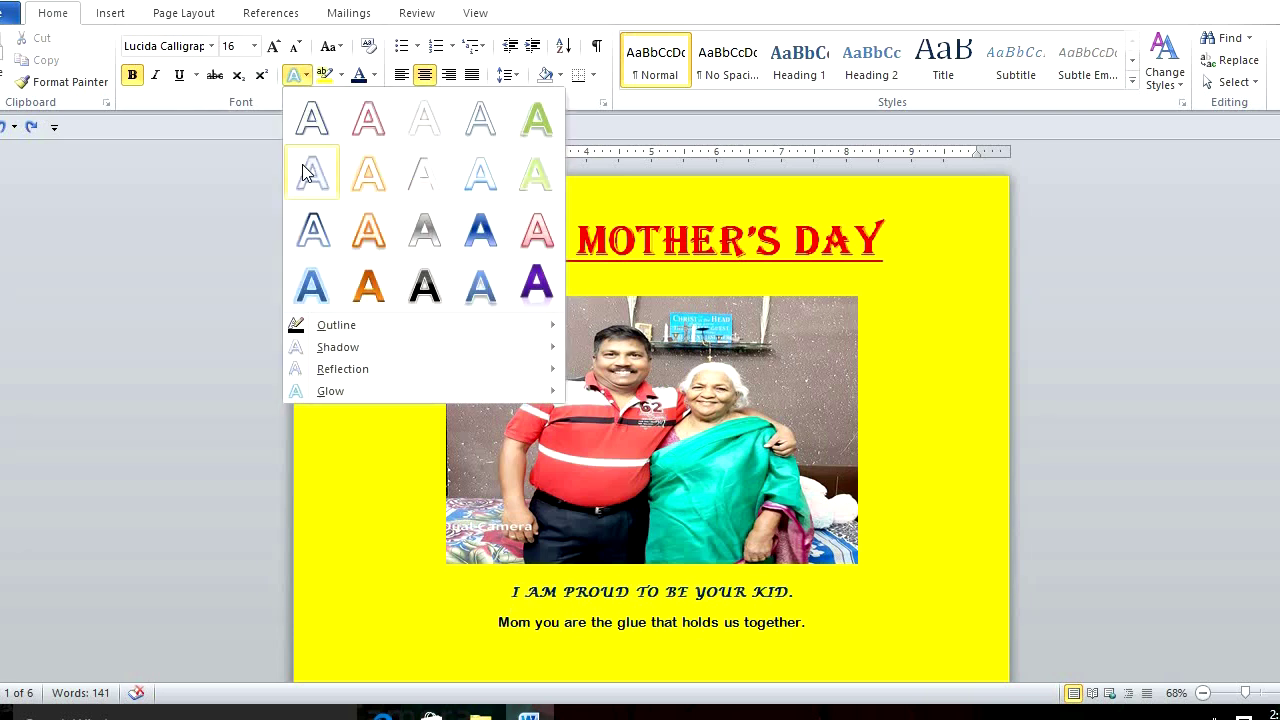
pyautogui.press('Escape')
pyautogui.tripleClick(652, 240)
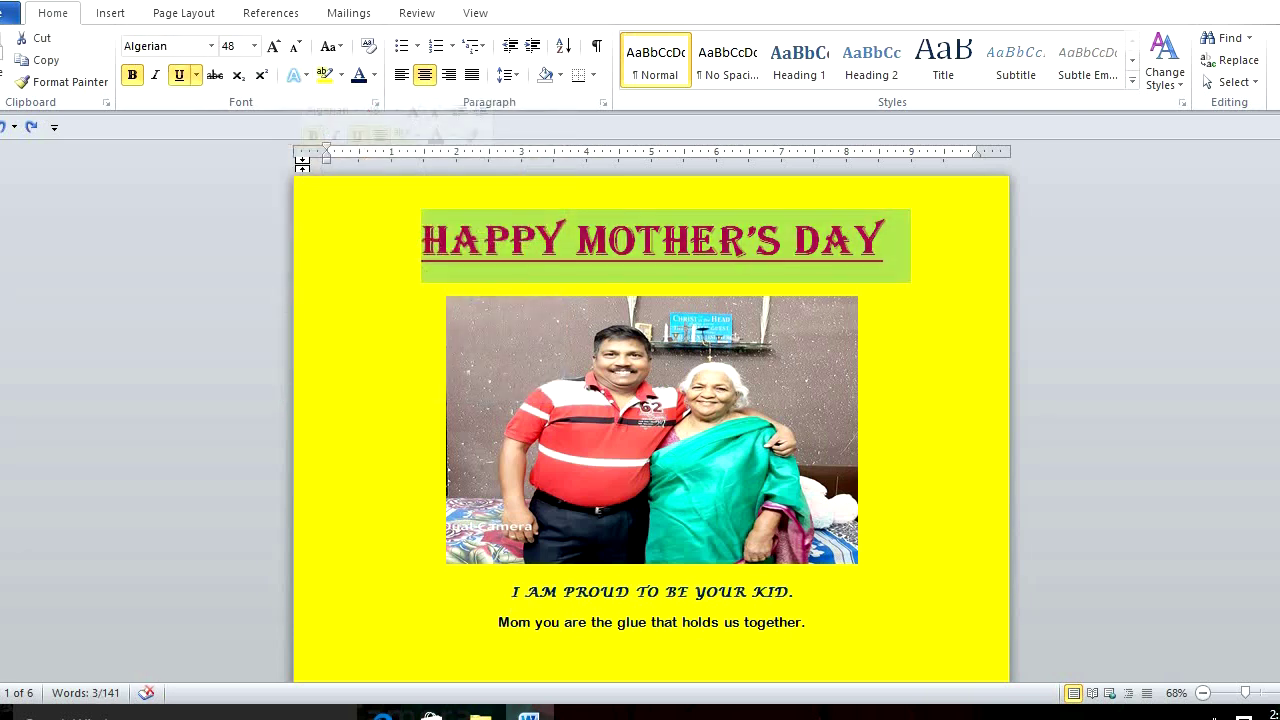
pyautogui.click(838, 593)
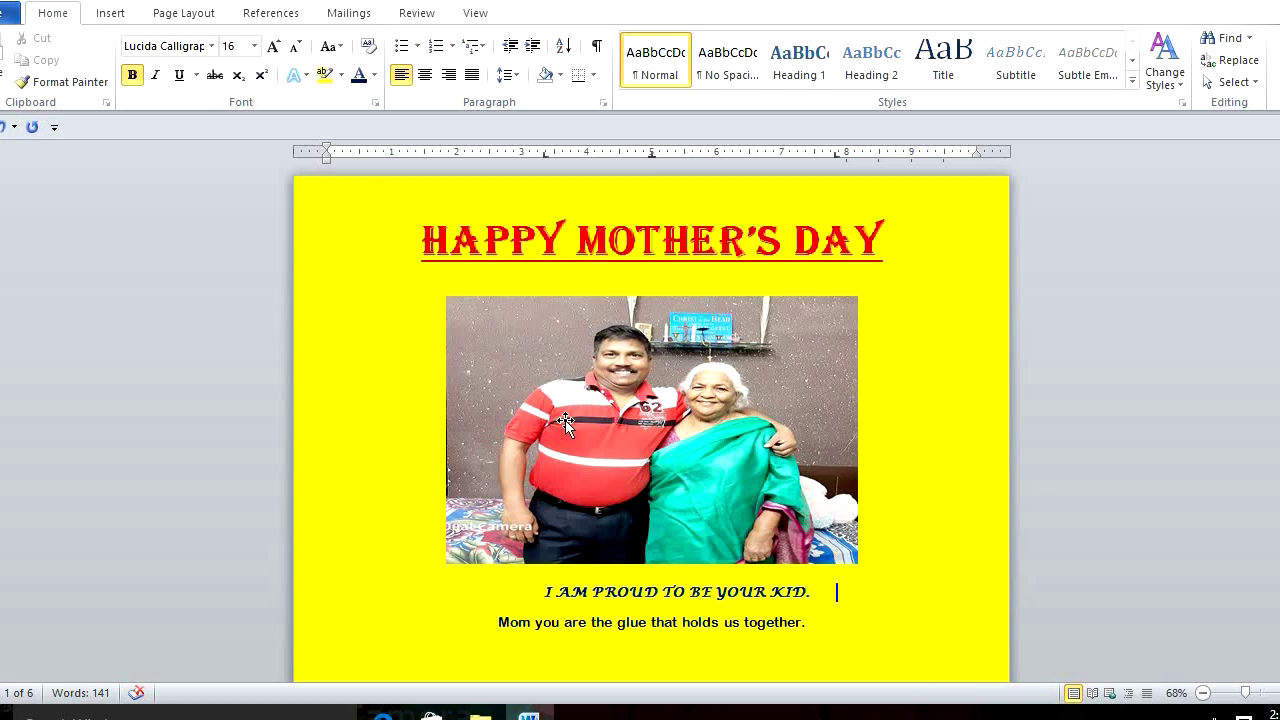
pyautogui.click(613, 419)
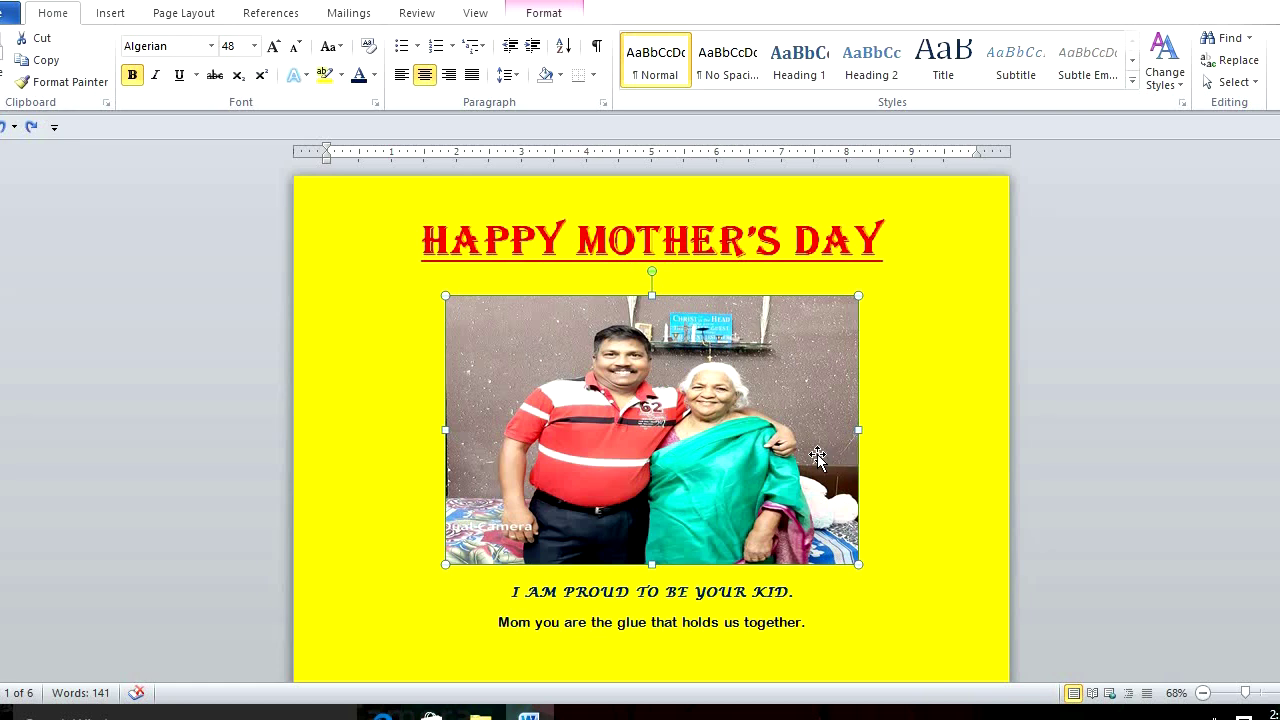
# Apply the Rounded Diagonal Corner, White picture style to the photo.
pyautogui.click(541, 15)
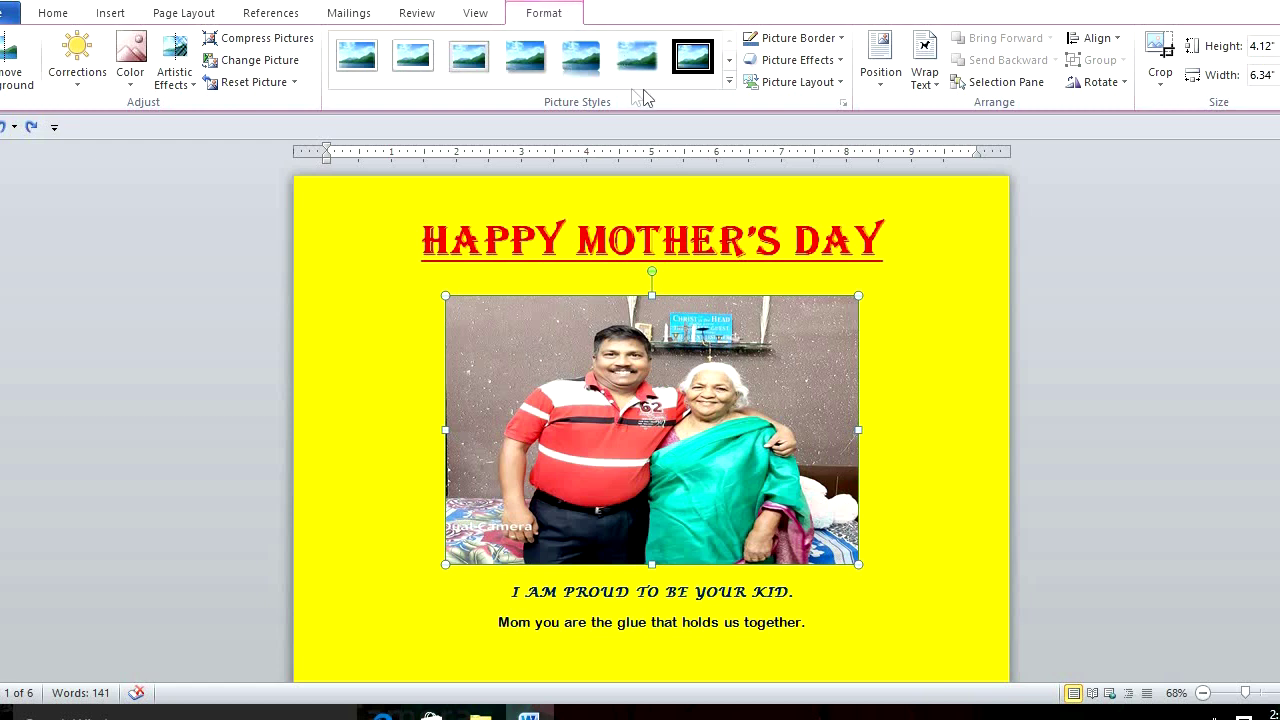
pyautogui.click(729, 81)
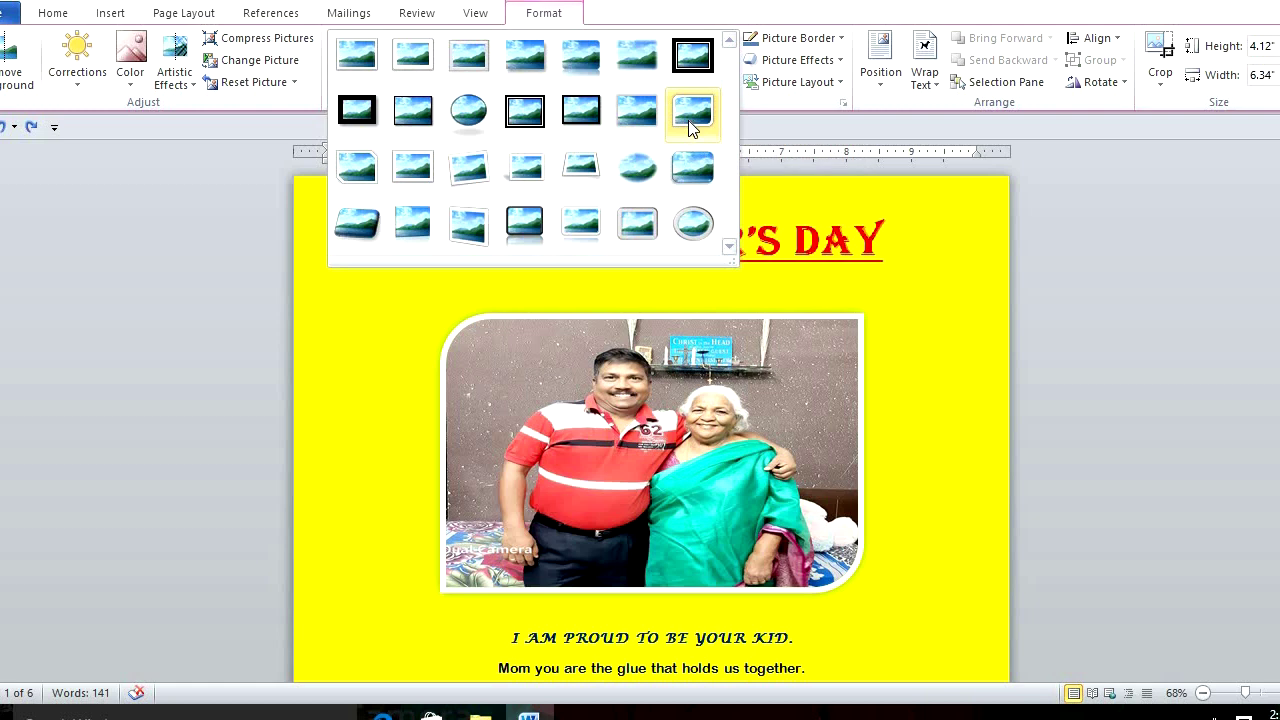
pyautogui.click(688, 120)
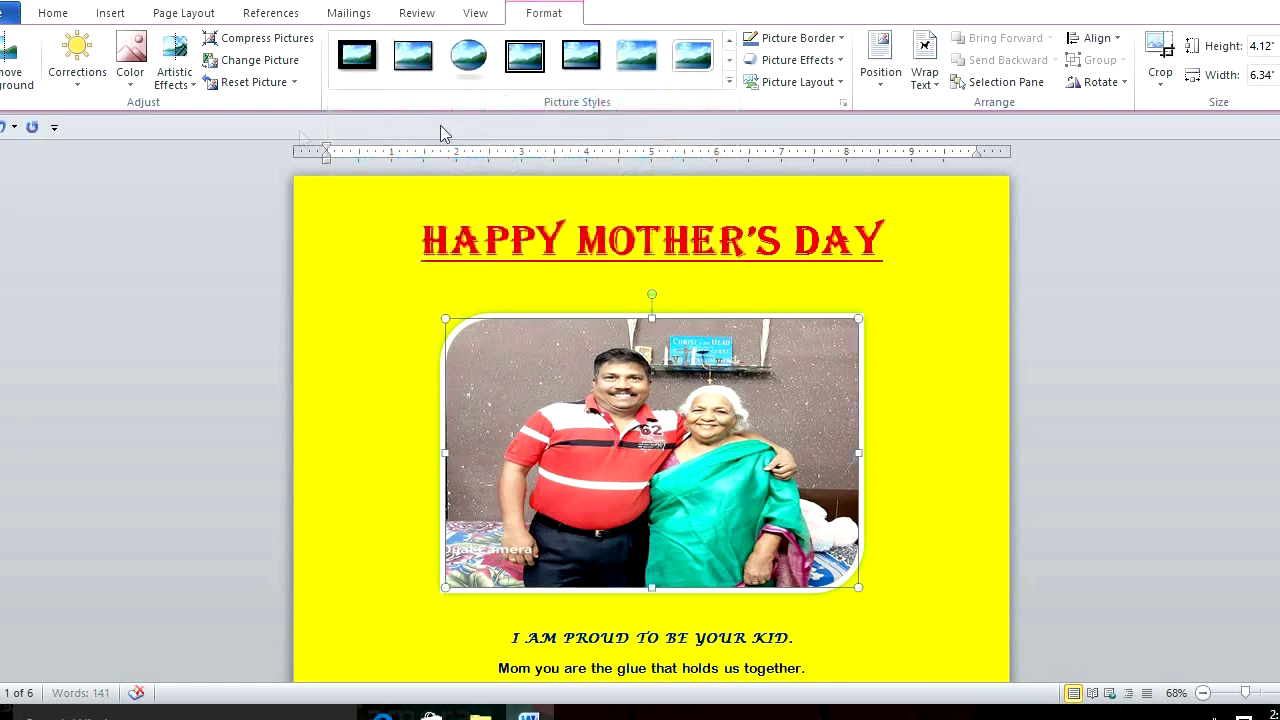
# Brighten the photo with a brighter Brightness/Contrast correction preset.
pyautogui.click(83, 64)
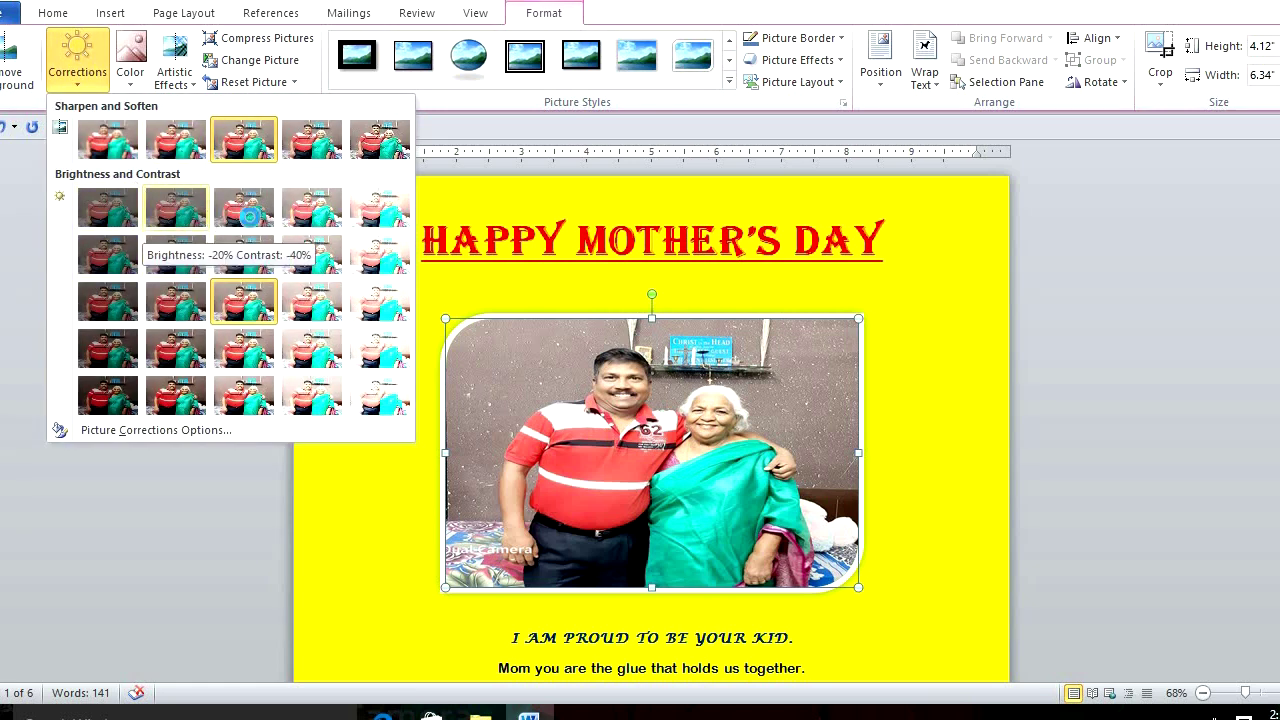
pyautogui.click(322, 260)
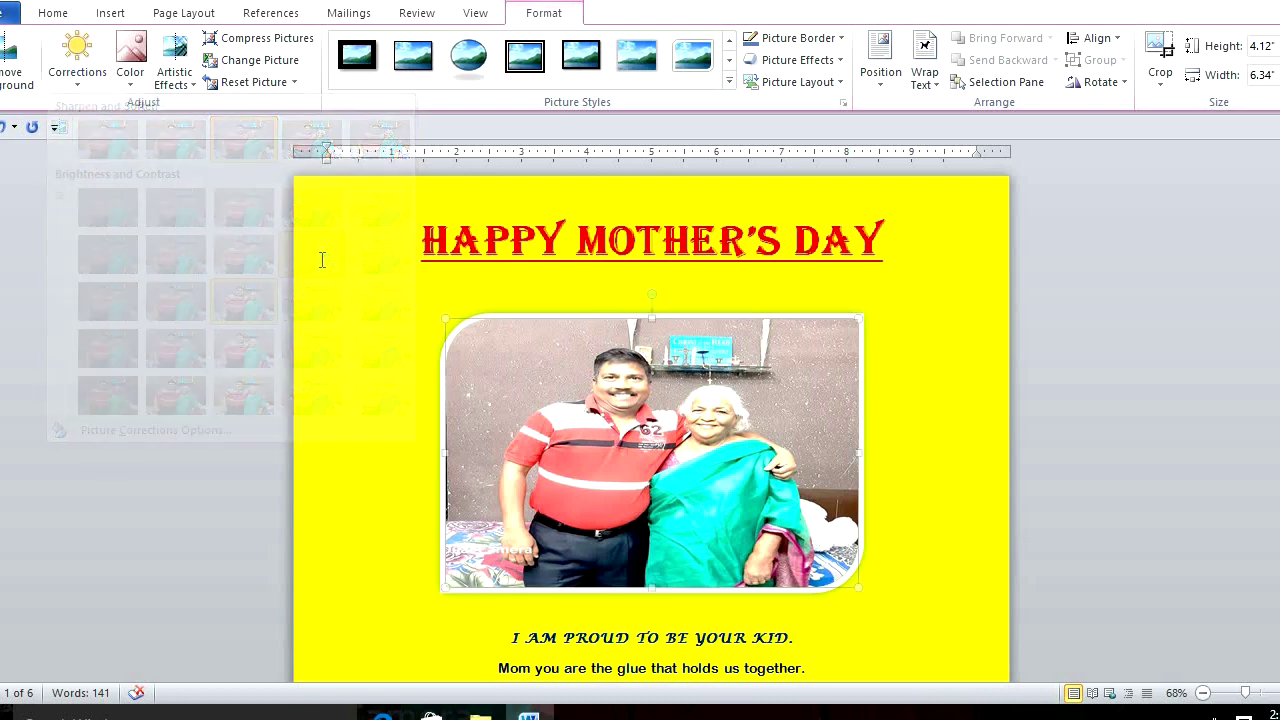
pyautogui.click(93, 80)
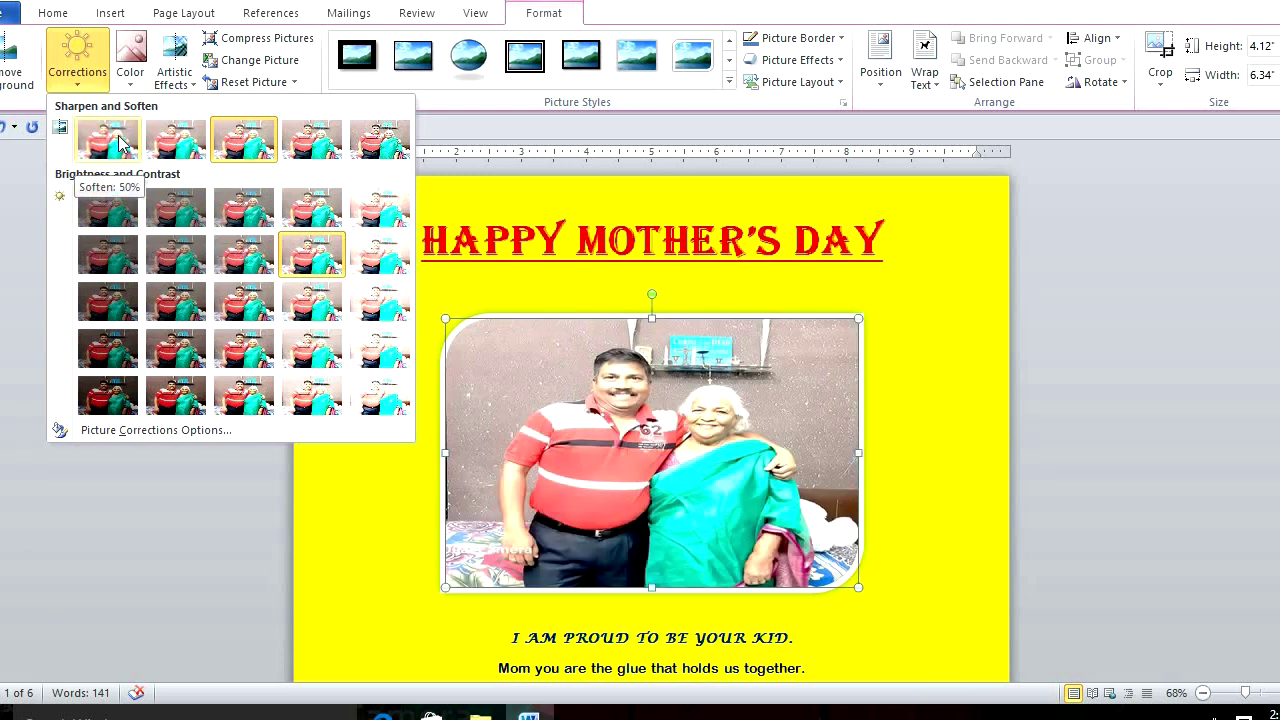
# Browse the photo's Color options and set Artistic Effects to None.
pyautogui.click(143, 75)
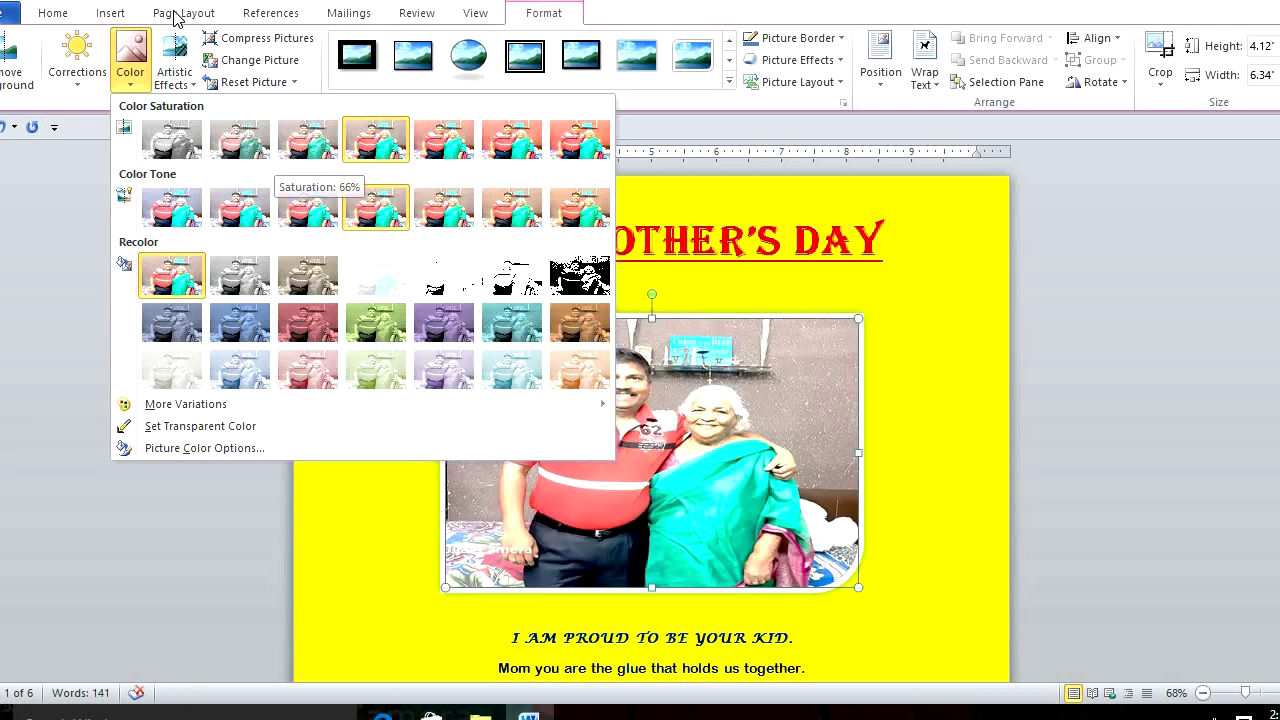
pyautogui.click(176, 50)
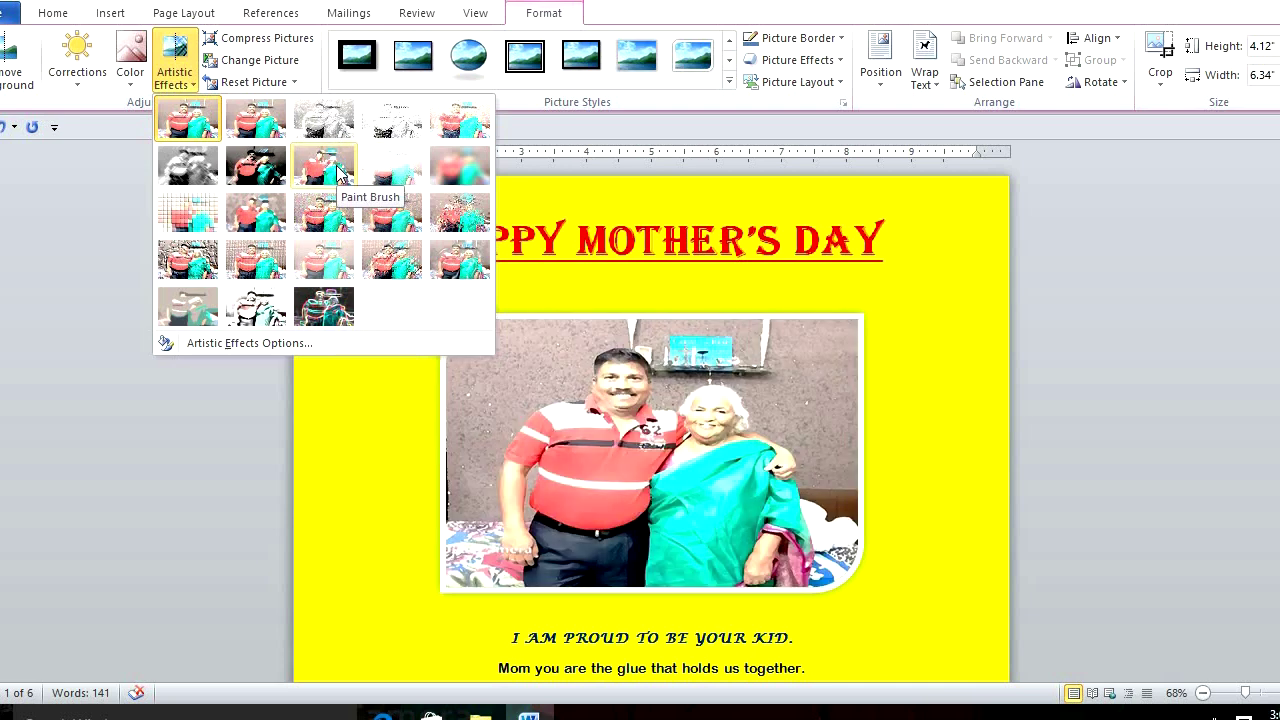
pyautogui.click(197, 116)
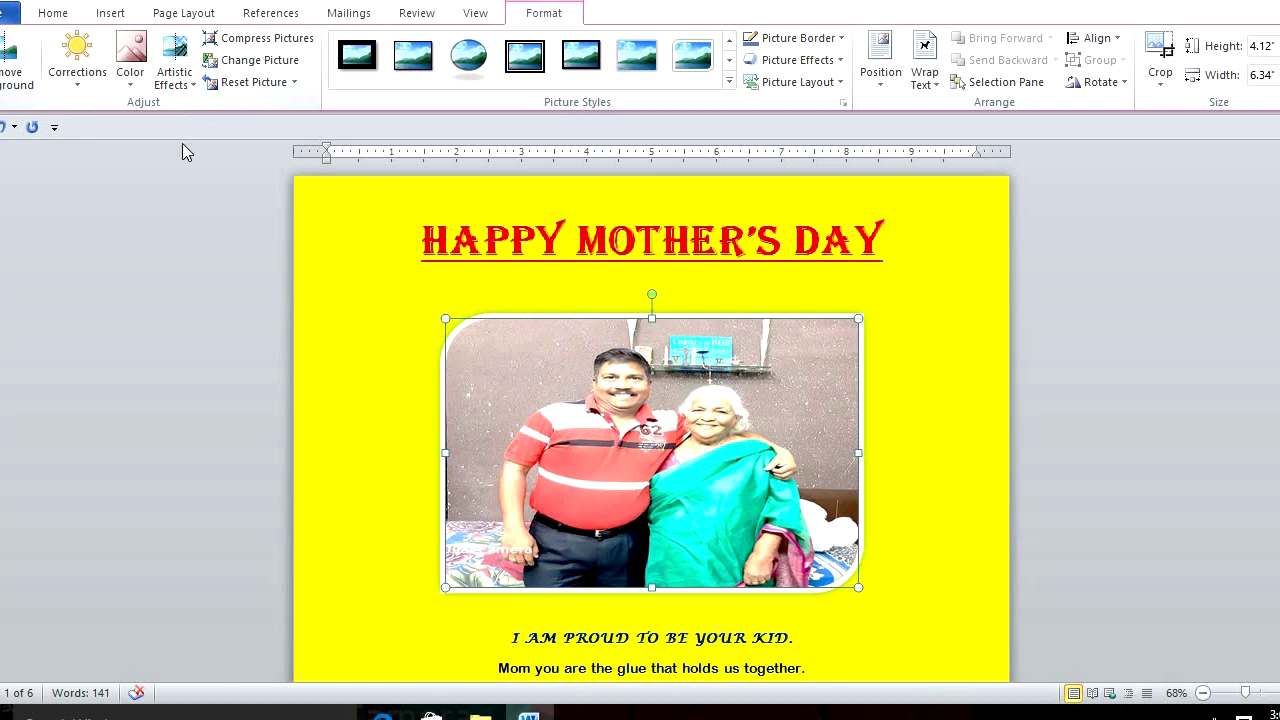
pyautogui.scroll(-3, 491, 344)
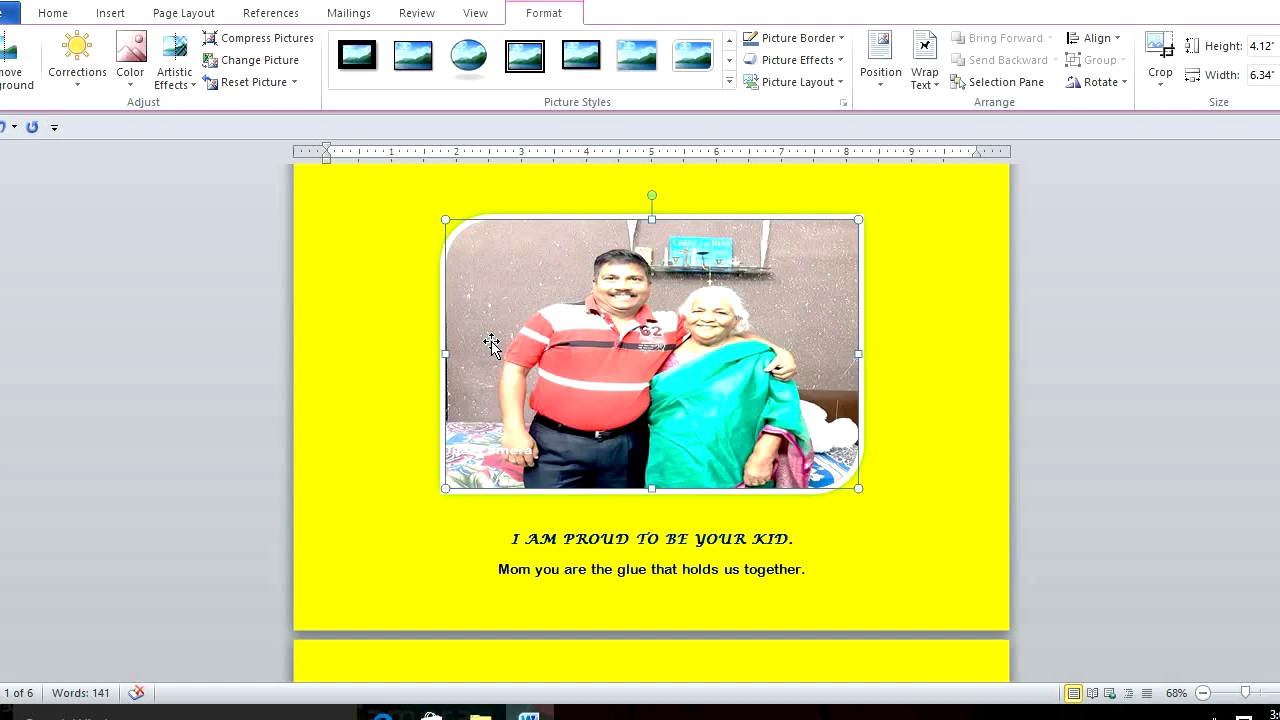
# Scroll to the second page's marks list and select the tab gap after SNo.
pyautogui.scroll(-5, 467, 345)
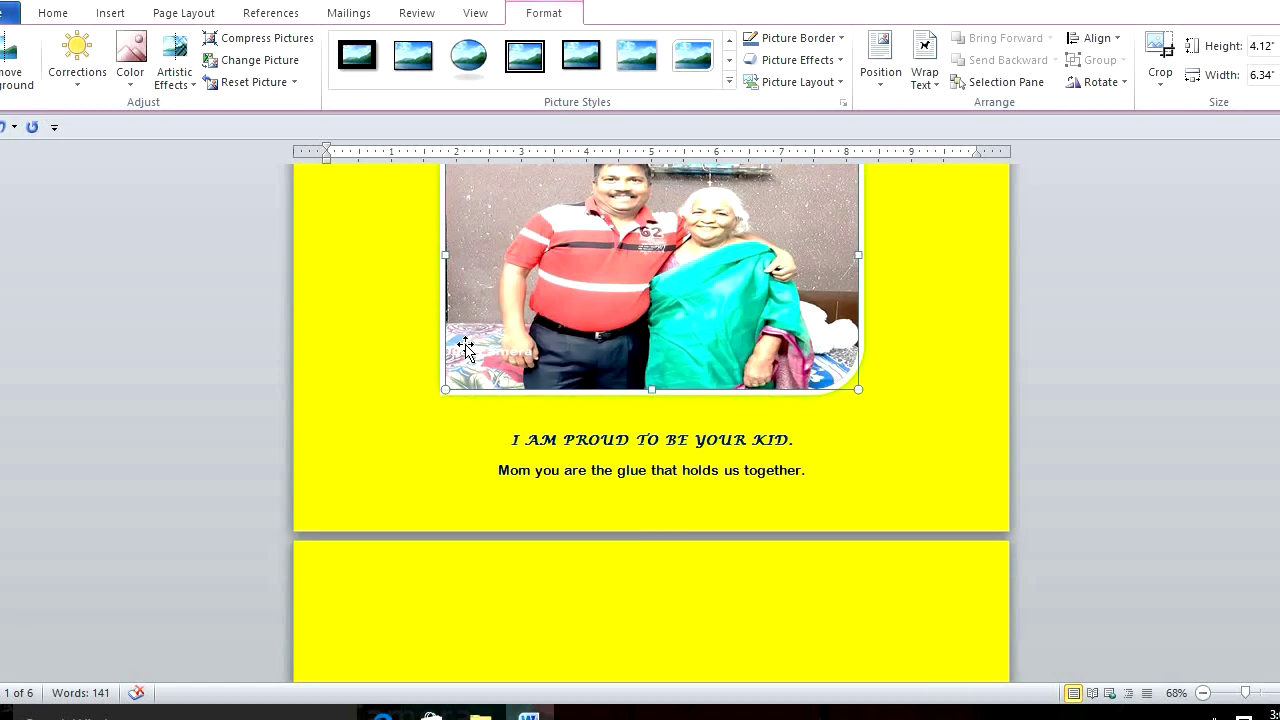
pyautogui.scroll(-5, 467, 345)
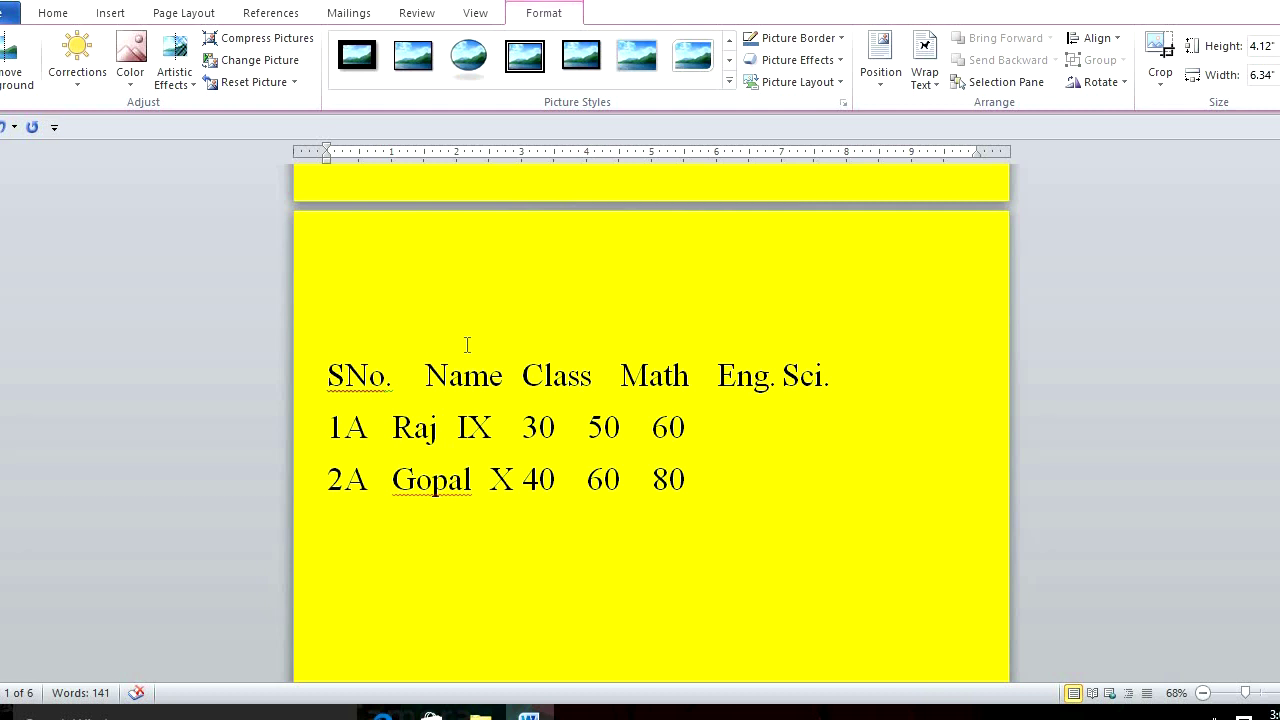
pyautogui.scroll(-1, 451, 375)
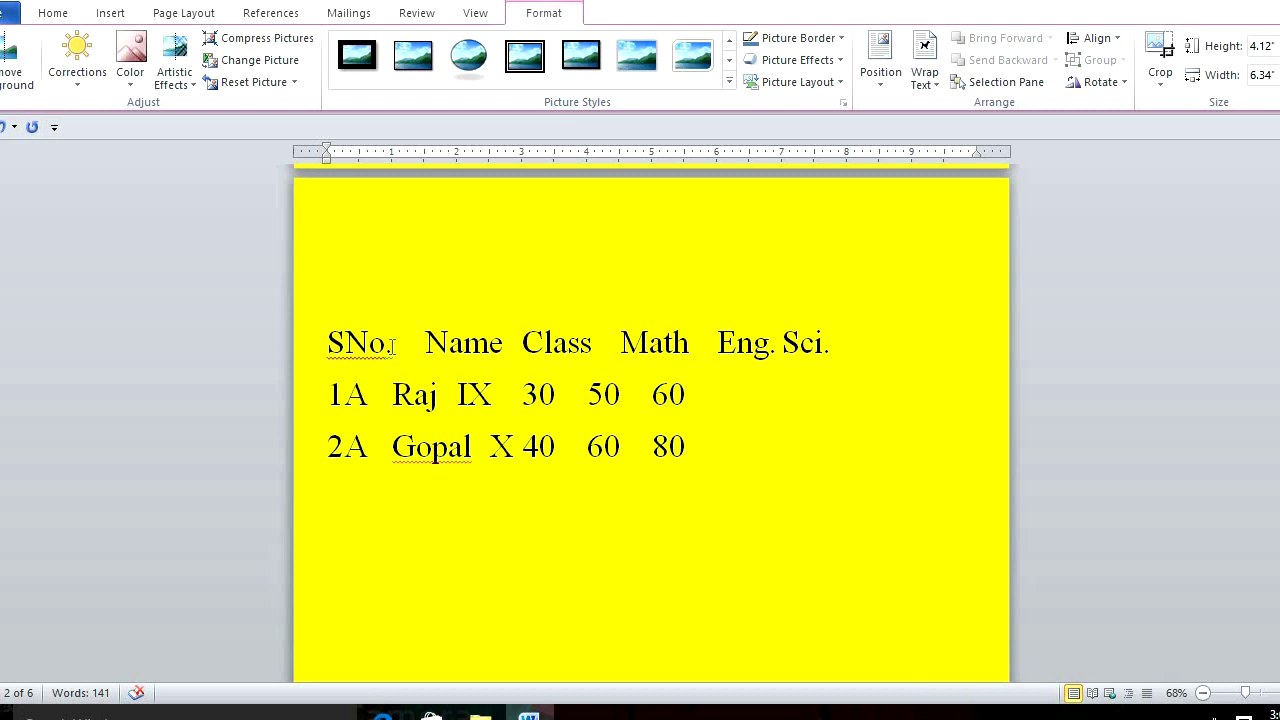
pyautogui.moveTo(392, 345); pyautogui.dragTo(424, 345)
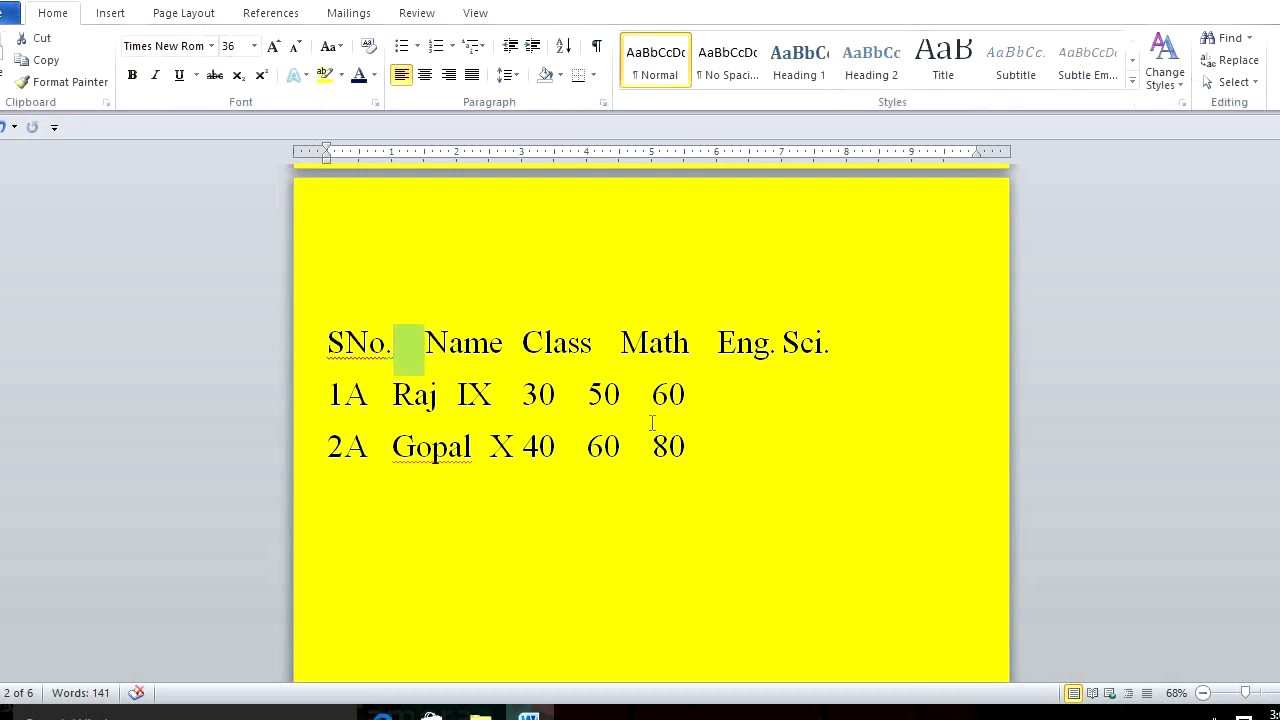
# Check the tab gaps in the marks list, then select the three lines from SNo. through 80.
pyautogui.click(399, 361)
pyautogui.press('Right')
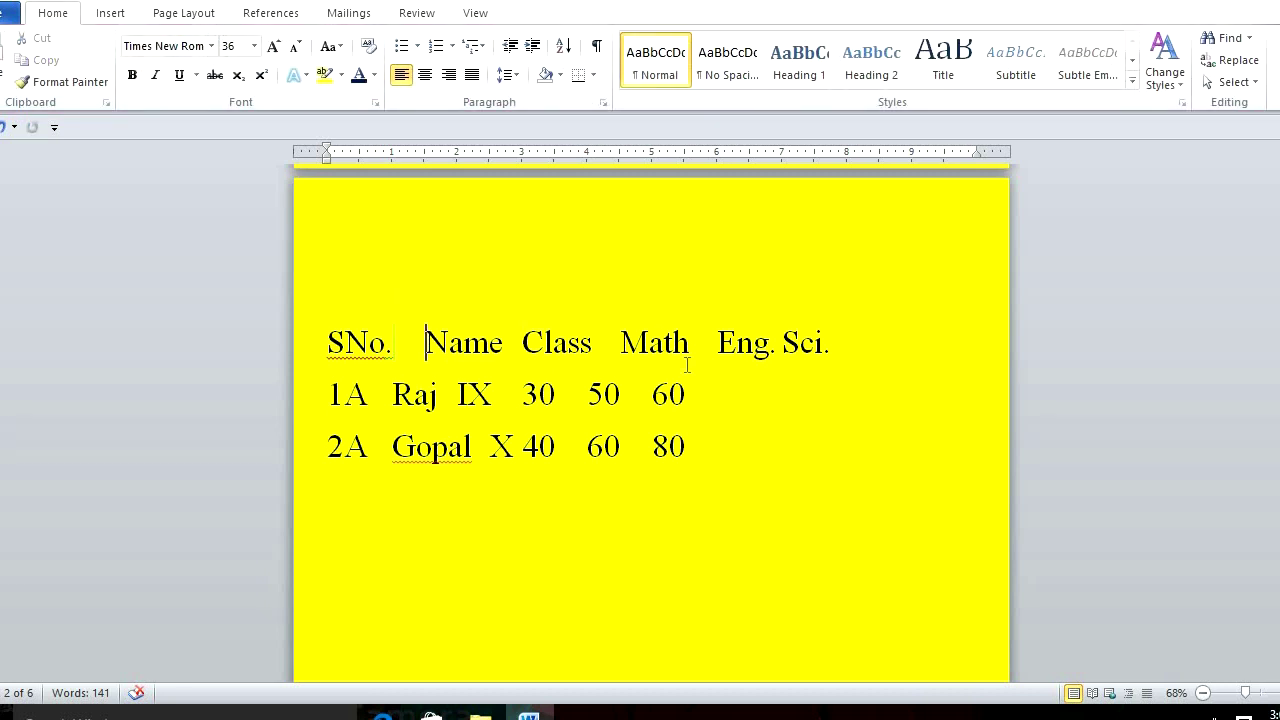
pyautogui.press('Right')
pyautogui.press('Right')
pyautogui.press('Right')
pyautogui.press('Right')
pyautogui.press('Right')
pyautogui.press('Right')
pyautogui.press('Right')
pyautogui.press('Right')
pyautogui.press('Right')
pyautogui.press('Right')
pyautogui.press('Right')
pyautogui.press('Right')
pyautogui.click(374, 393)
pyautogui.press('Right')
pyautogui.click(633, 394)
pyautogui.moveTo(490, 446); pyautogui.dragTo(472, 446)
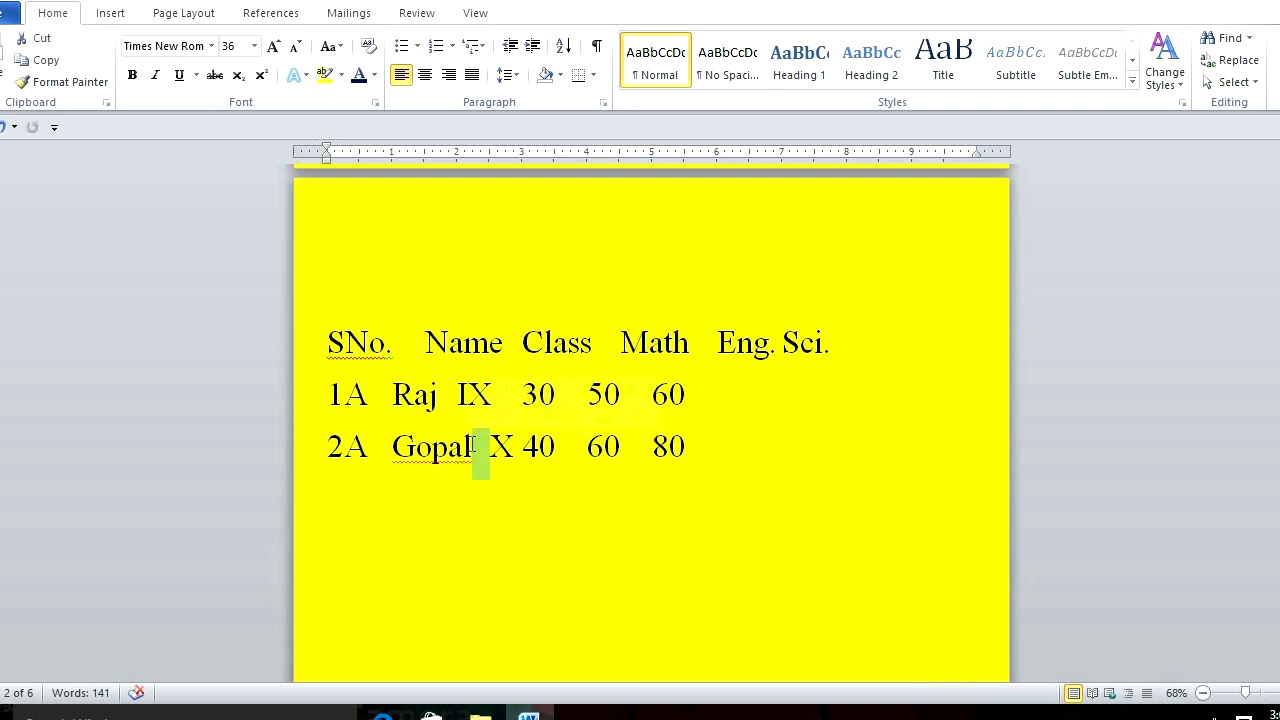
pyautogui.click(473, 446)
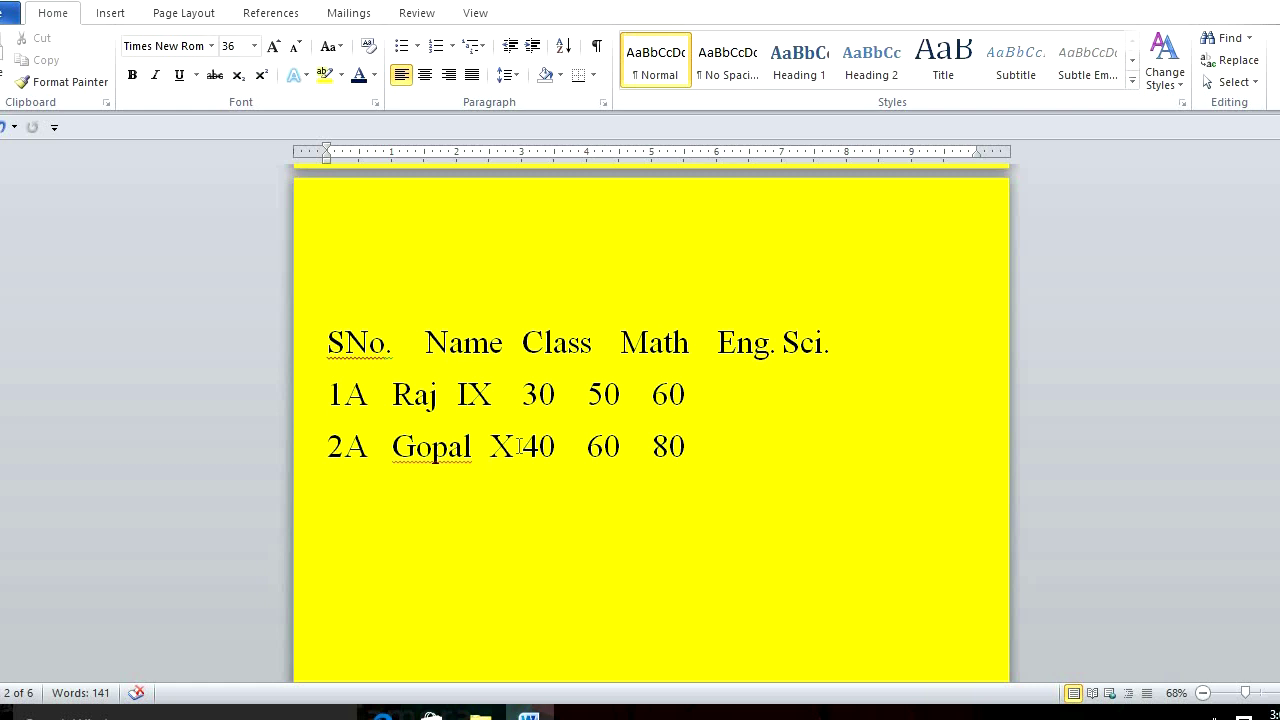
pyautogui.click(491, 446)
pyautogui.keyDown('shift'); pyautogui.click(687, 447); pyautogui.keyUp('shift')
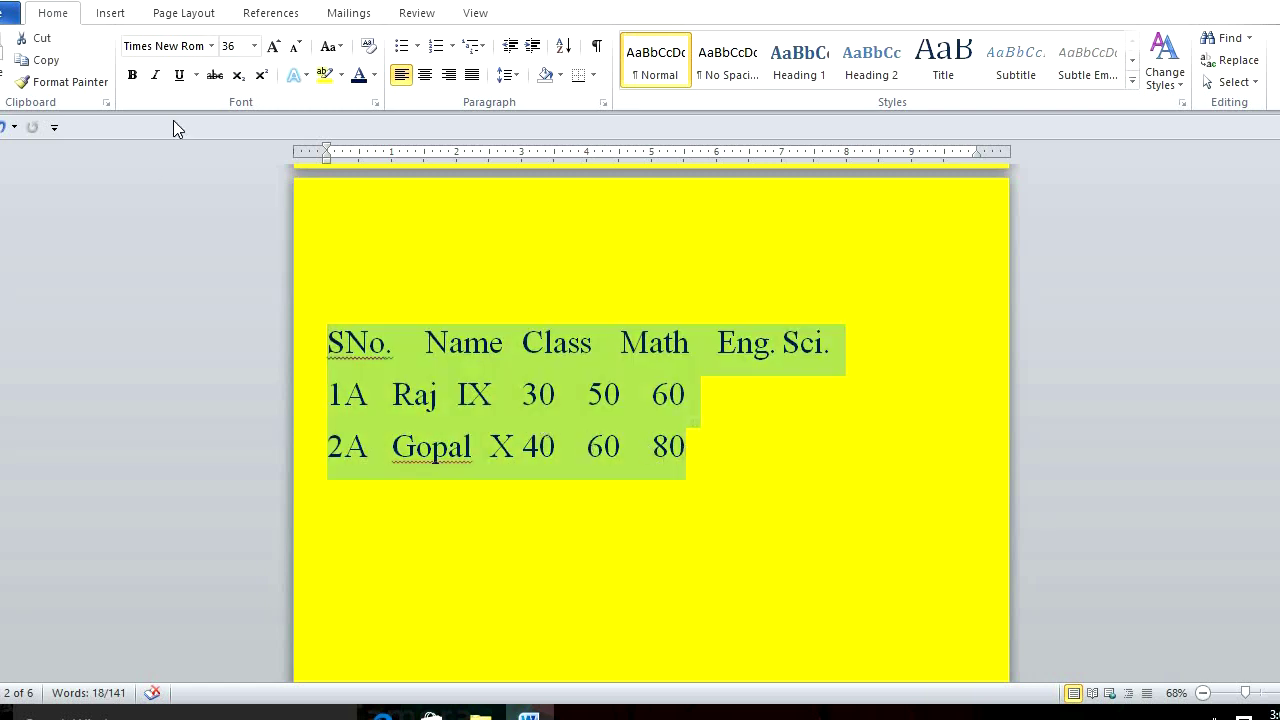
pyautogui.click(110, 18)
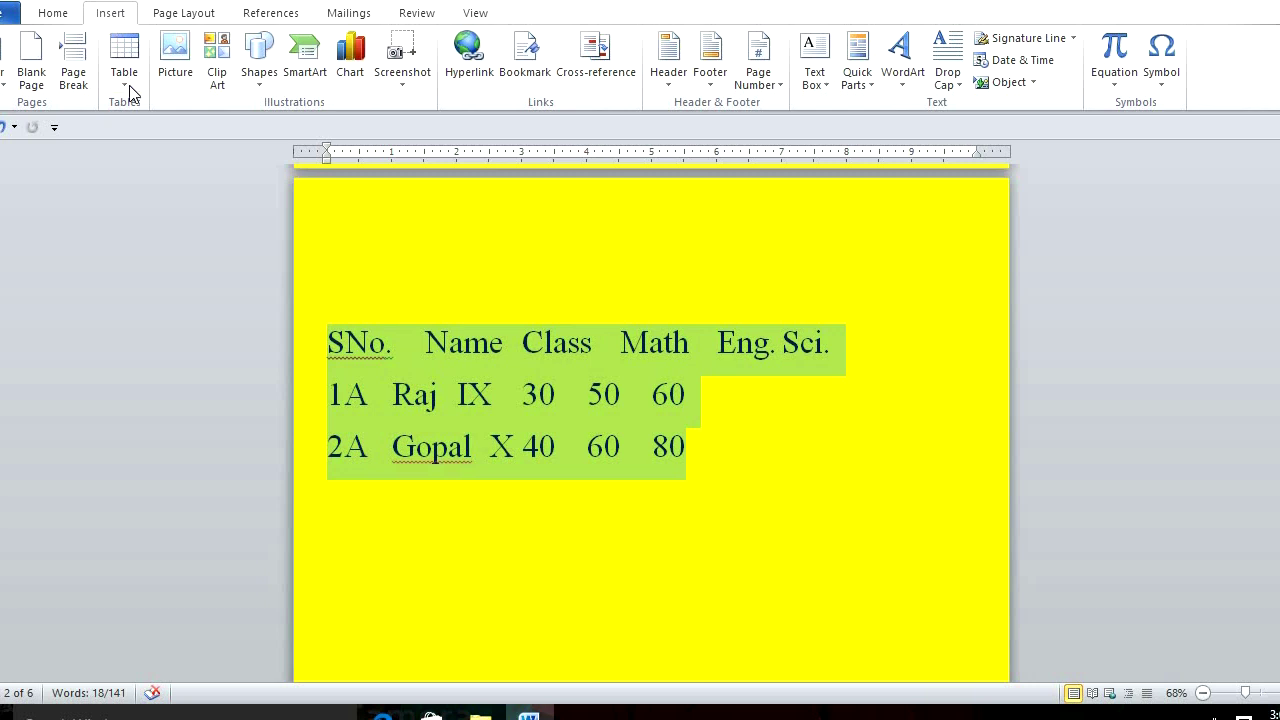
pyautogui.click(127, 90)
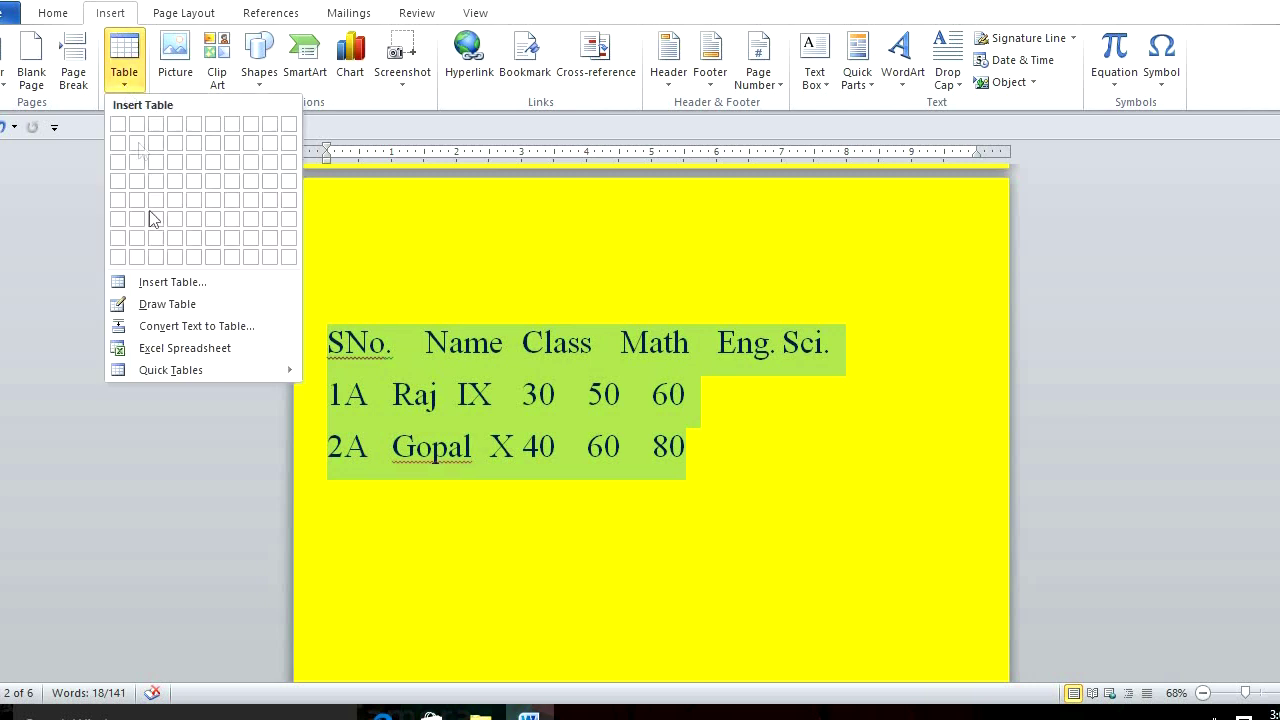
pyautogui.click(193, 326)
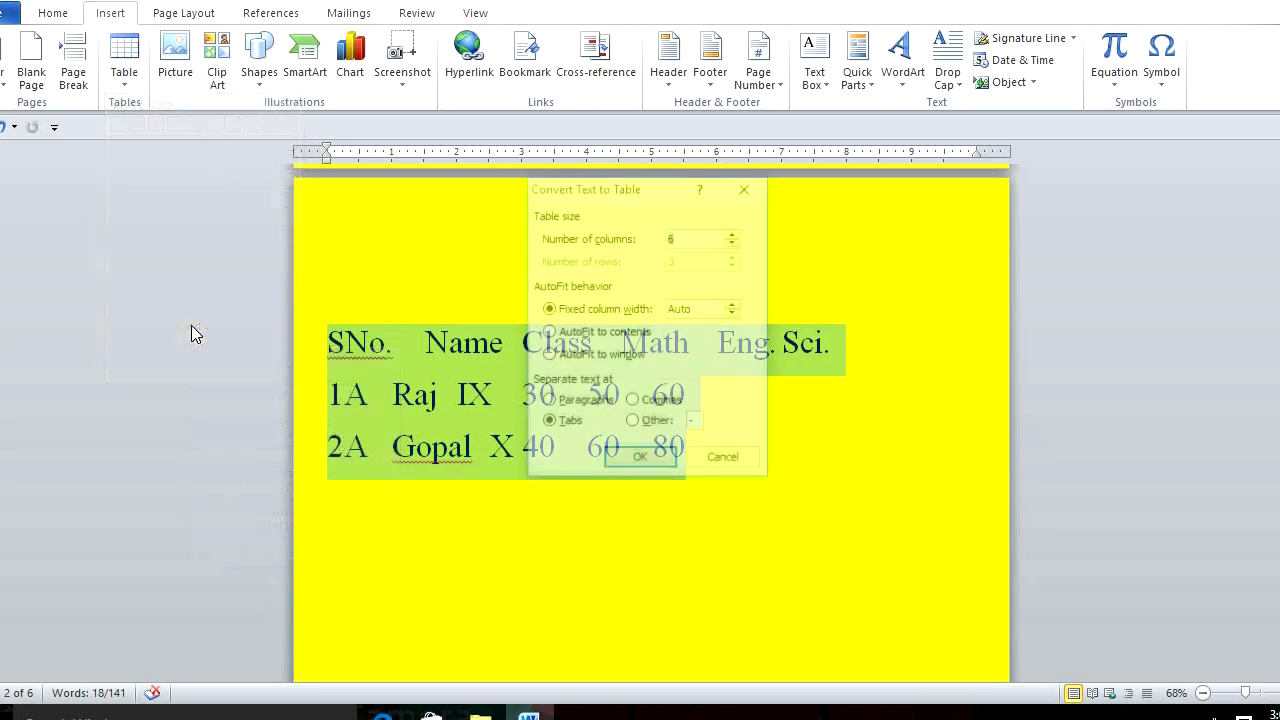
pyautogui.click(641, 458)
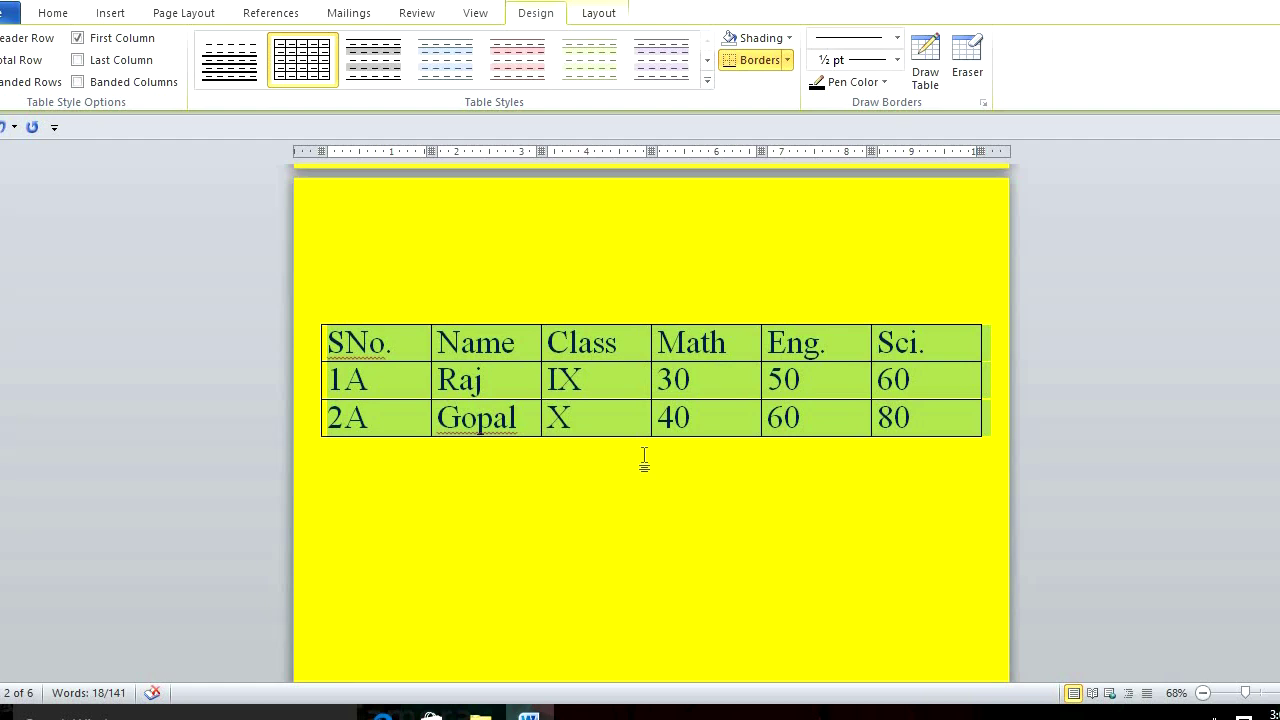
pyautogui.hotkey('ctrl', 'z')
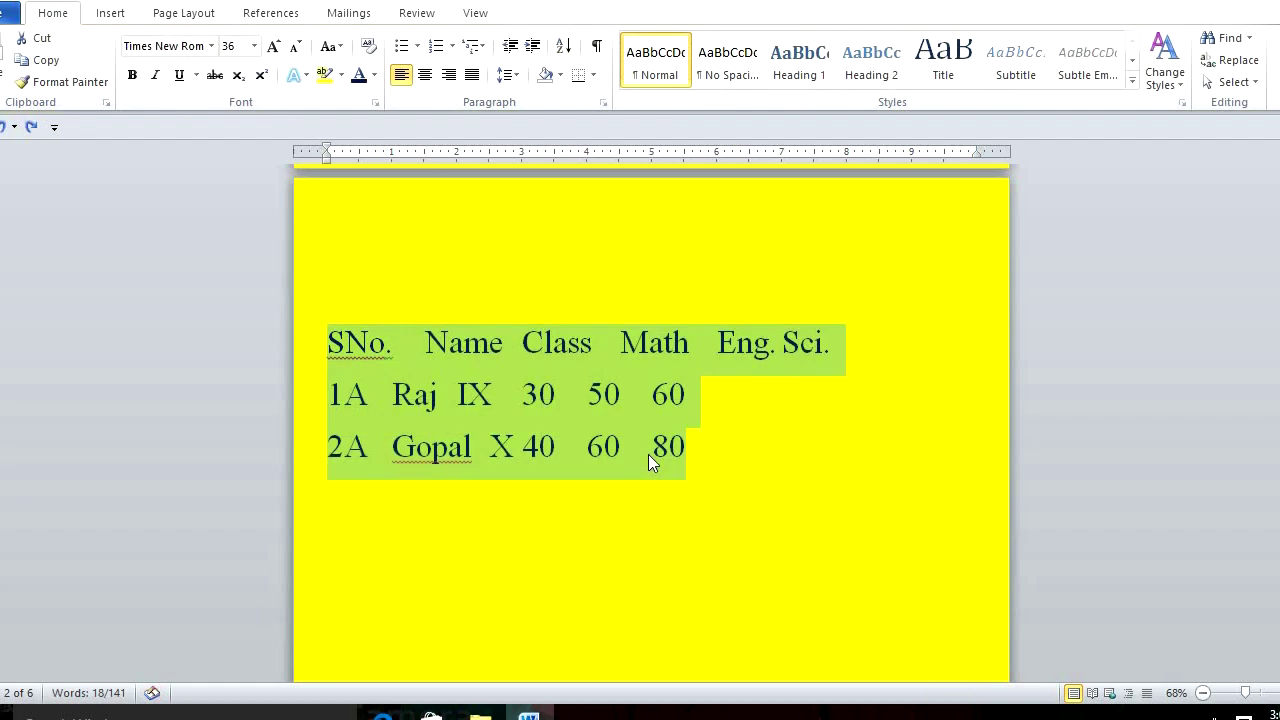
pyautogui.click(735, 460)
pyautogui.press('Return')
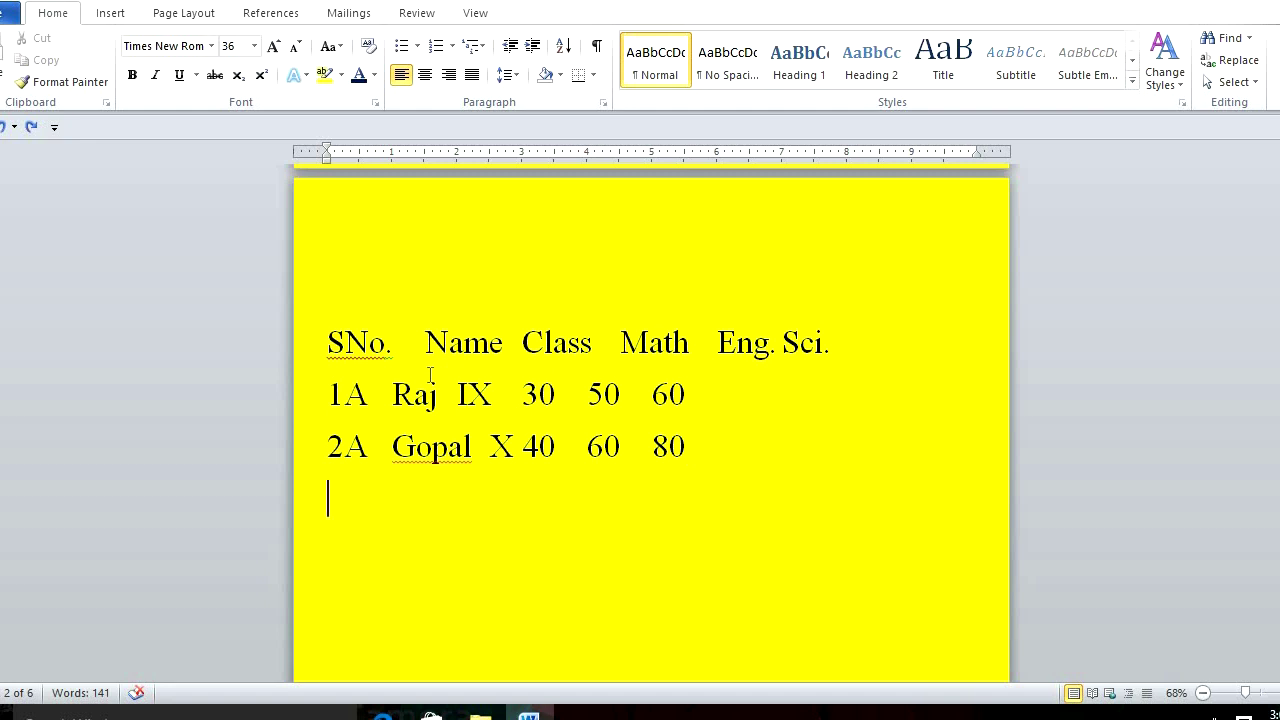
# Type the tab-separated row 3A, Anil XII, 87, 76, 98.
pyautogui.write('3A')
pyautogui.press('Tab')
pyautogui.write('Anil')
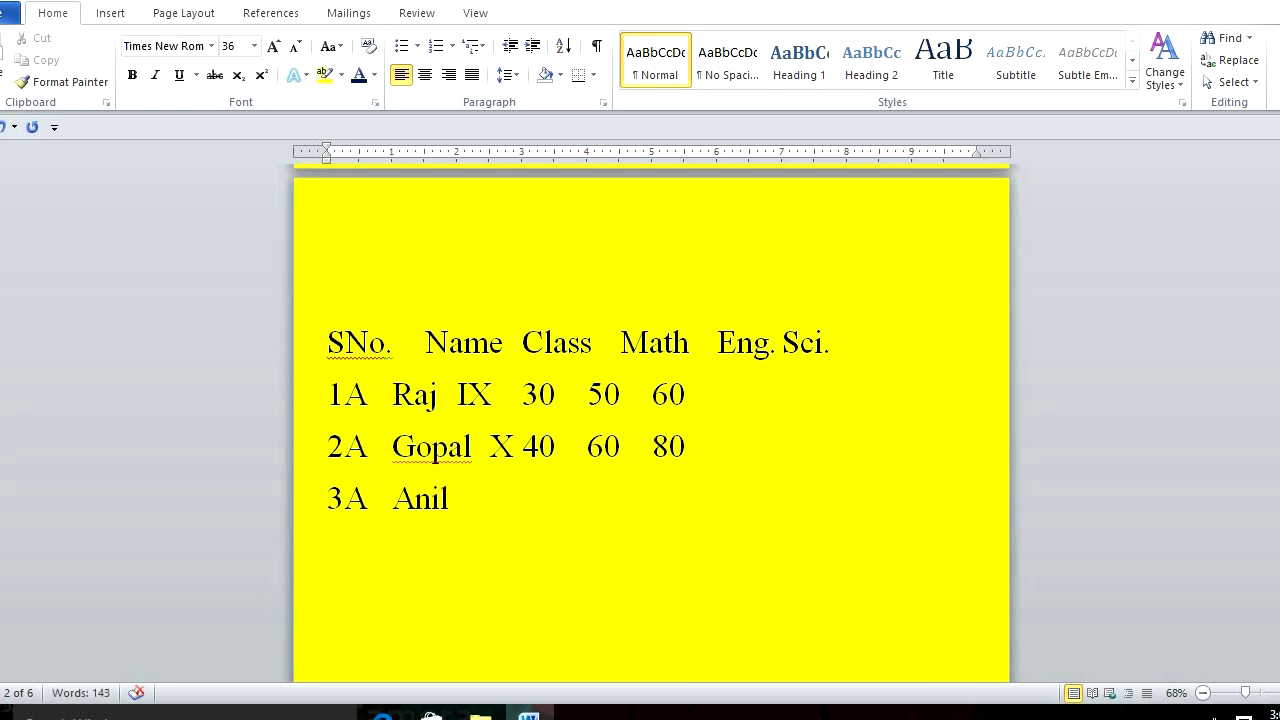
pyautogui.write(' XII')
pyautogui.press('Tab')
pyautogui.write('87')
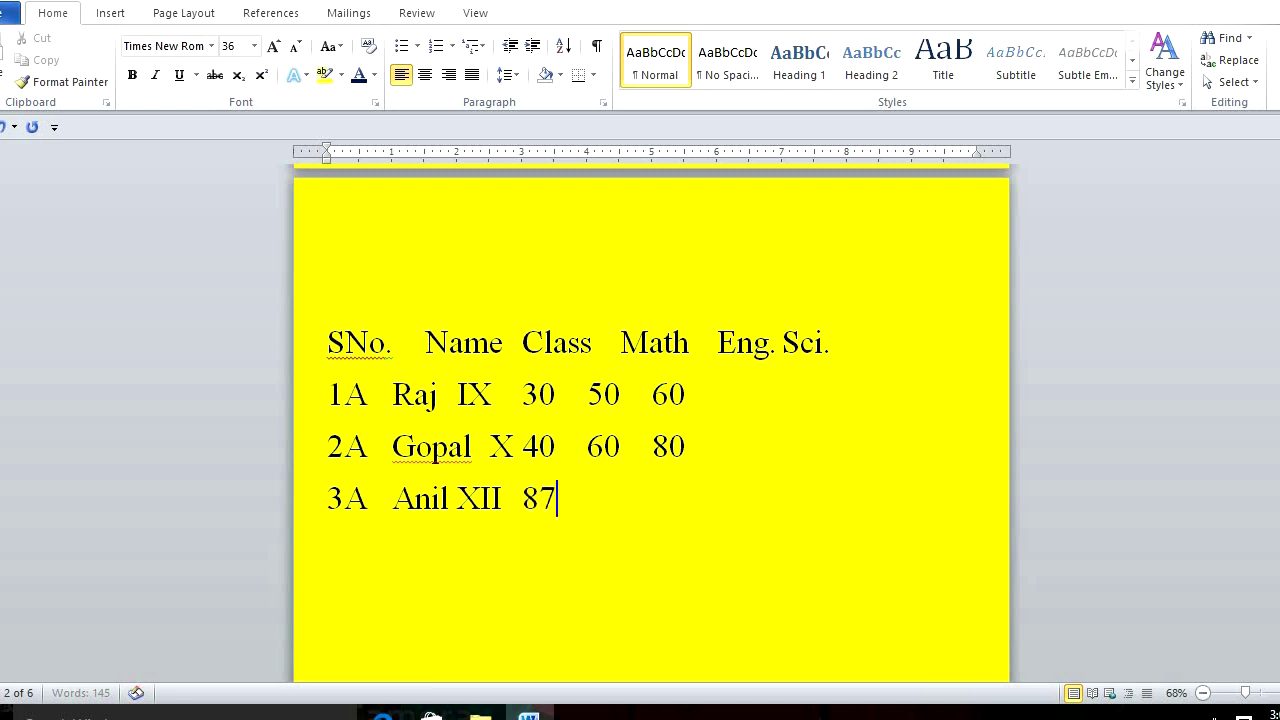
pyautogui.press('Tab')
pyautogui.write('76')
pyautogui.press('Tab')
pyautogui.write('98')
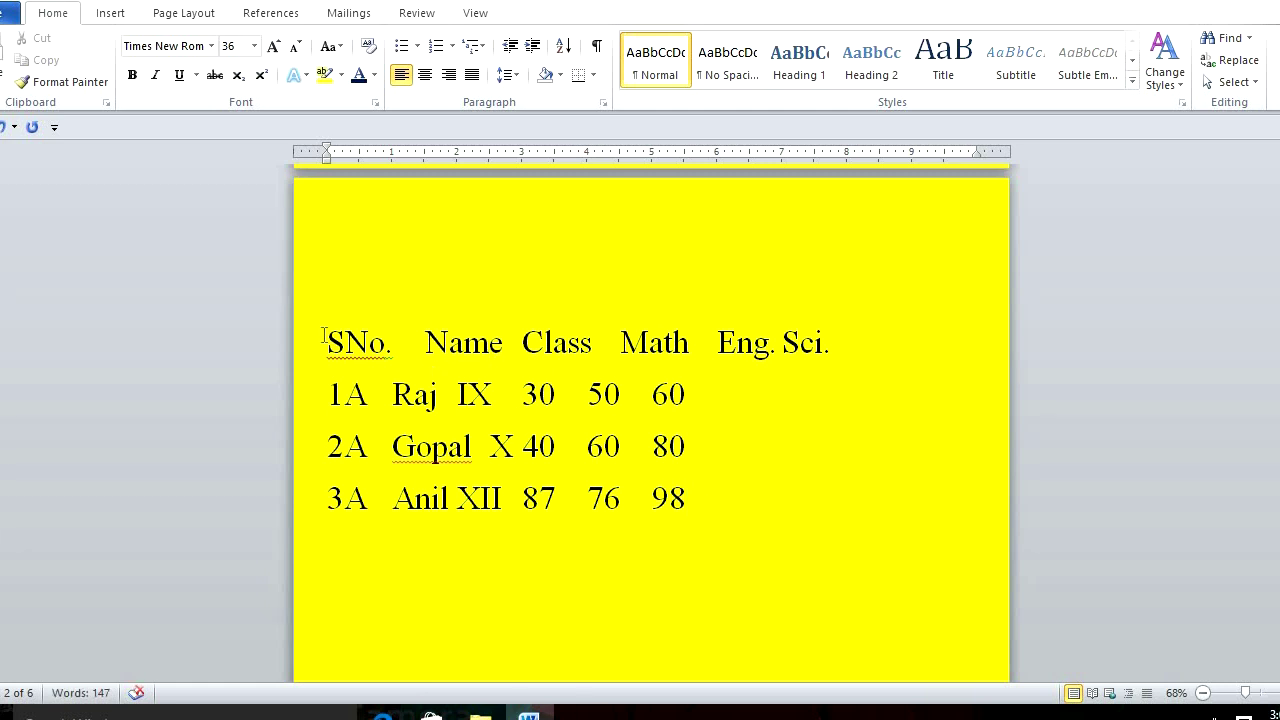
# Convert the four marks lines into a six-column table with Convert Text to Table.
pyautogui.moveTo(323, 335); pyautogui.dragTo(376, 551)
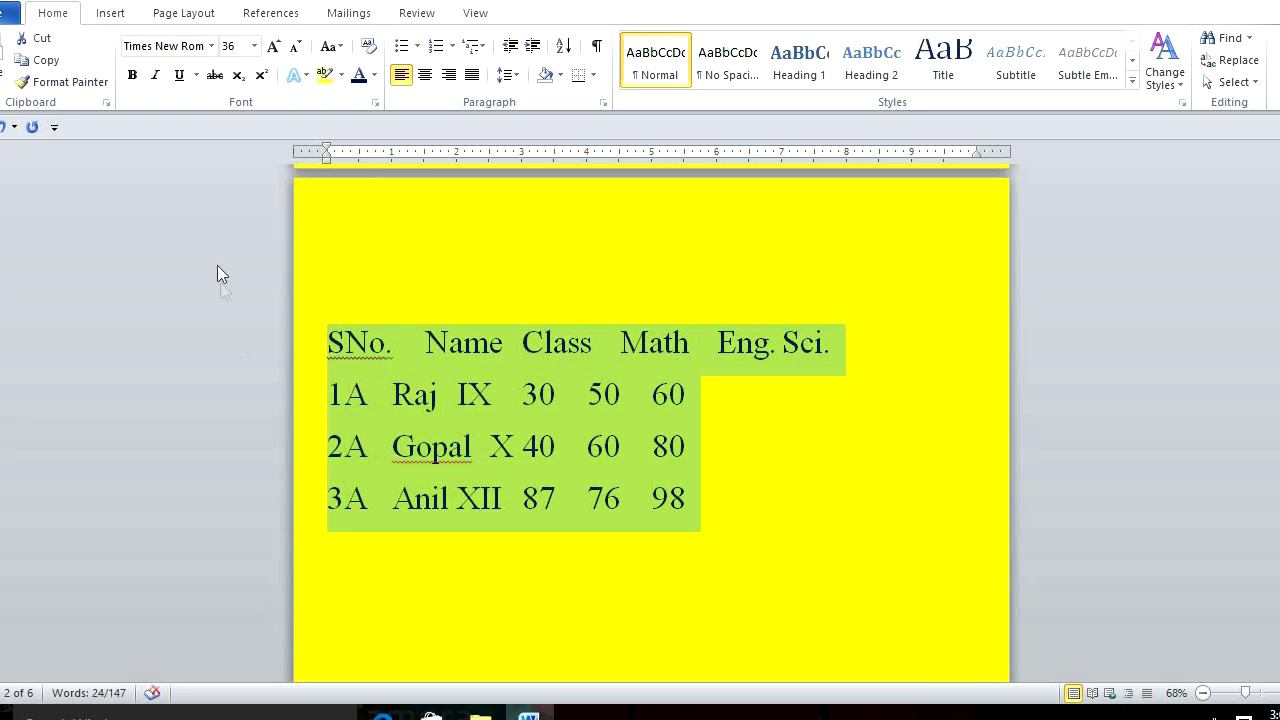
pyautogui.click(112, 12)
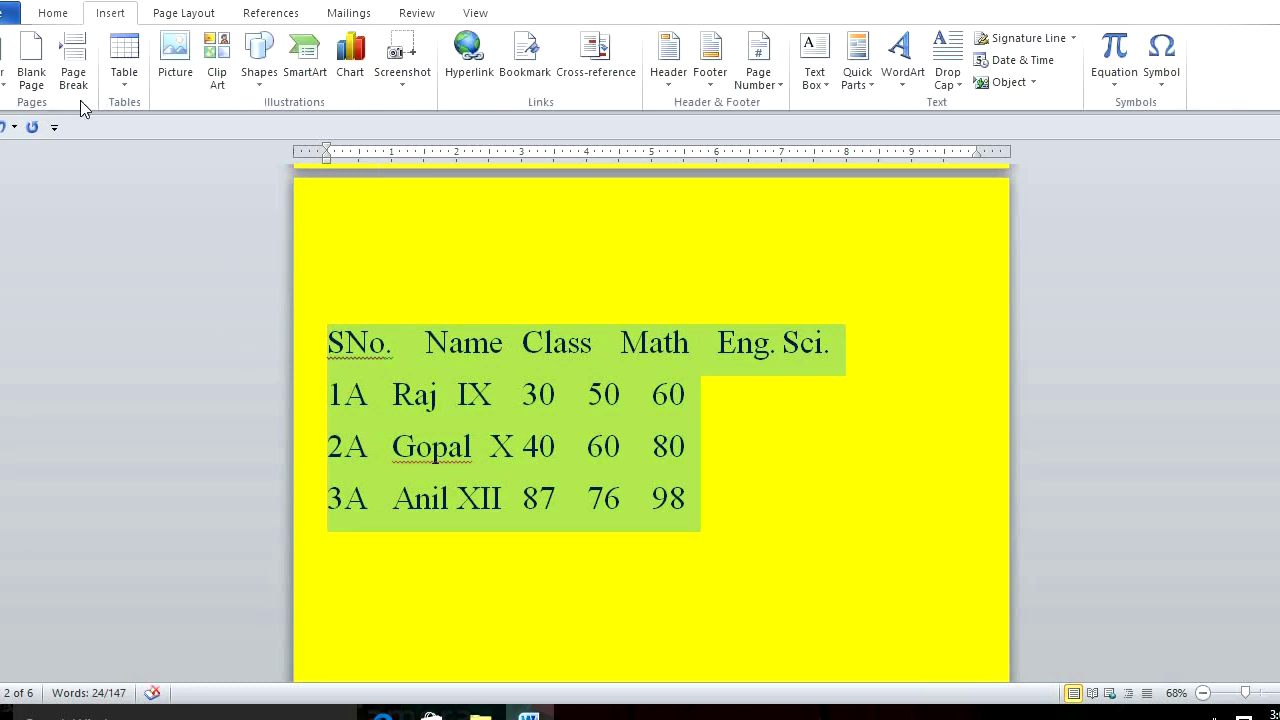
pyautogui.click(122, 82)
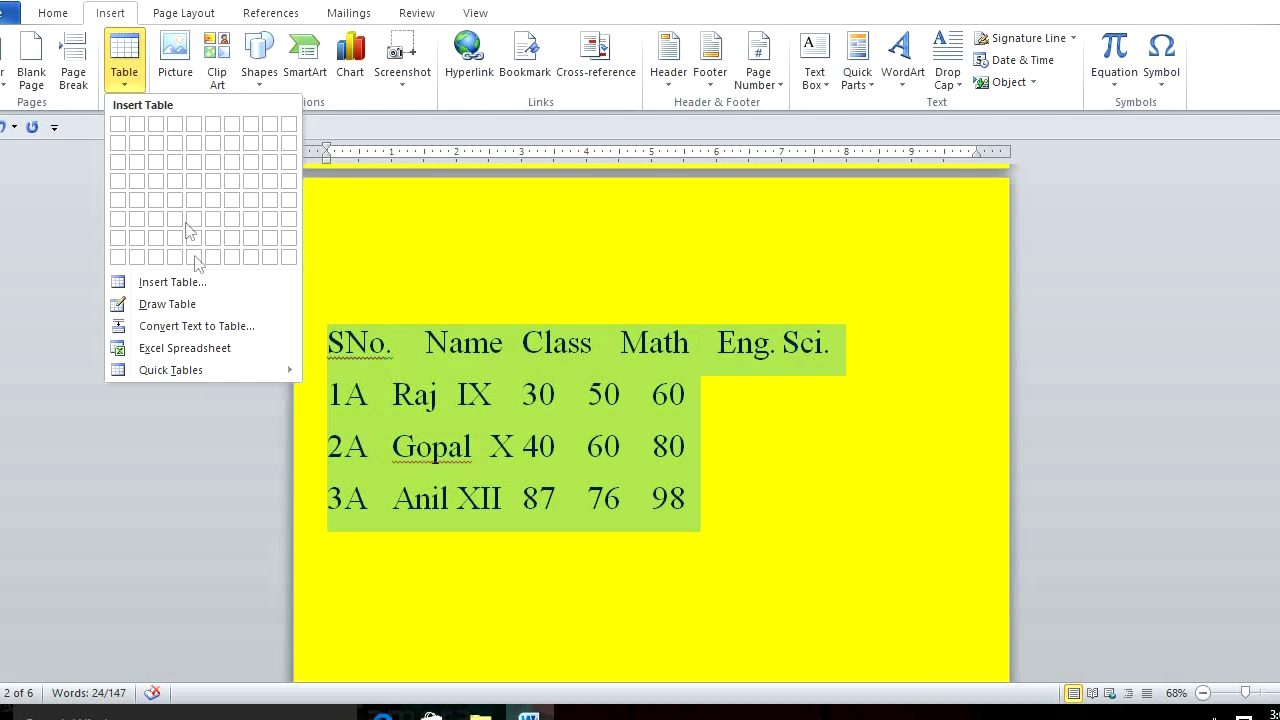
pyautogui.click(220, 326)
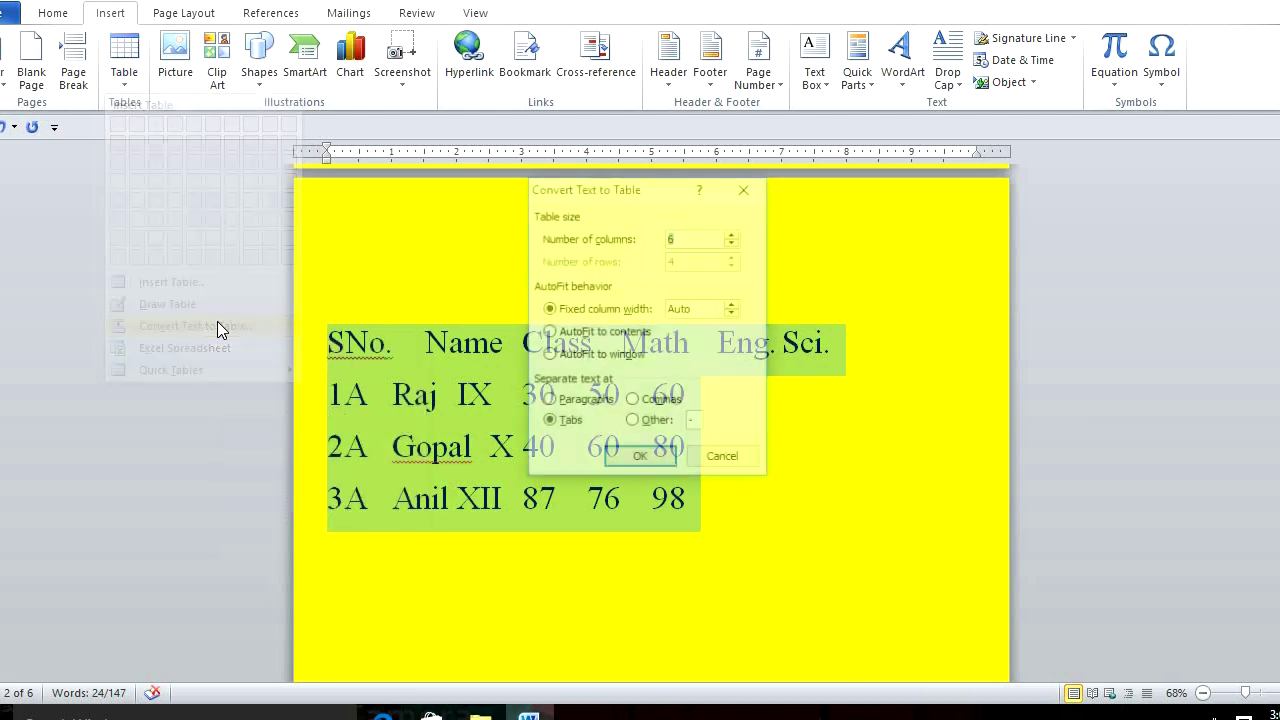
pyautogui.click(638, 459)
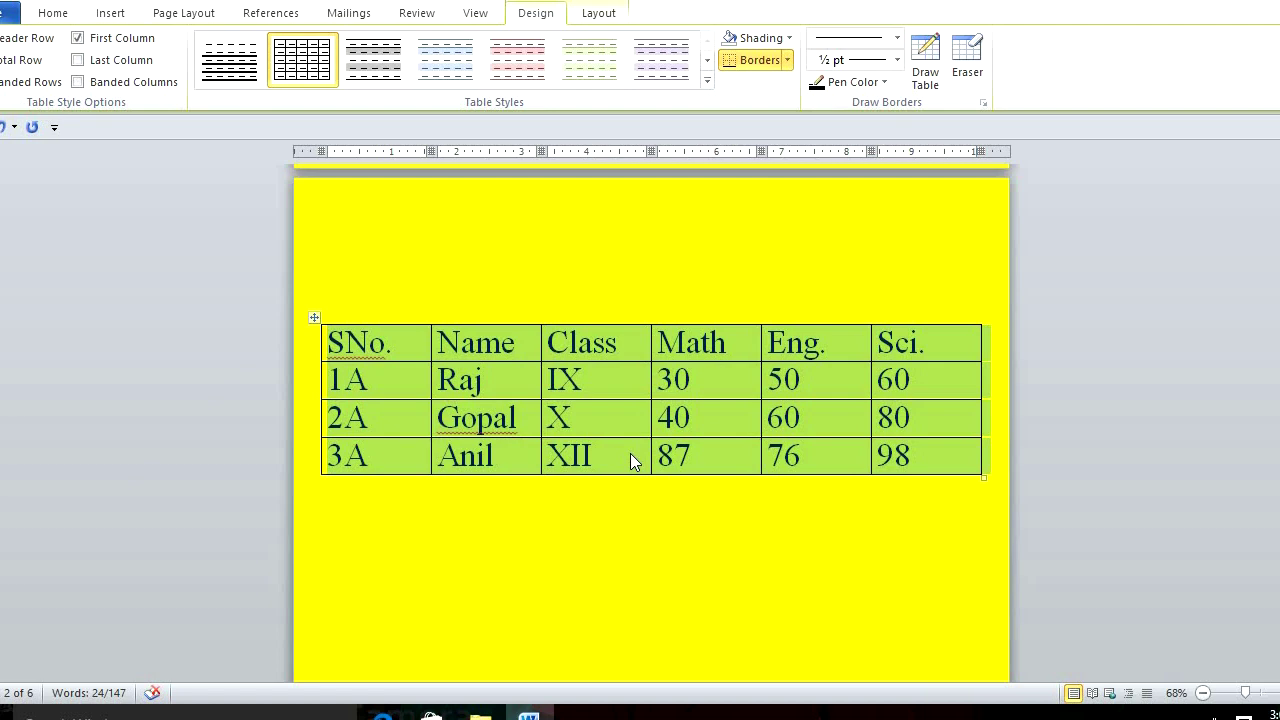
# Undo the table conversion and insert an extra tab before XII after Anil.
pyautogui.hotkey('ctrl', 'z')
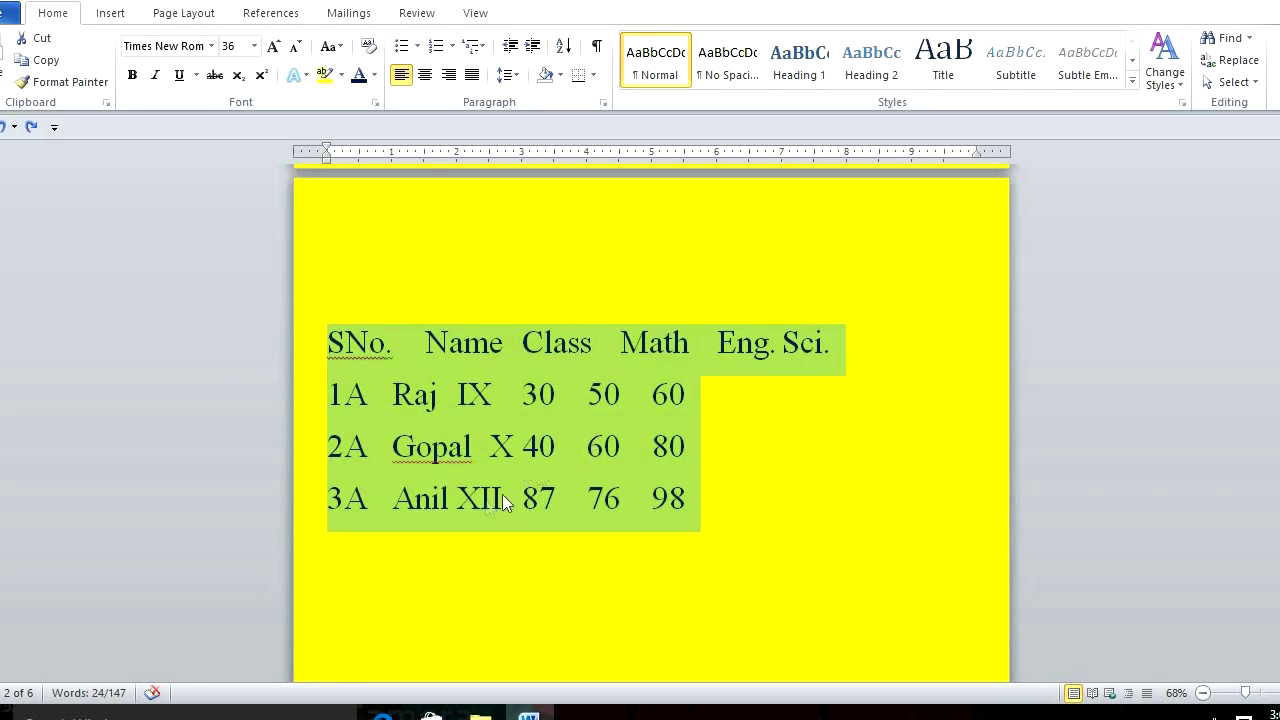
pyautogui.click(448, 497)
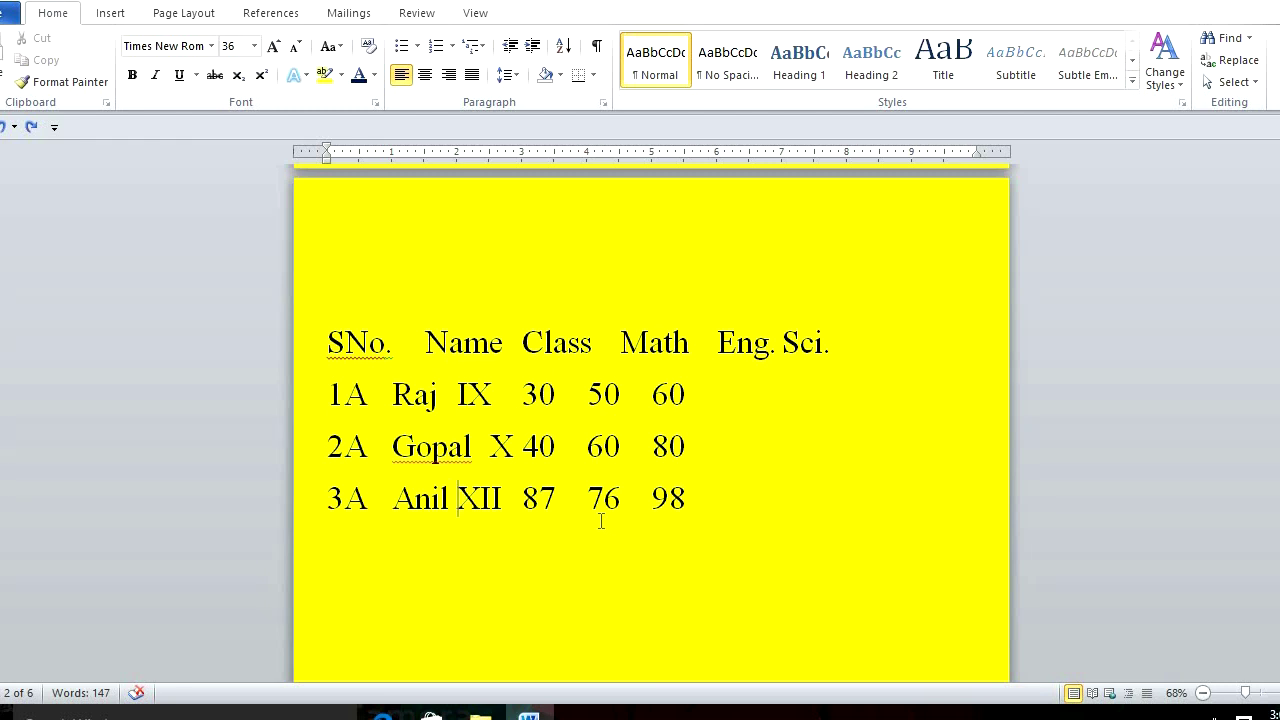
pyautogui.press('Tab')
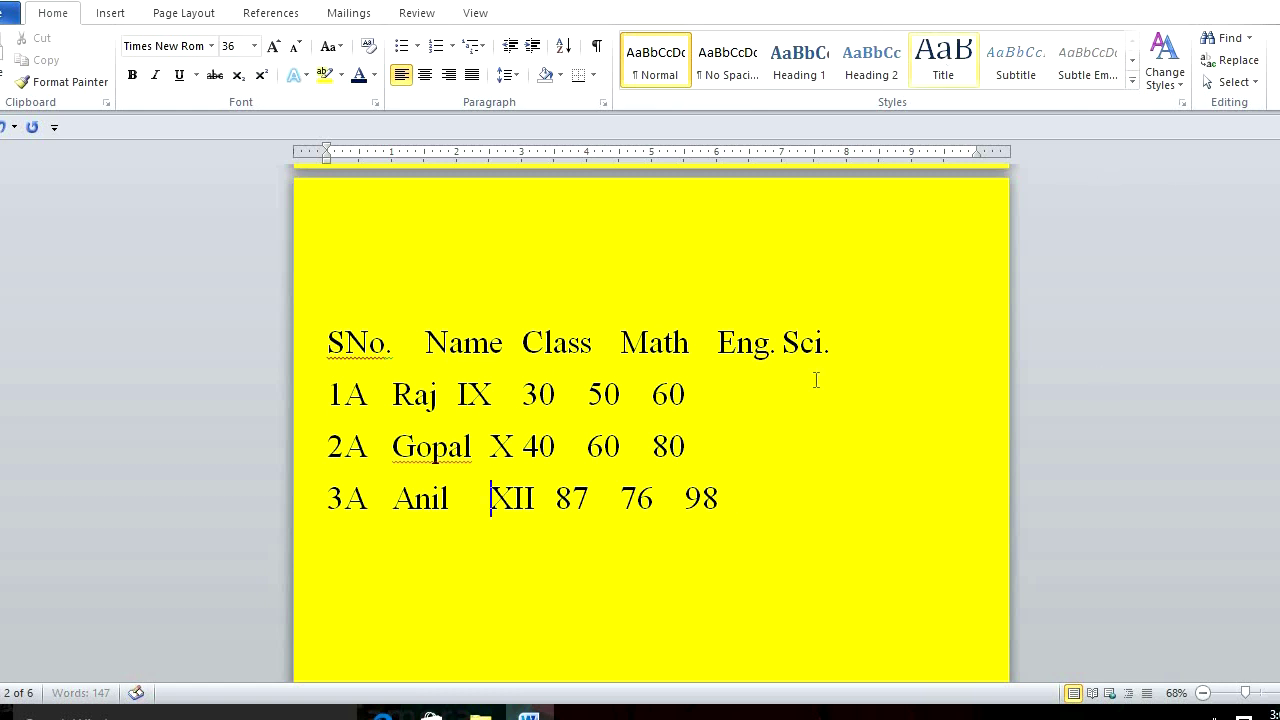
# Convert the four marks lines into a table, which comes out with seven columns.
pyautogui.click(735, 500)
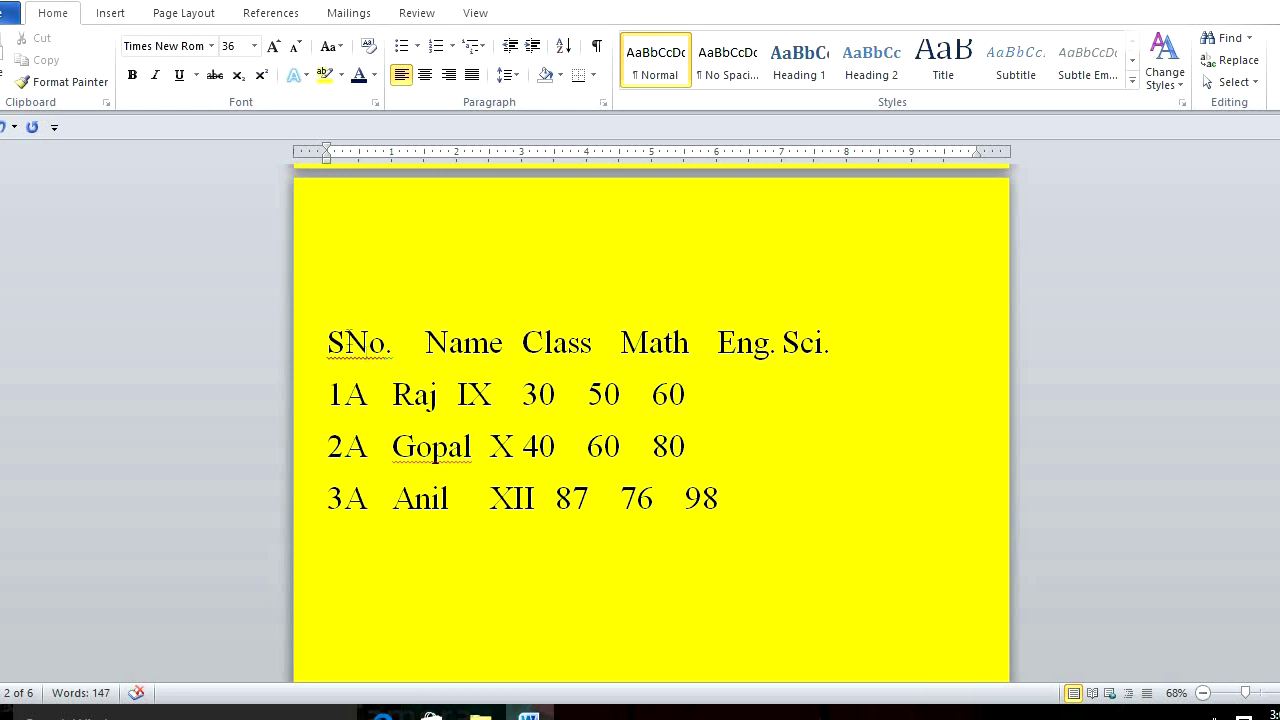
pyautogui.keyDown('shift'); pyautogui.click(329, 333); pyautogui.keyUp('shift')
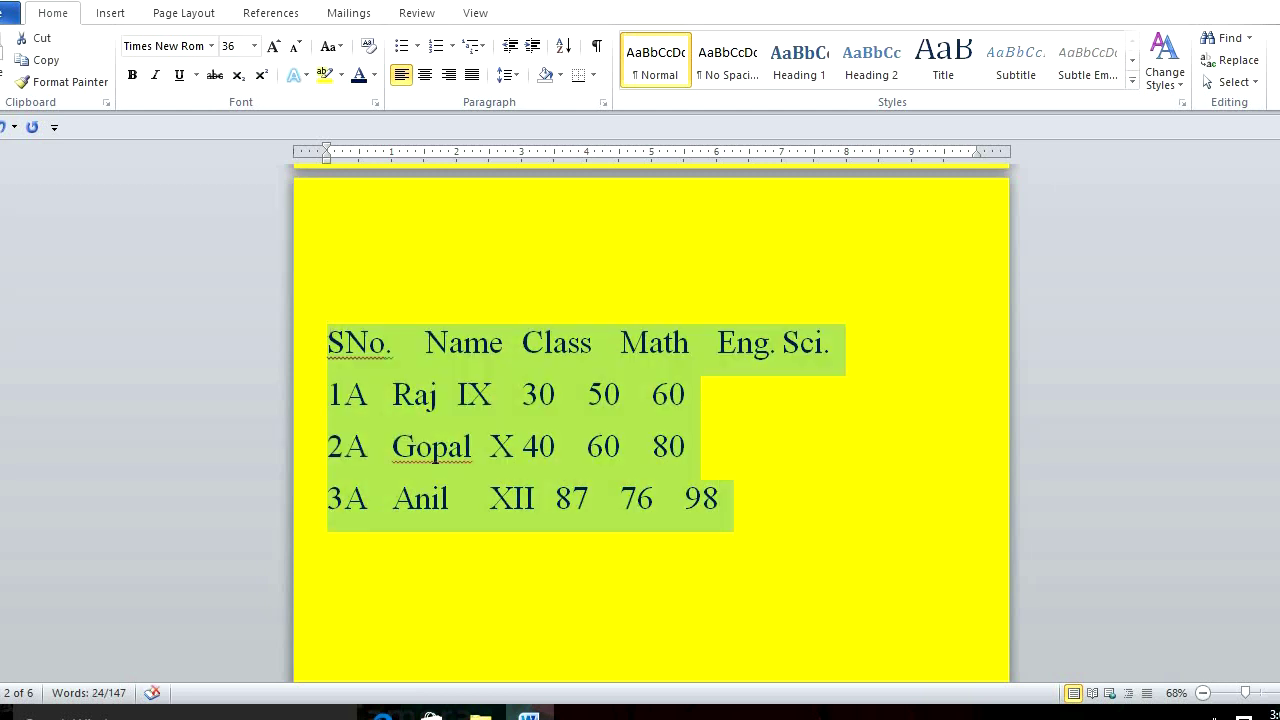
pyautogui.click(110, 12)
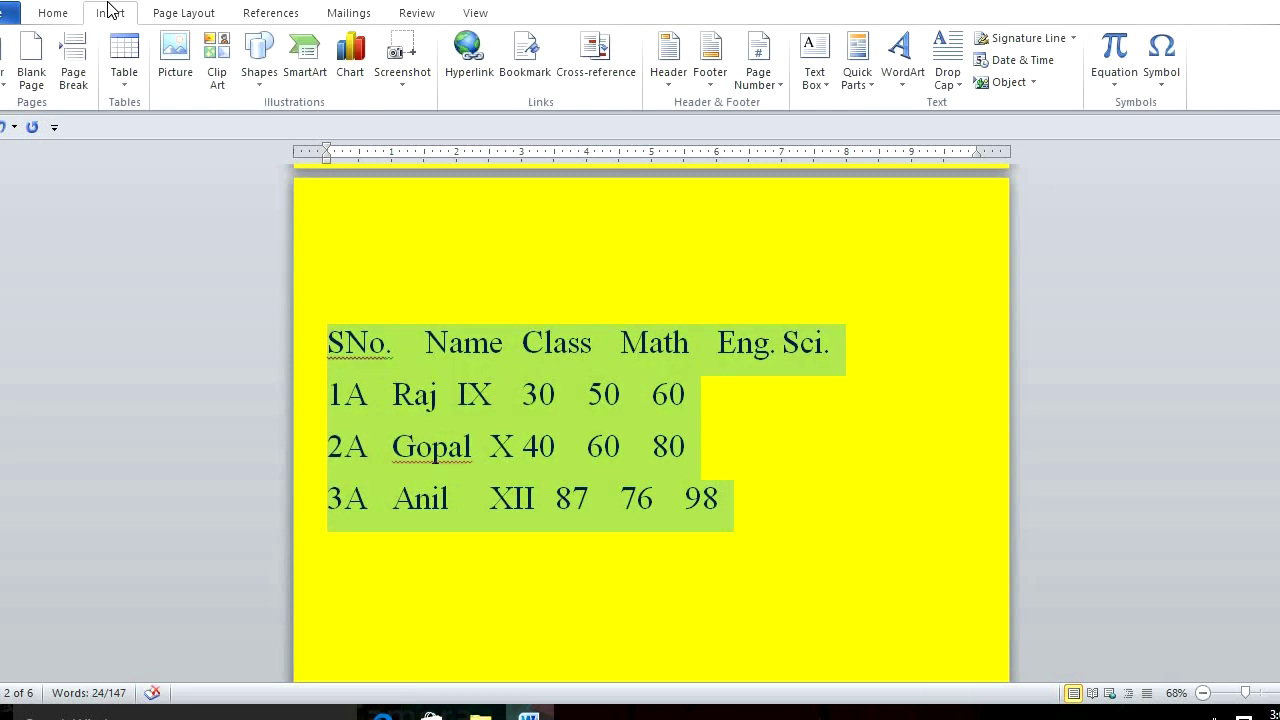
pyautogui.click(124, 78)
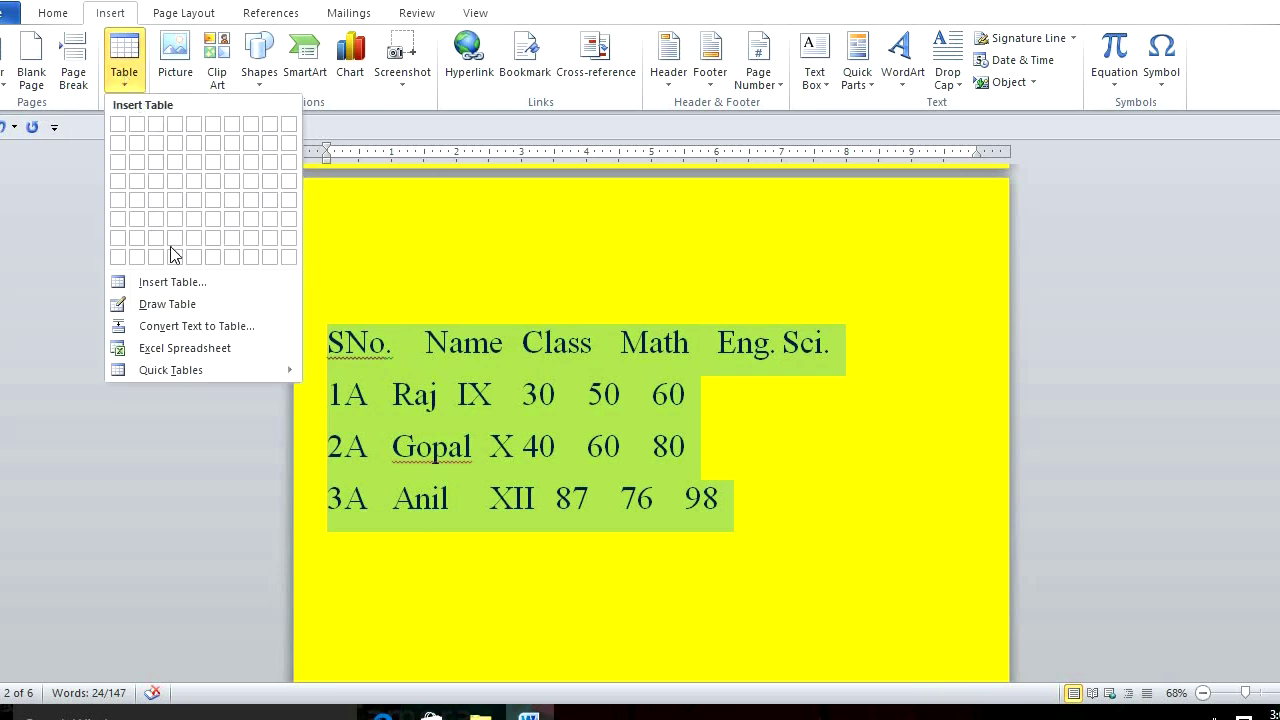
pyautogui.click(196, 326)
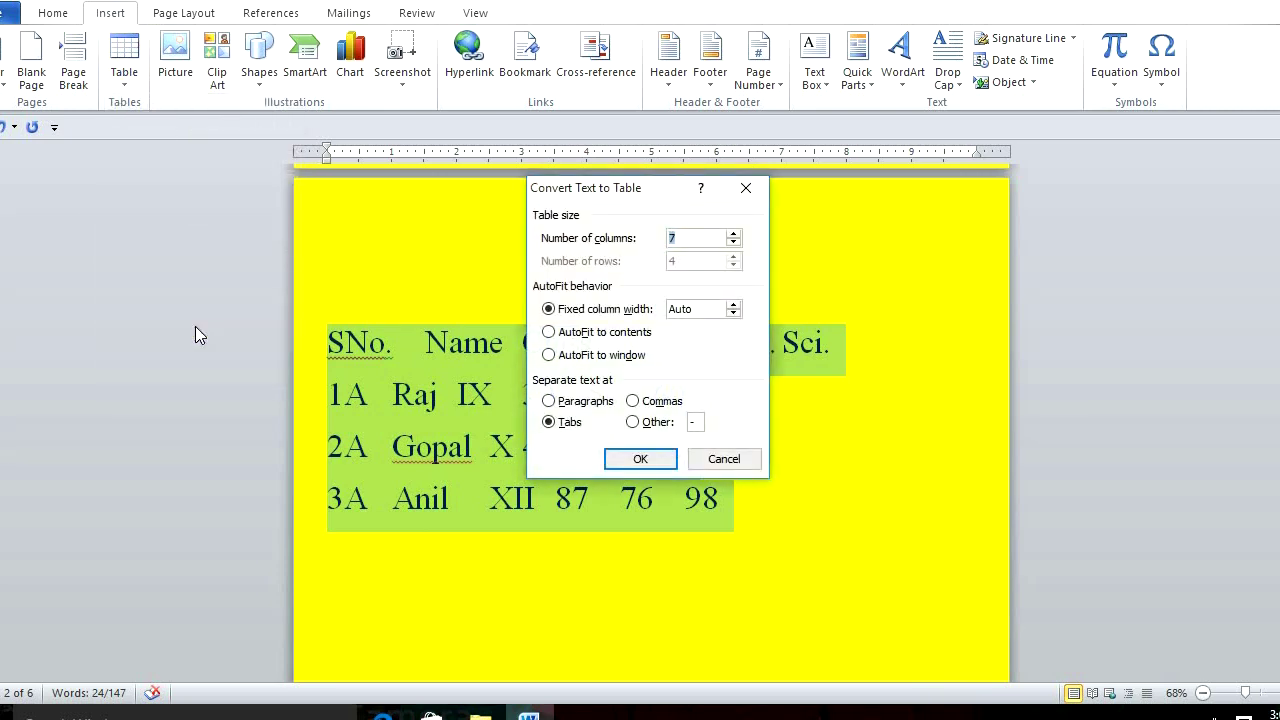
pyautogui.click(645, 457)
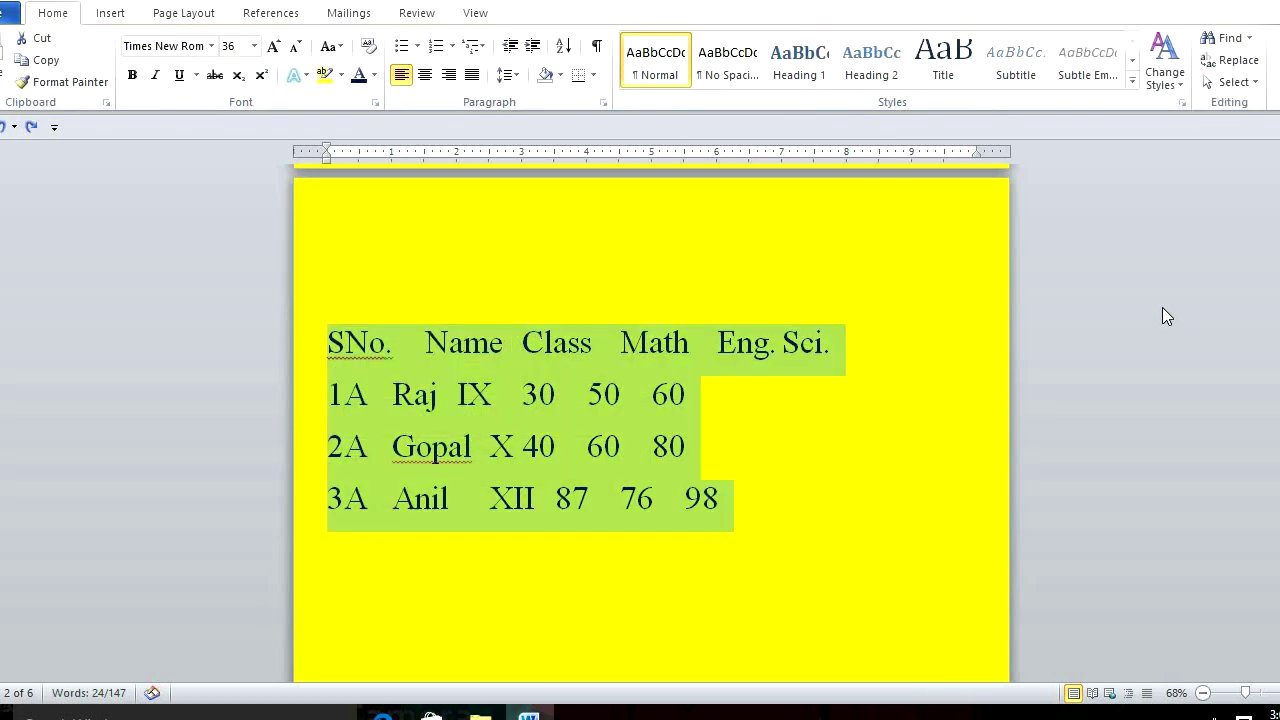
# Delete the extra tab before XII in row 3A.
pyautogui.click(482, 494)
pyautogui.press('BackSpace')
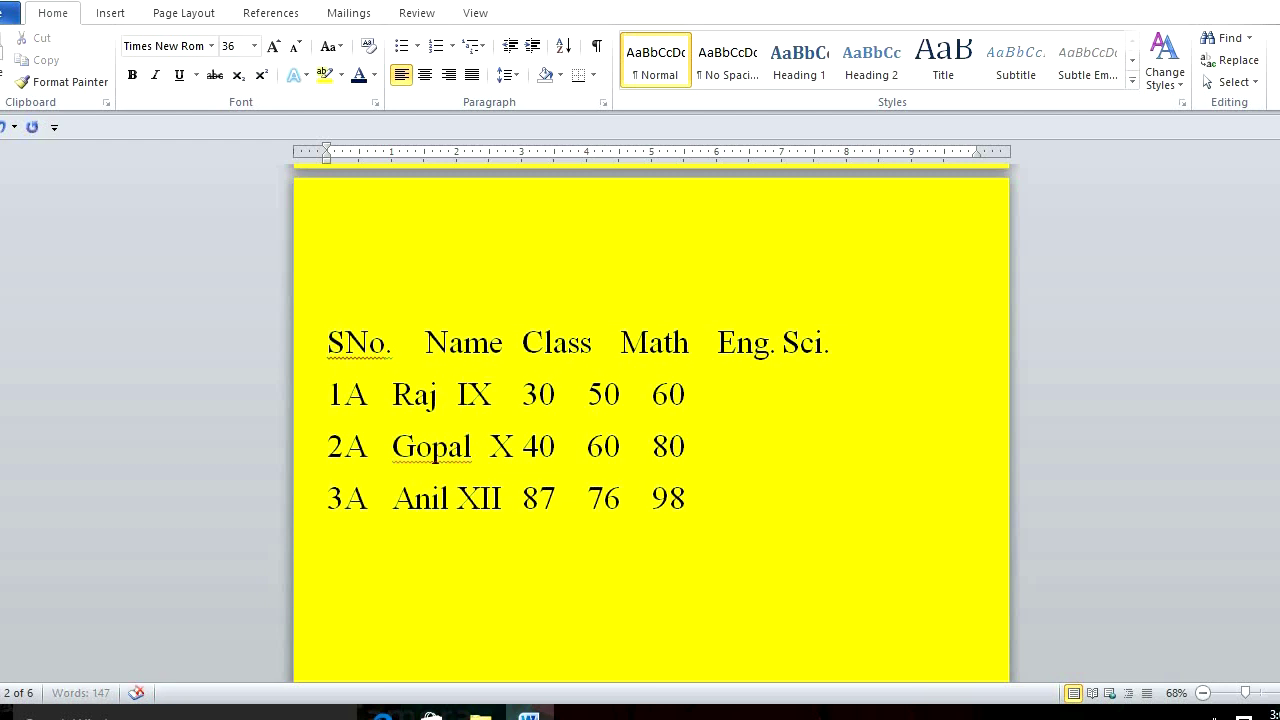
pyautogui.click(692, 500)
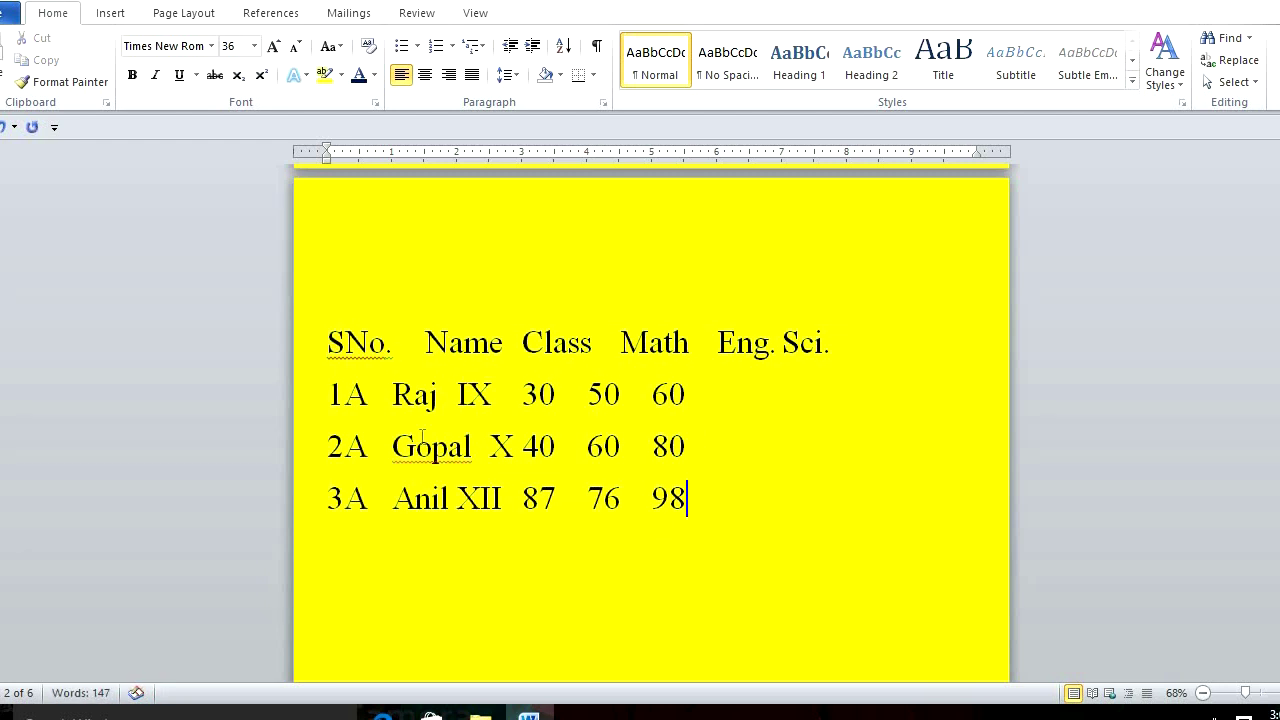
# Reselect the list and convert it, separated by tabs, into a six-column bordered table.
pyautogui.keyDown('shift'); pyautogui.click(327, 343); pyautogui.keyUp('shift')
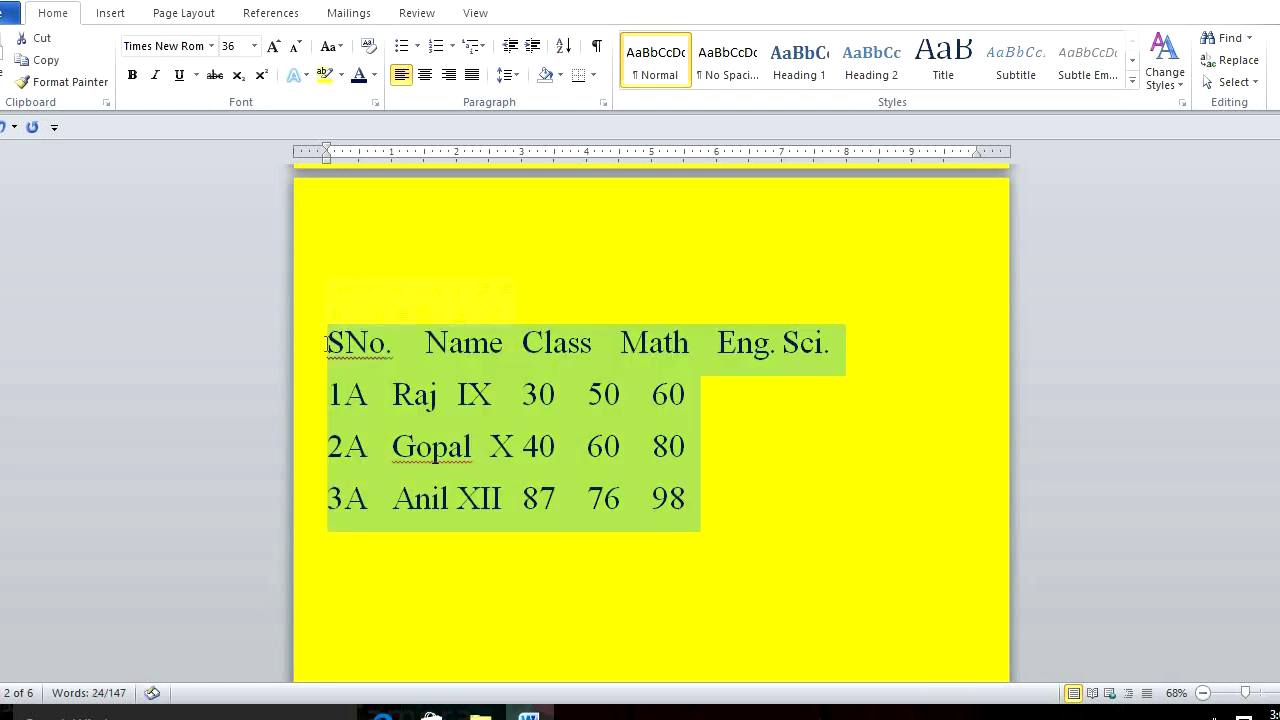
pyautogui.click(108, 13)
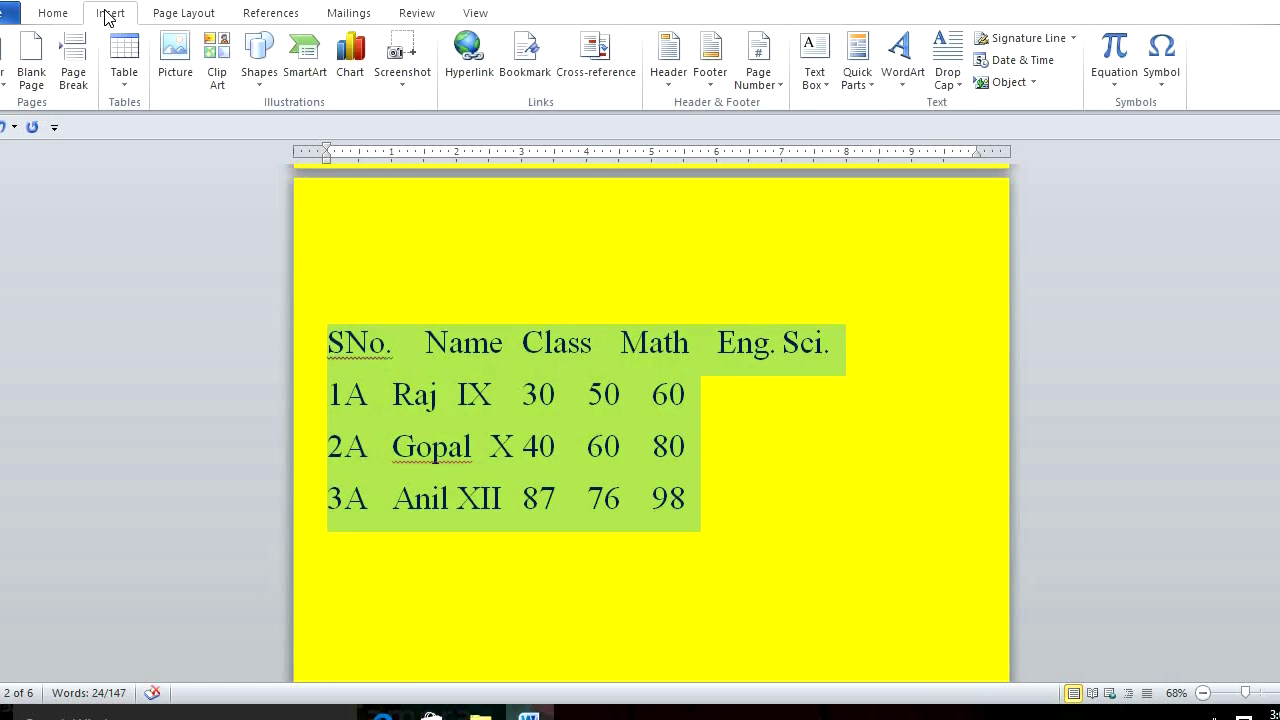
pyautogui.click(123, 82)
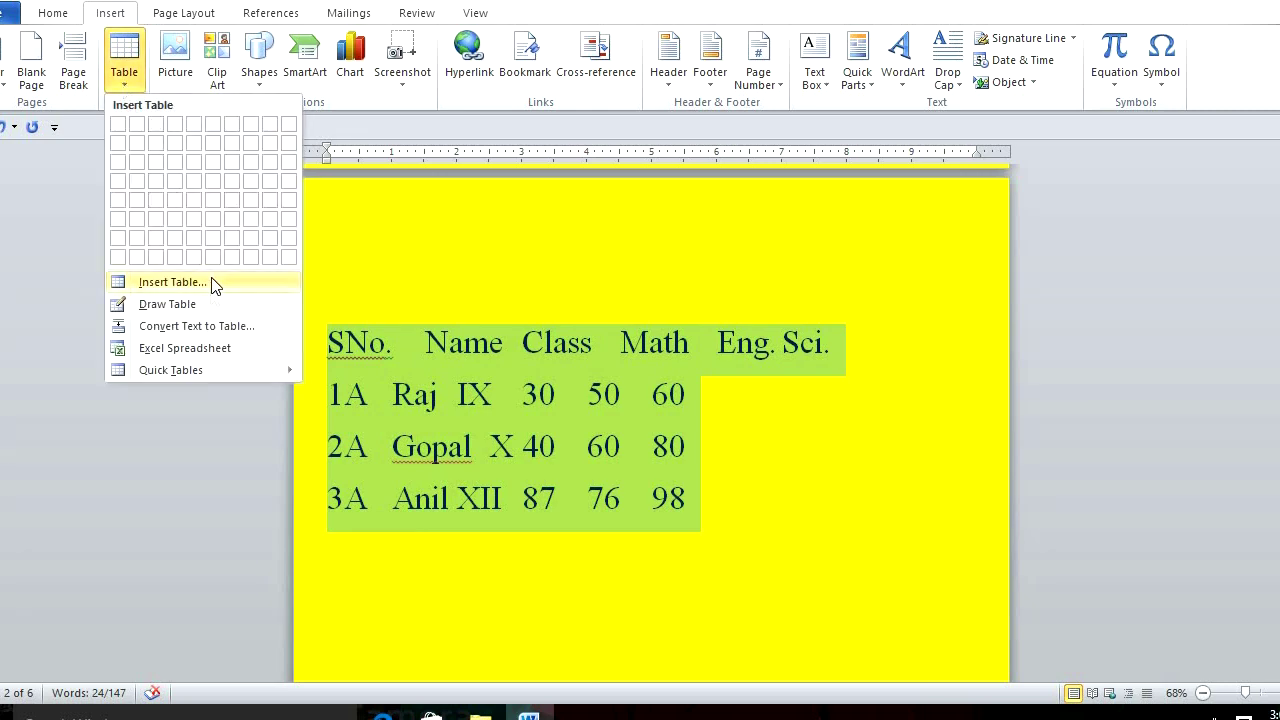
pyautogui.click(218, 327)
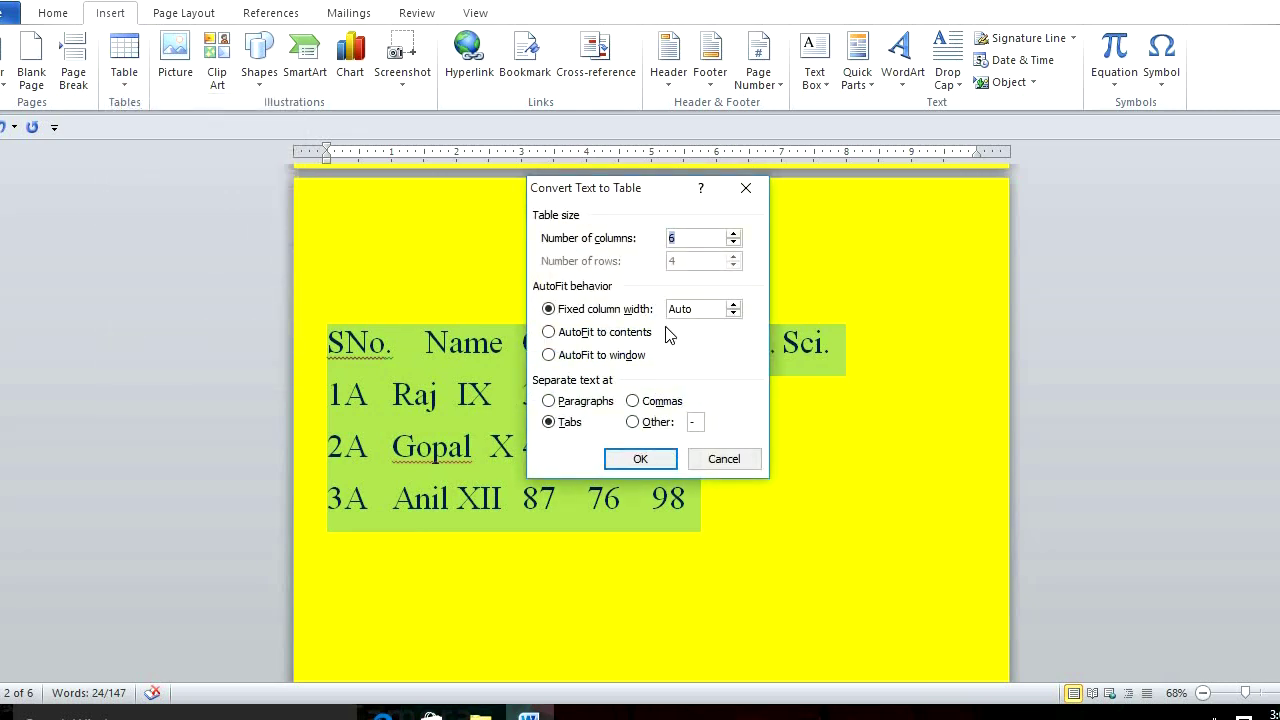
pyautogui.click(636, 462)
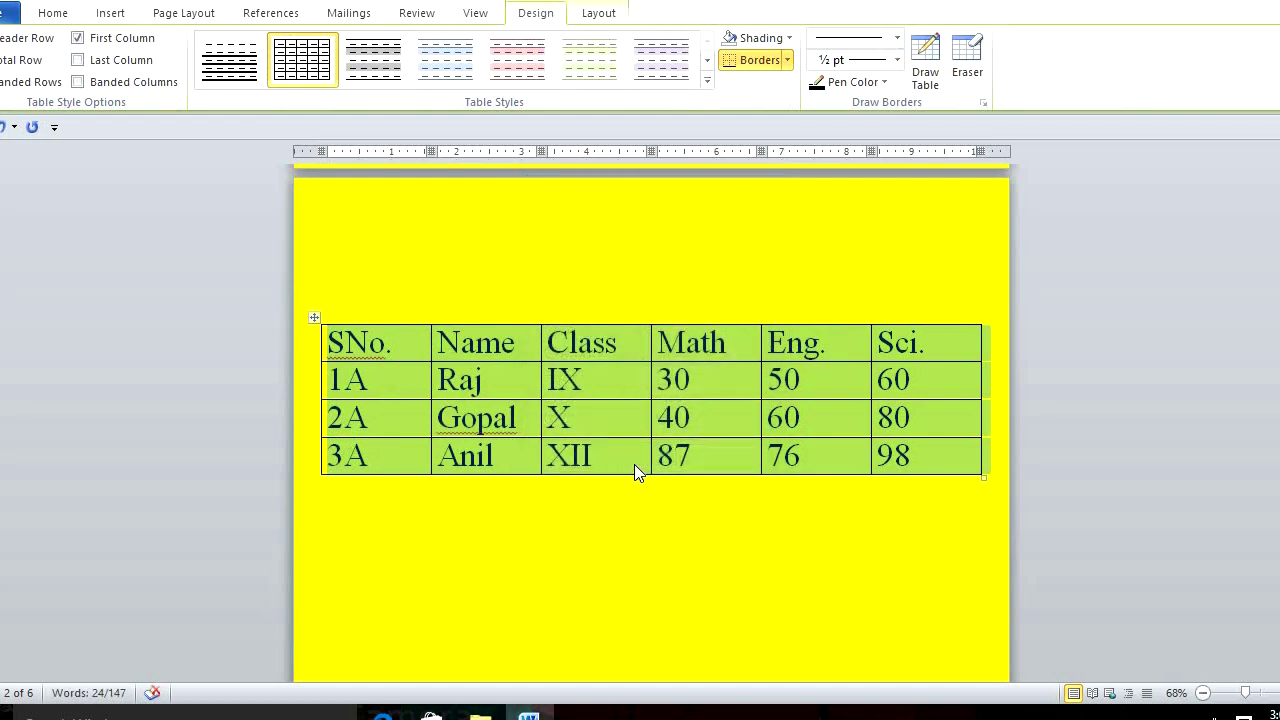
pyautogui.scroll(-5, 634, 464)
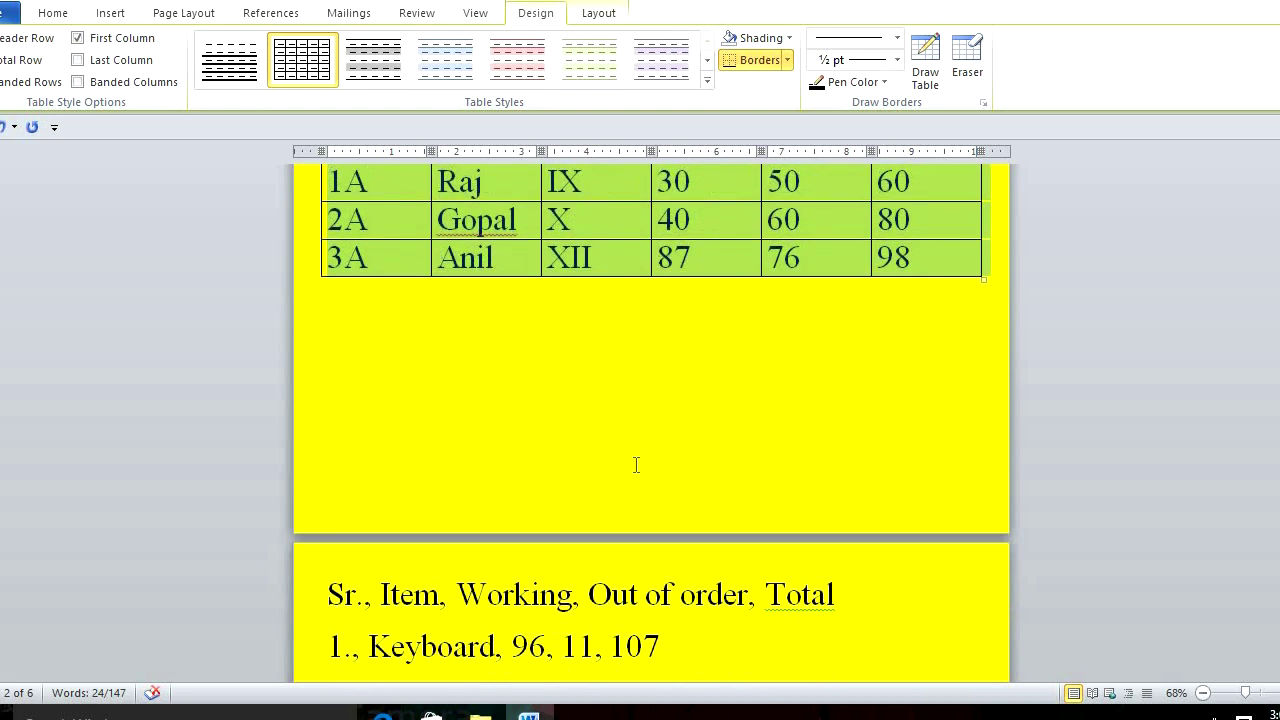
pyautogui.scroll(-3, 636, 464)
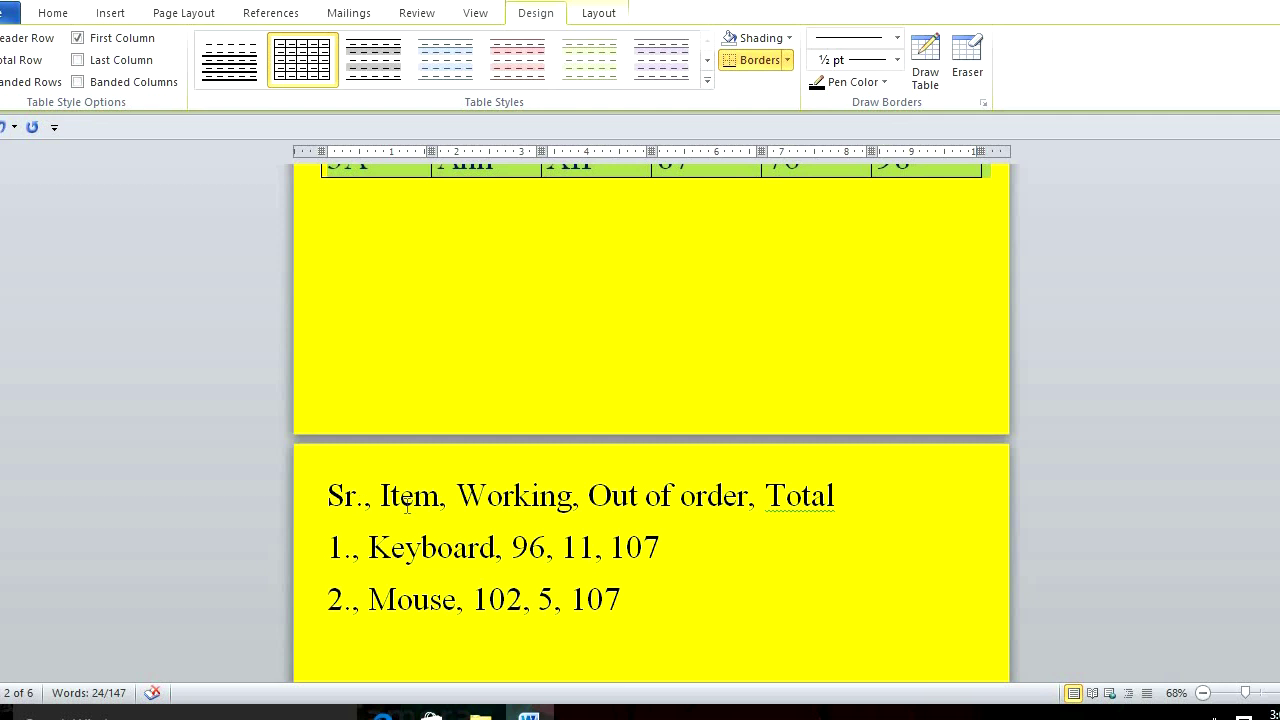
pyautogui.click(325, 497)
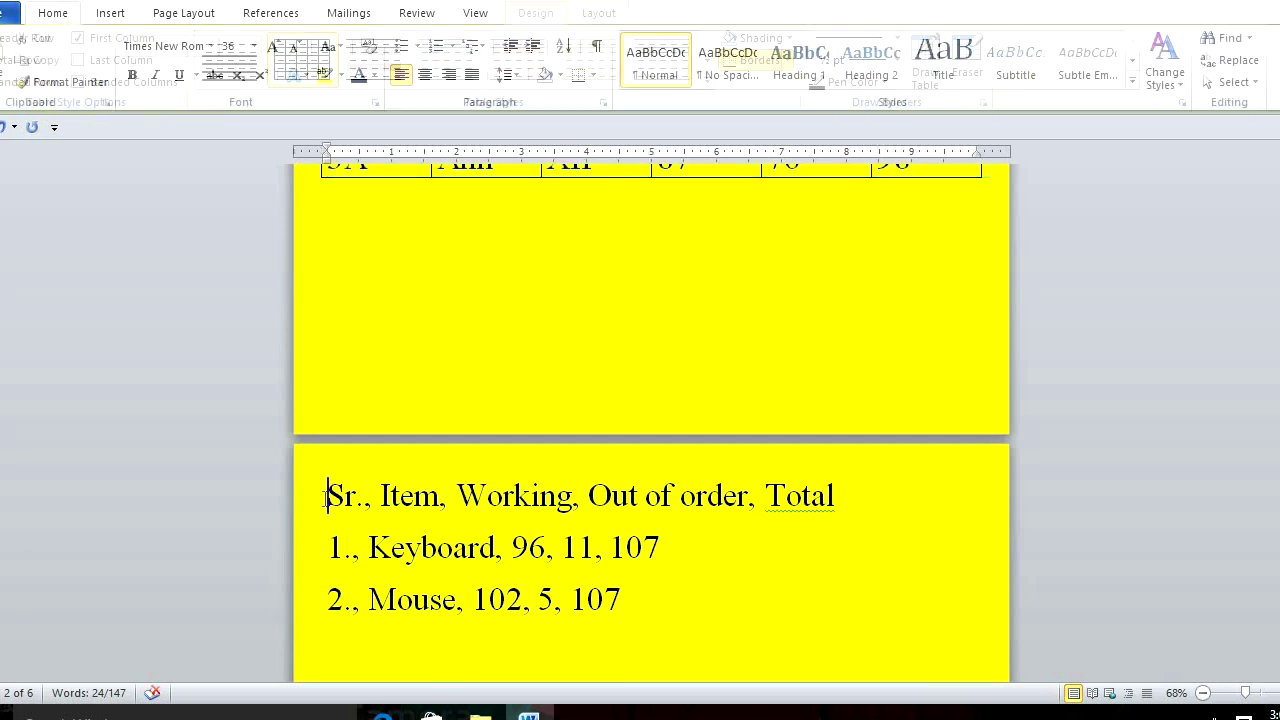
pyautogui.keyDown('shift'); pyautogui.click(623, 597); pyautogui.keyUp('shift')
pyautogui.click(96, 16)
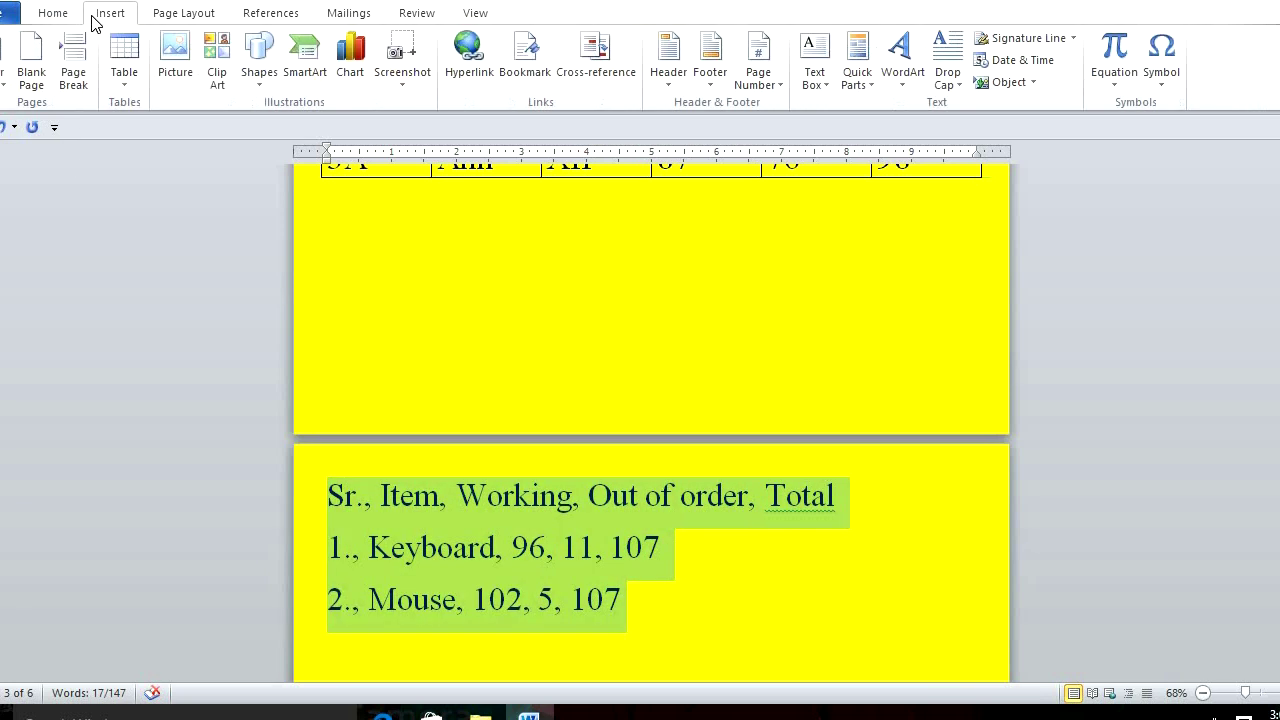
pyautogui.click(126, 82)
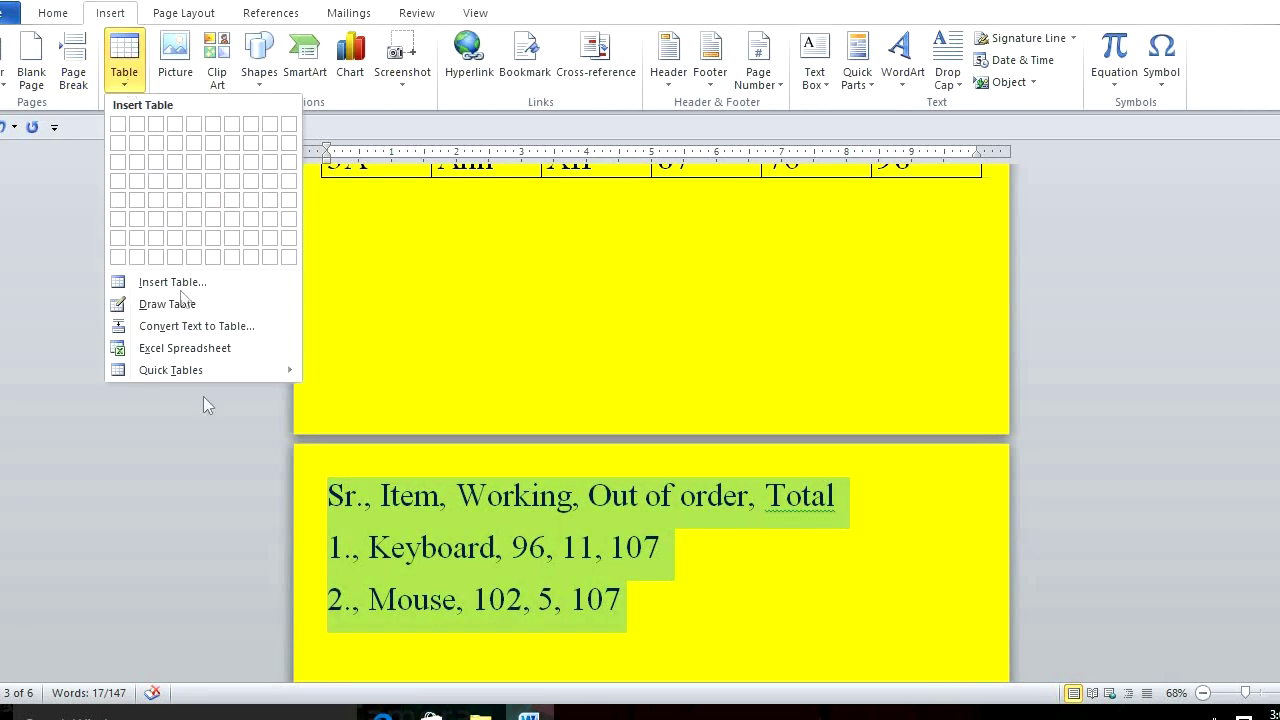
pyautogui.click(204, 326)
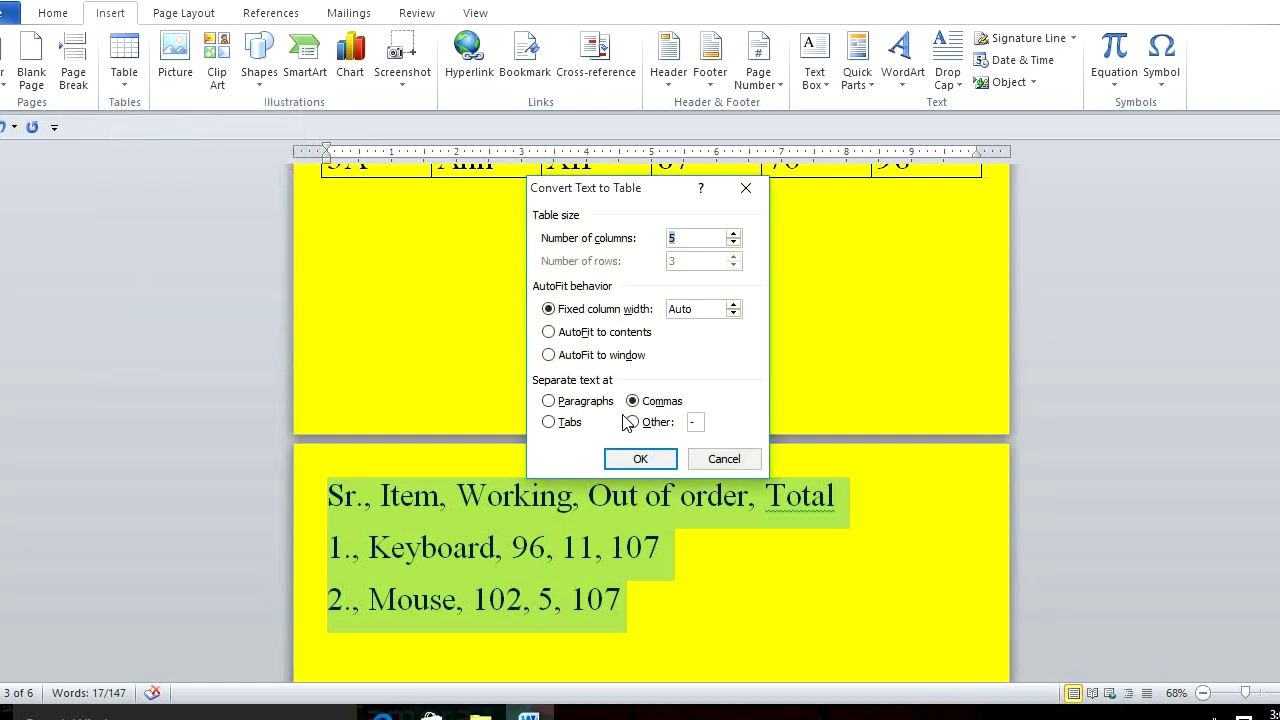
pyautogui.click(636, 461)
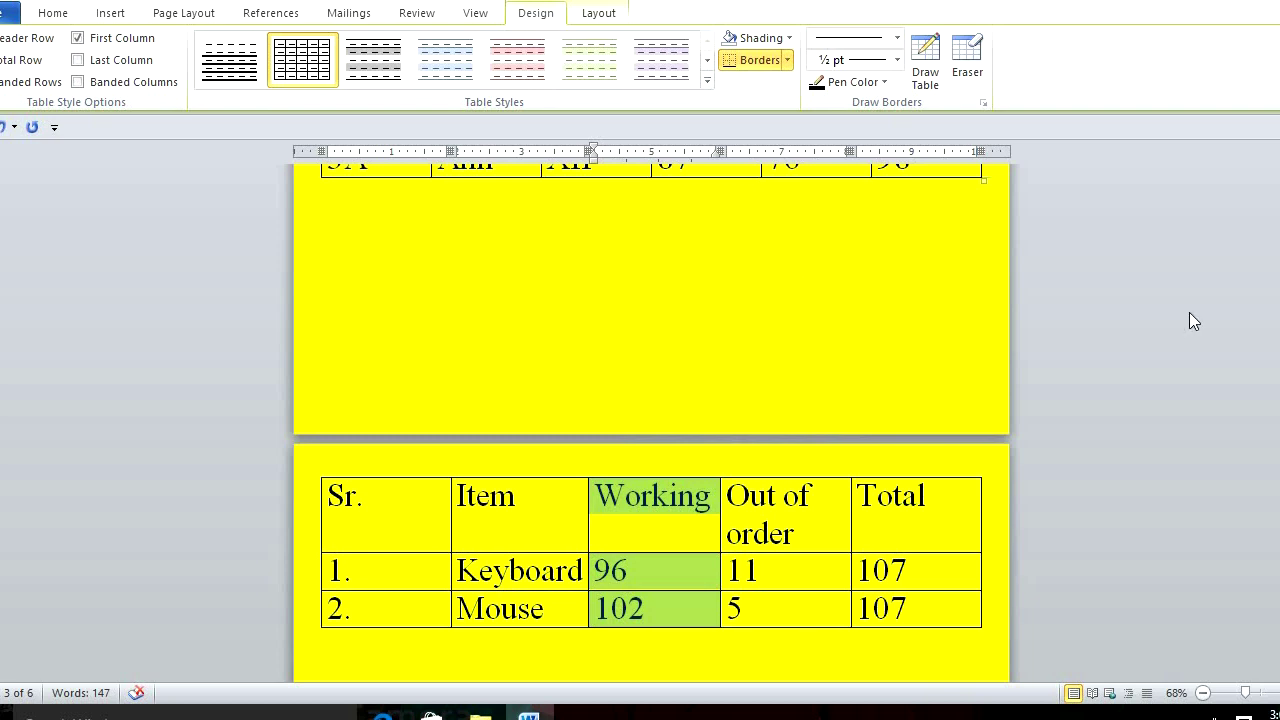
pyautogui.hotkey('ctrl', 'z')
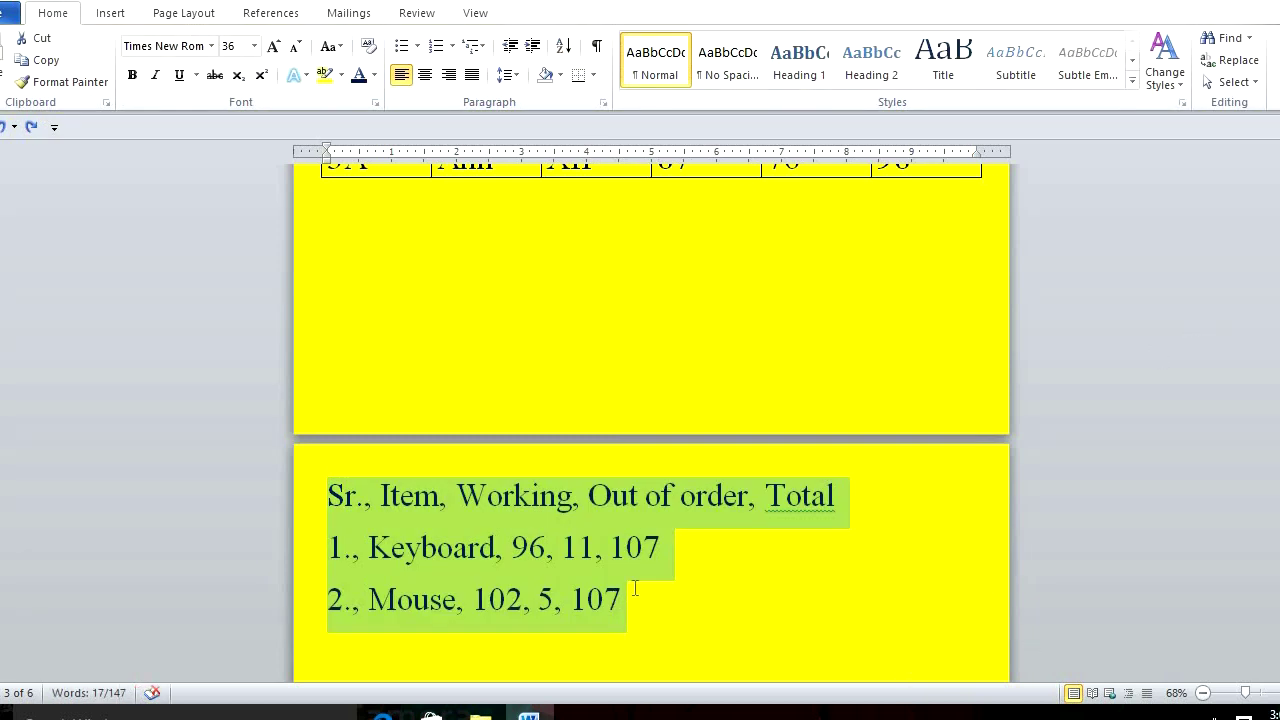
# Add the line '3., Printer,12,2,14' below the Mouse line and select all four lines.
pyautogui.click(635, 590)
pyautogui.press('Return')
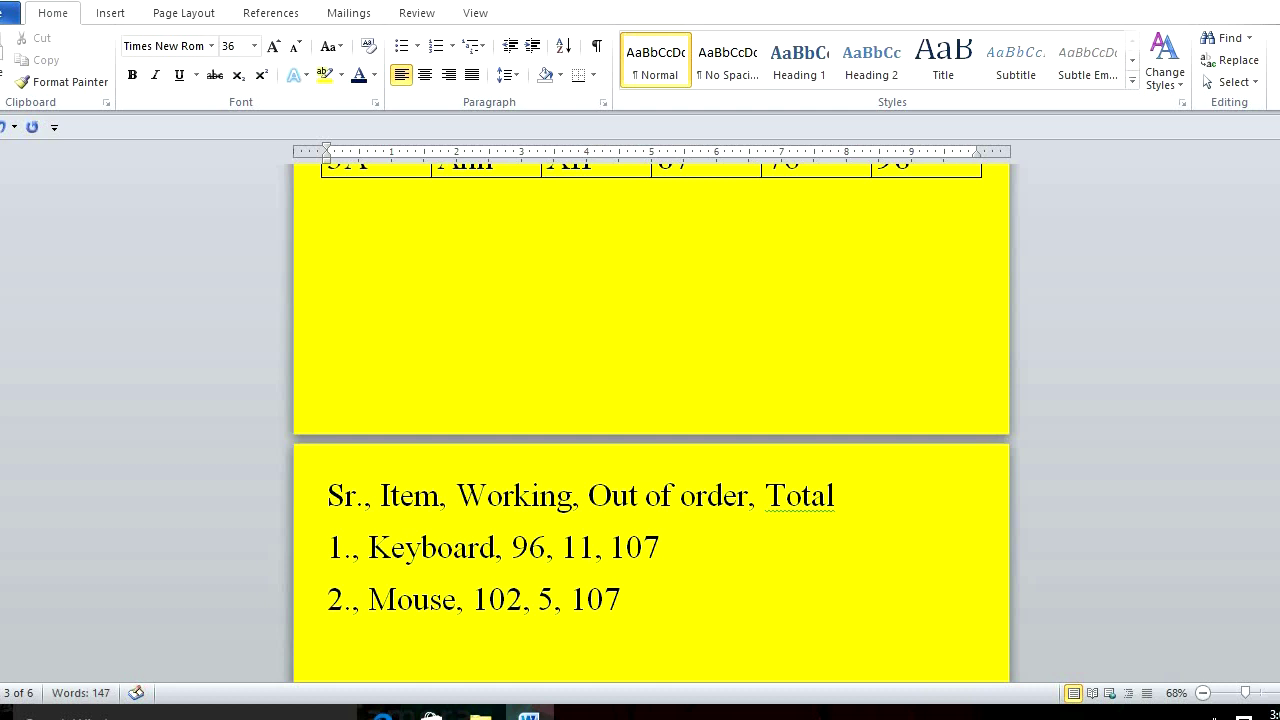
pyautogui.write('3., Printer')
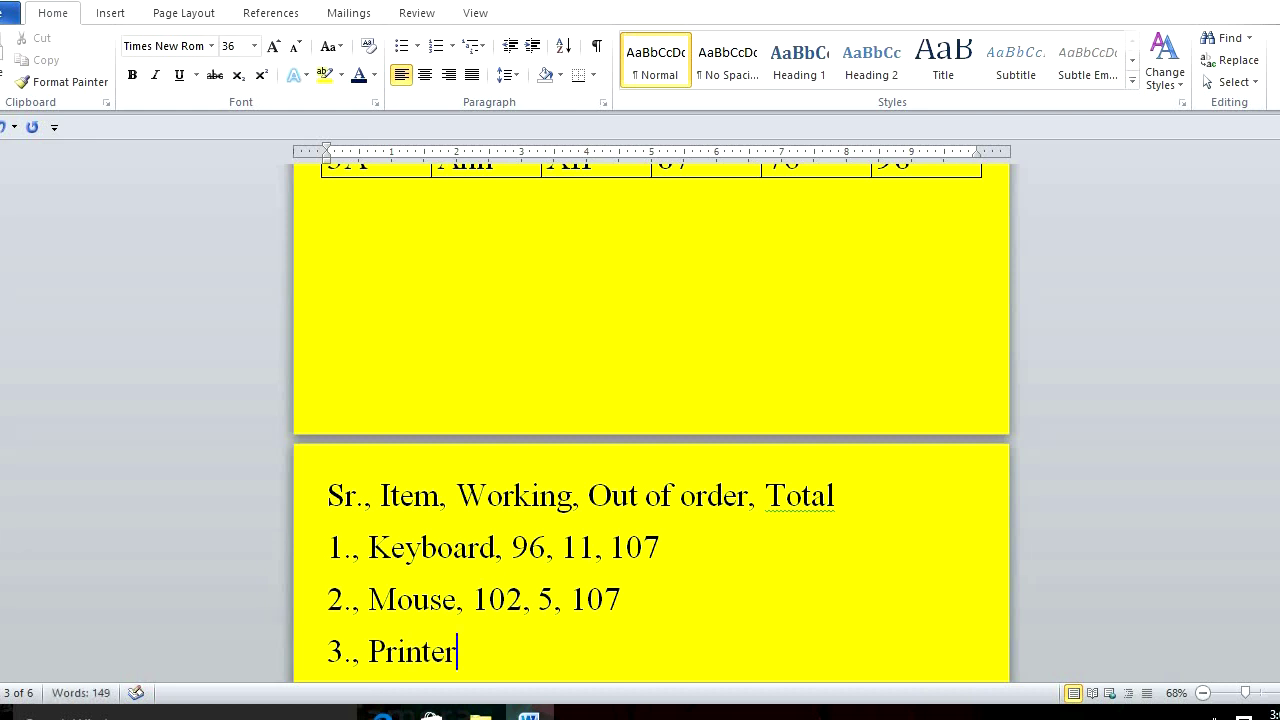
pyautogui.write(',12,2,')
pyautogui.write('14')
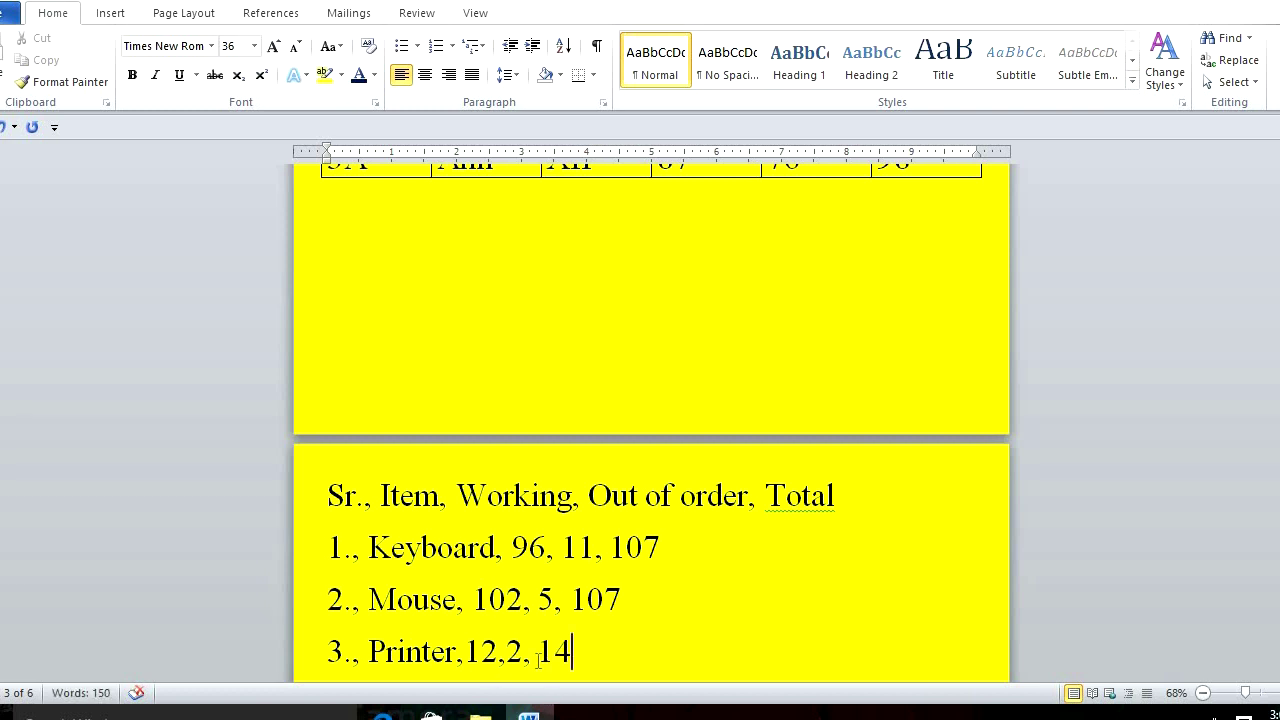
pyautogui.click(505, 652)
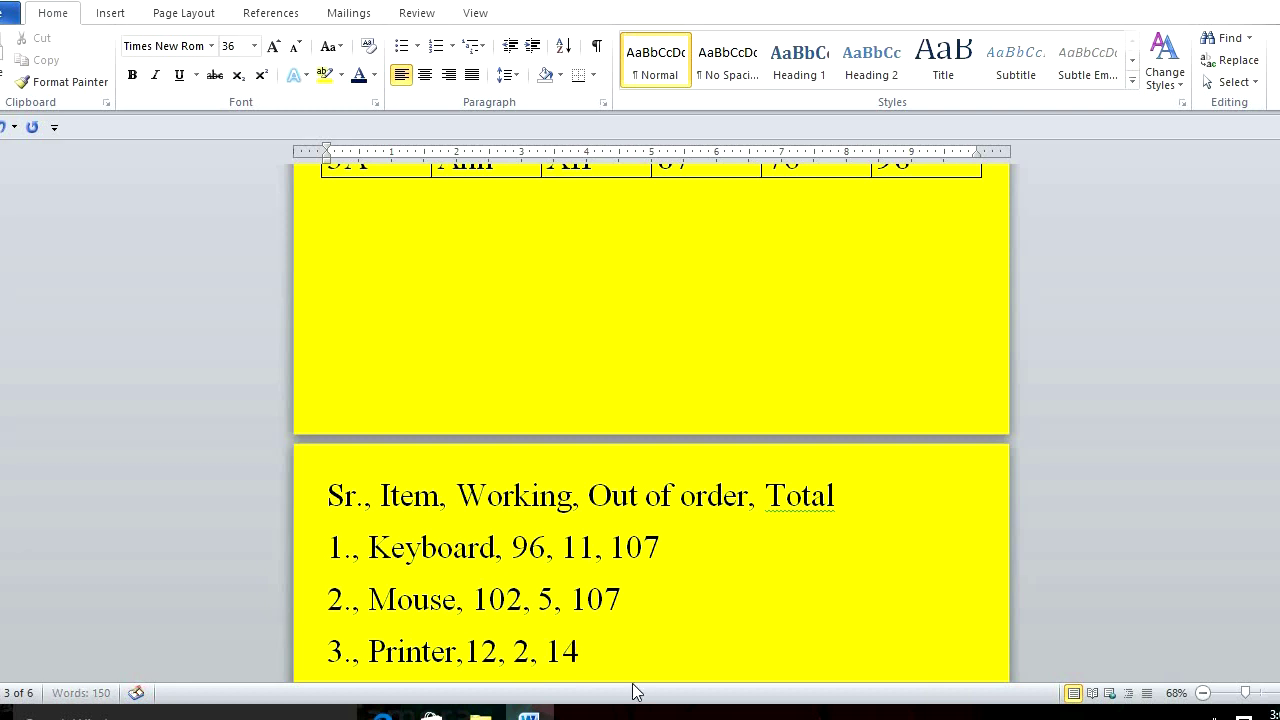
pyautogui.click(591, 651)
pyautogui.keyDown('shift'); pyautogui.click(321, 503); pyautogui.keyUp('shift')
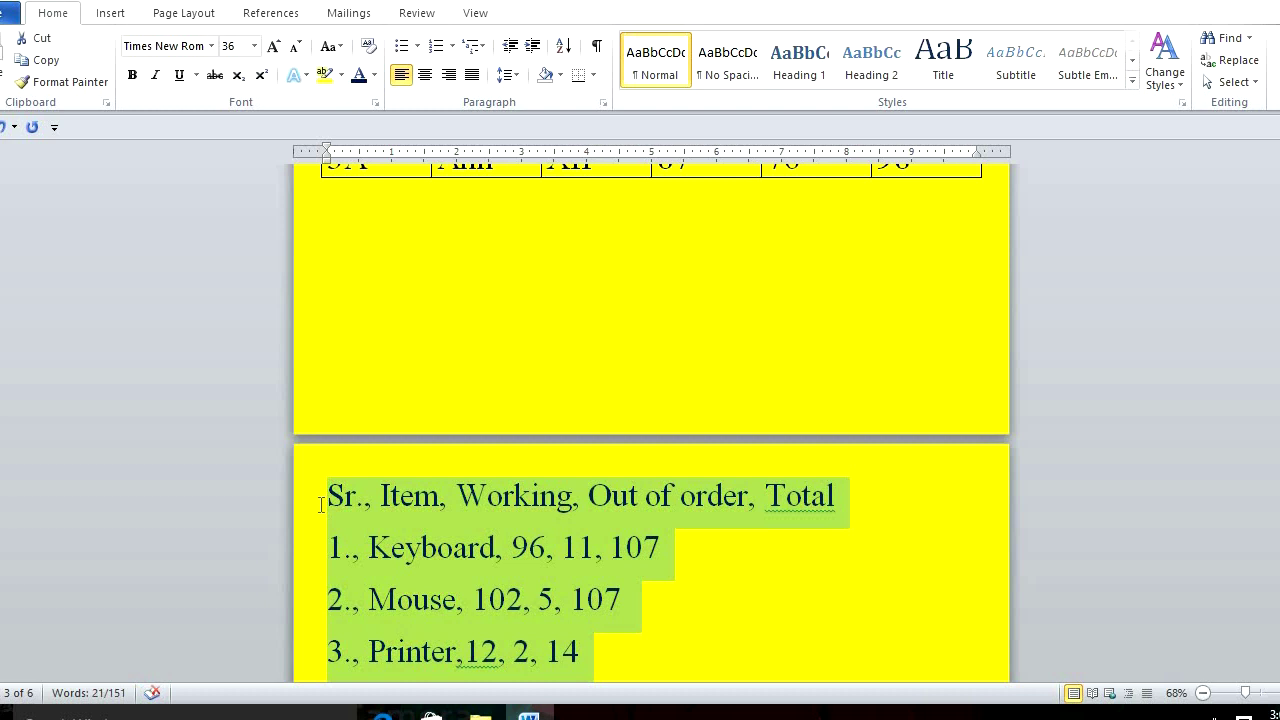
# Convert the four comma-separated lines into a five-column table, keeping Commas as the separator.
pyautogui.click(110, 15)
pyautogui.click(124, 70)
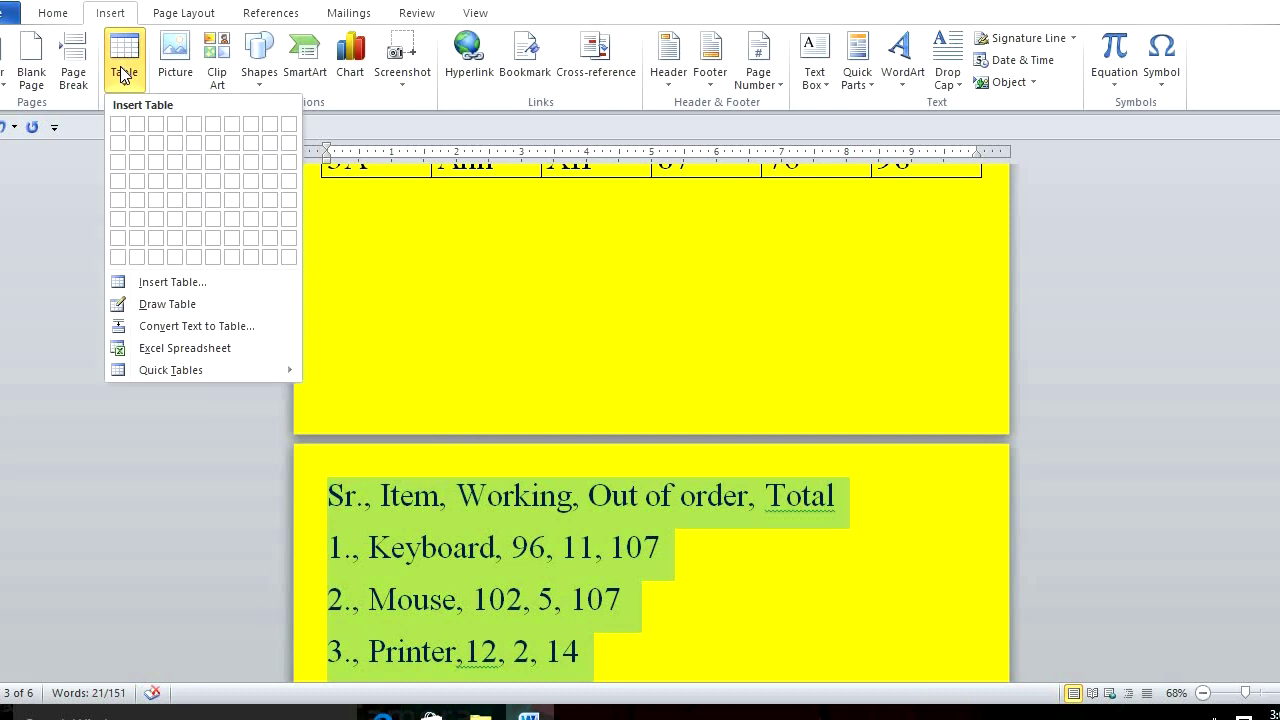
pyautogui.click(224, 326)
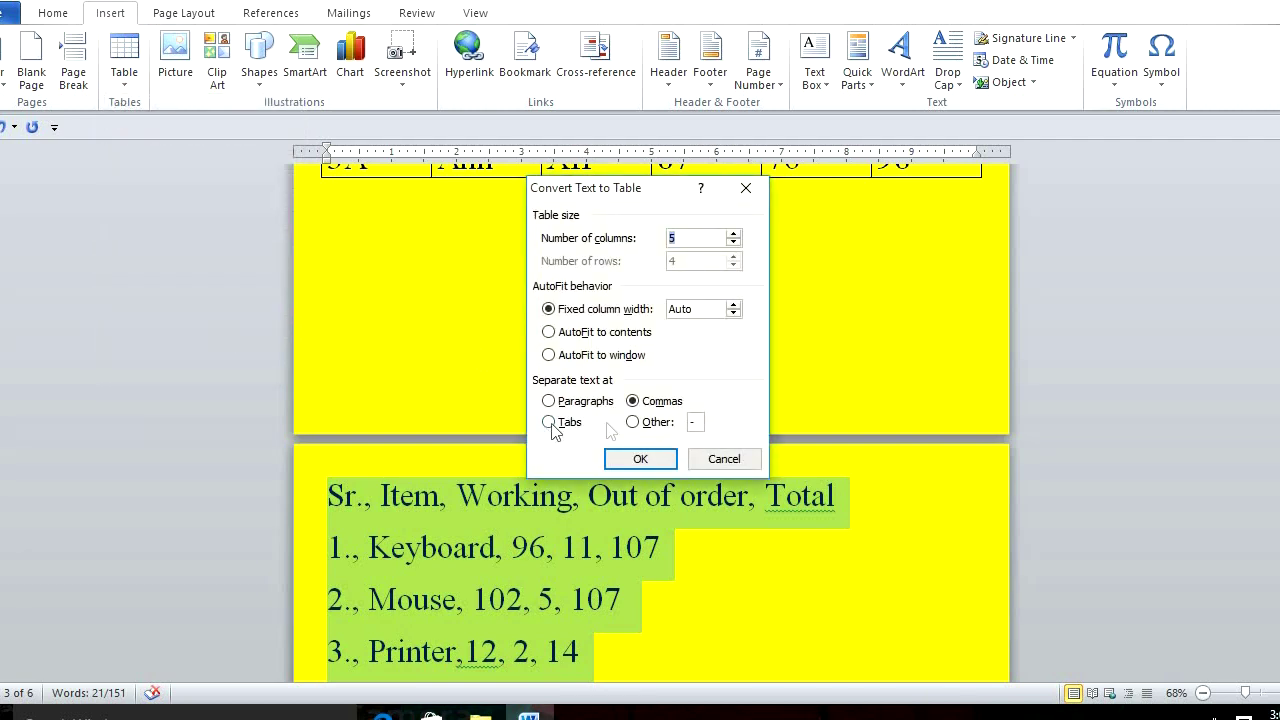
pyautogui.click(652, 457)
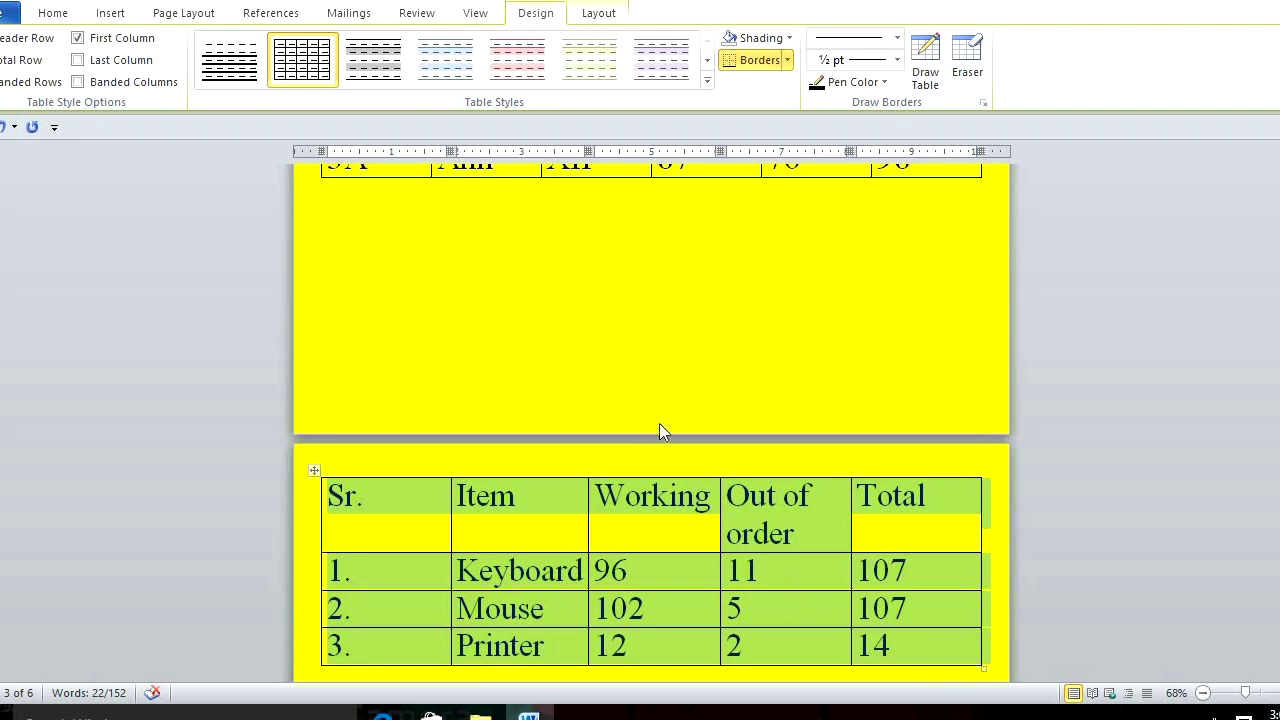
pyautogui.scroll(-2, 659, 425)
pyautogui.scroll(-8, 659, 432)
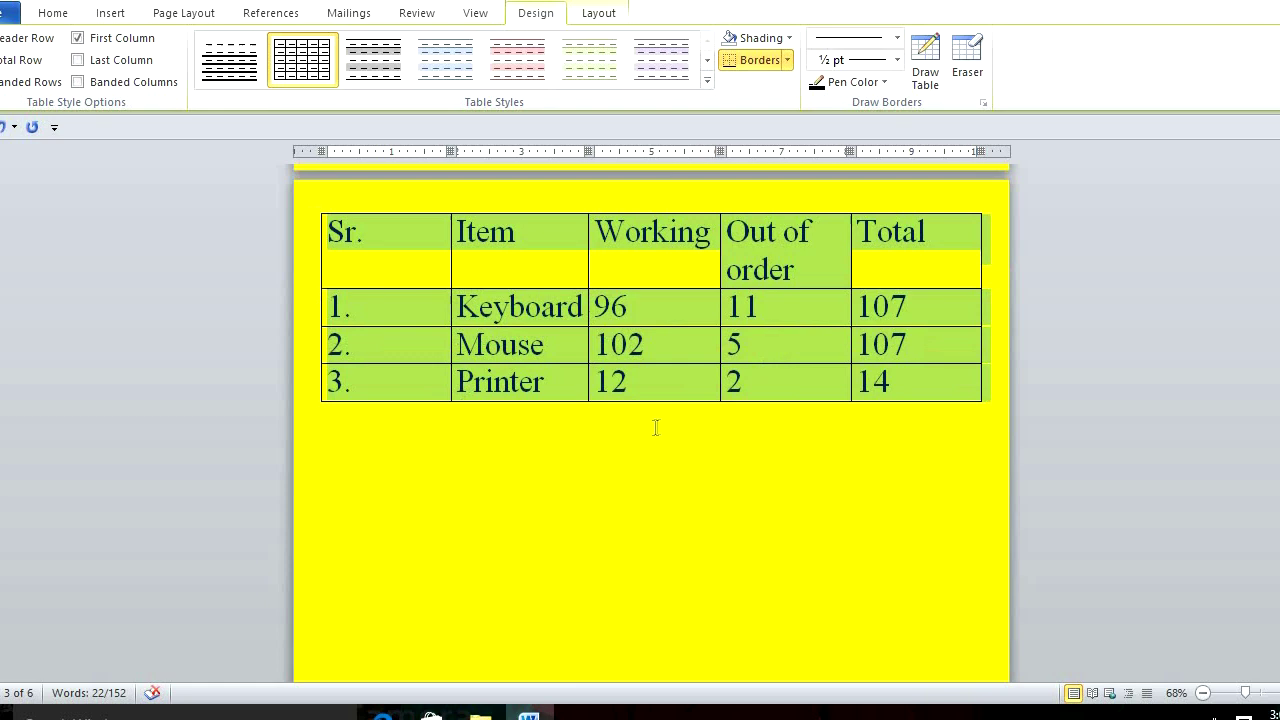
pyautogui.scroll(-1, 654, 430)
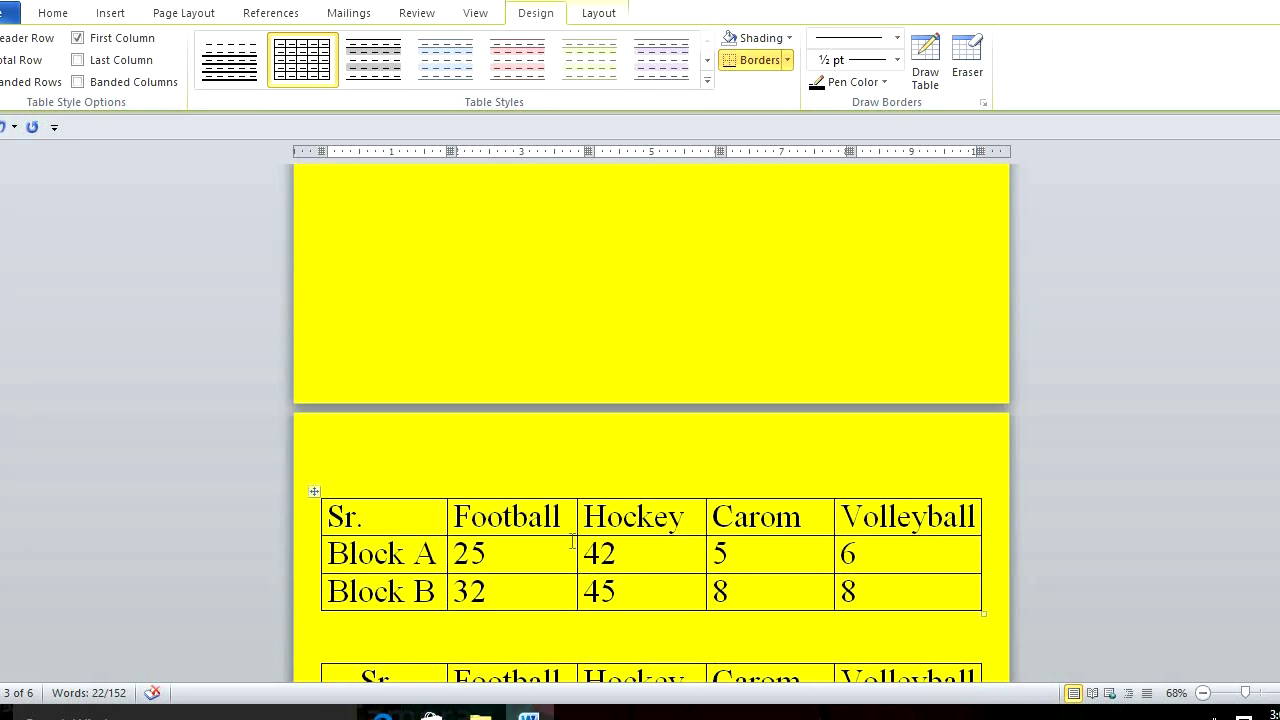
pyautogui.scroll(-1, 512, 506)
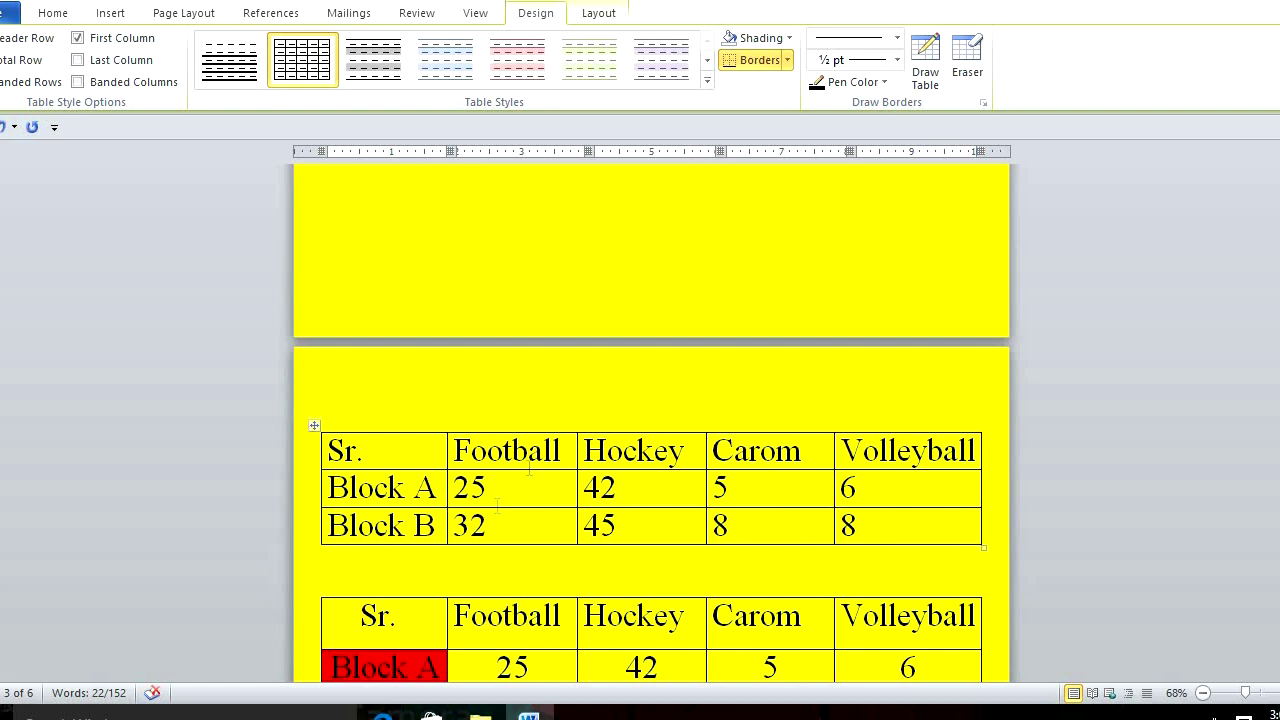
pyautogui.scroll(3, 521, 379)
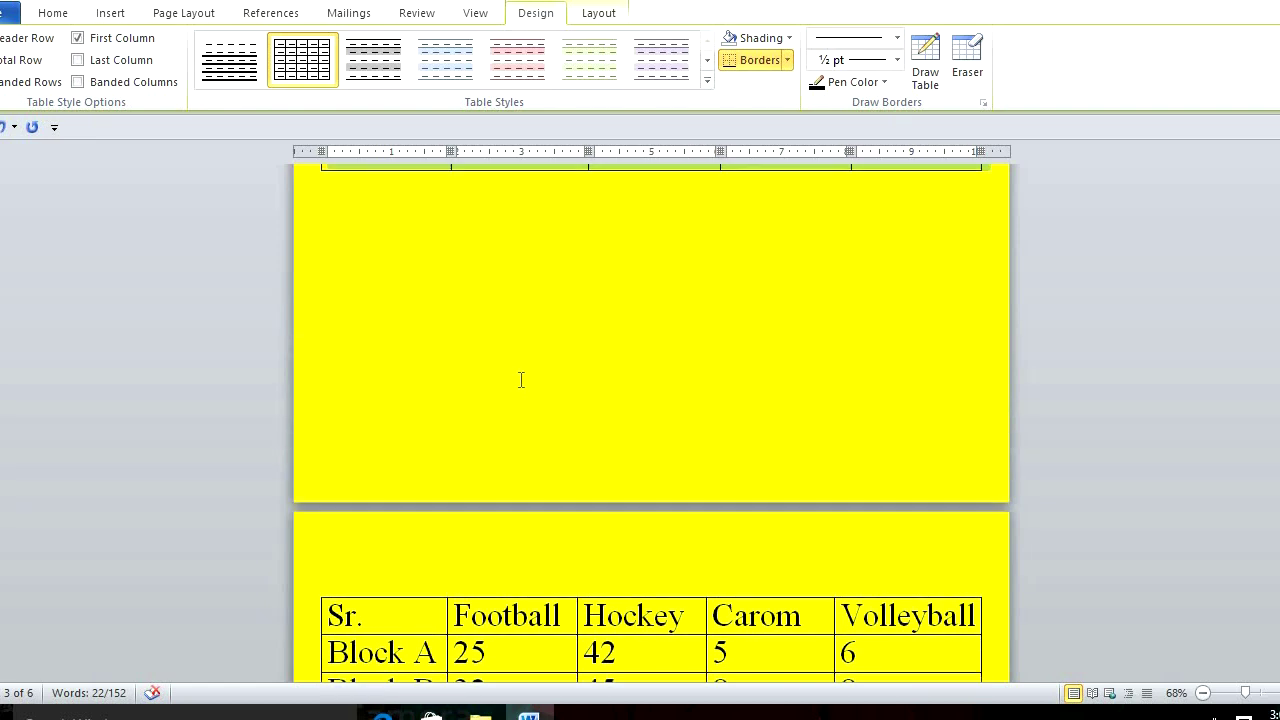
# On the empty page, open the Insert Table dialog and cancel it, then reopen and dismiss the Table options.
pyautogui.click(368, 249)
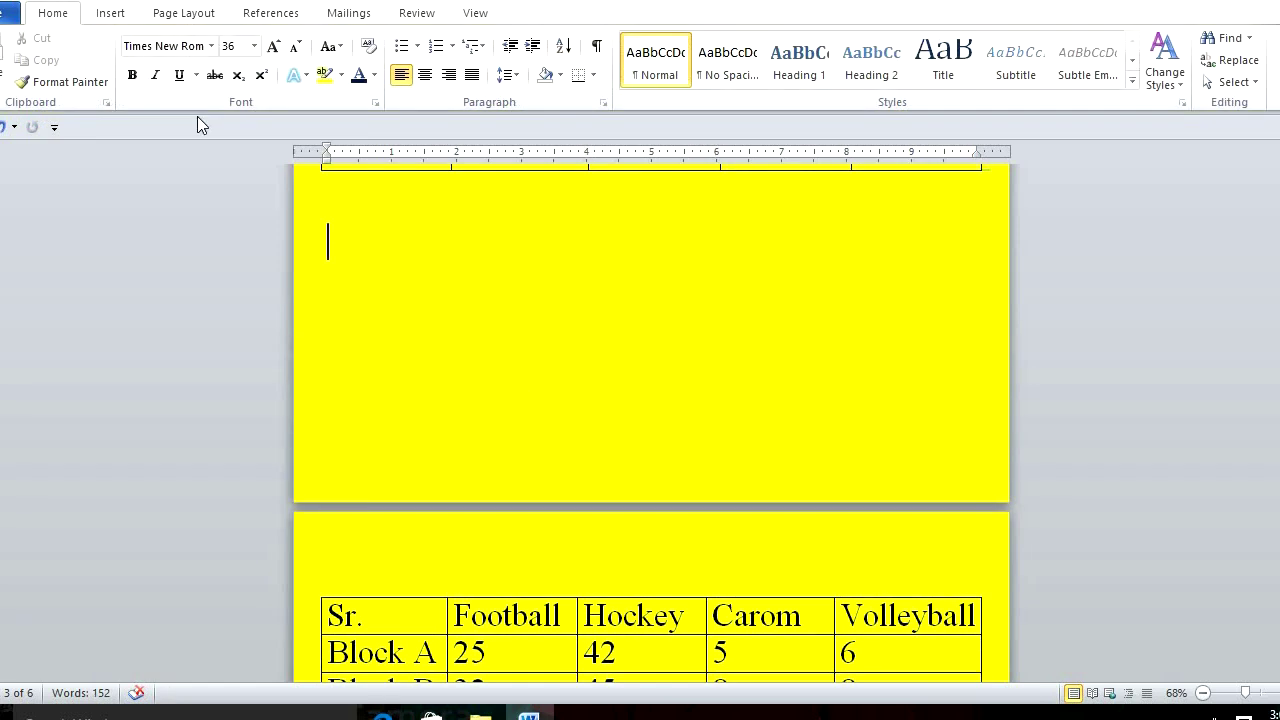
pyautogui.click(106, 16)
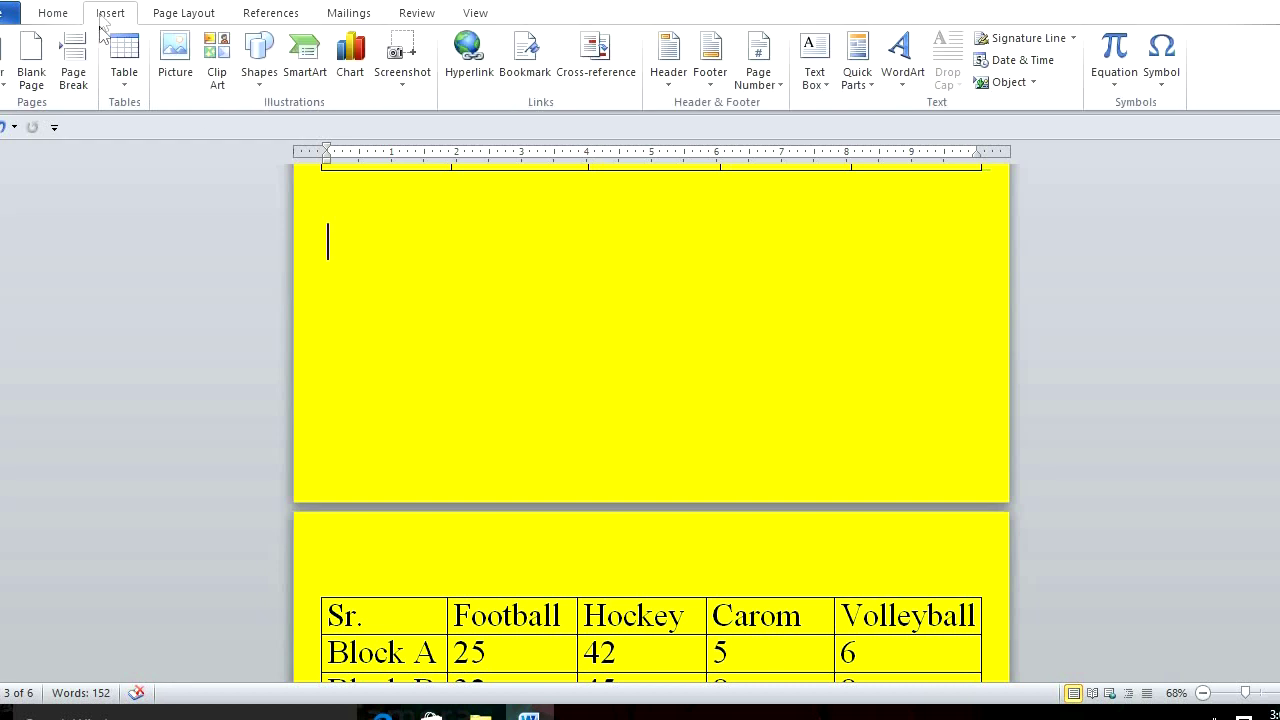
pyautogui.click(125, 90)
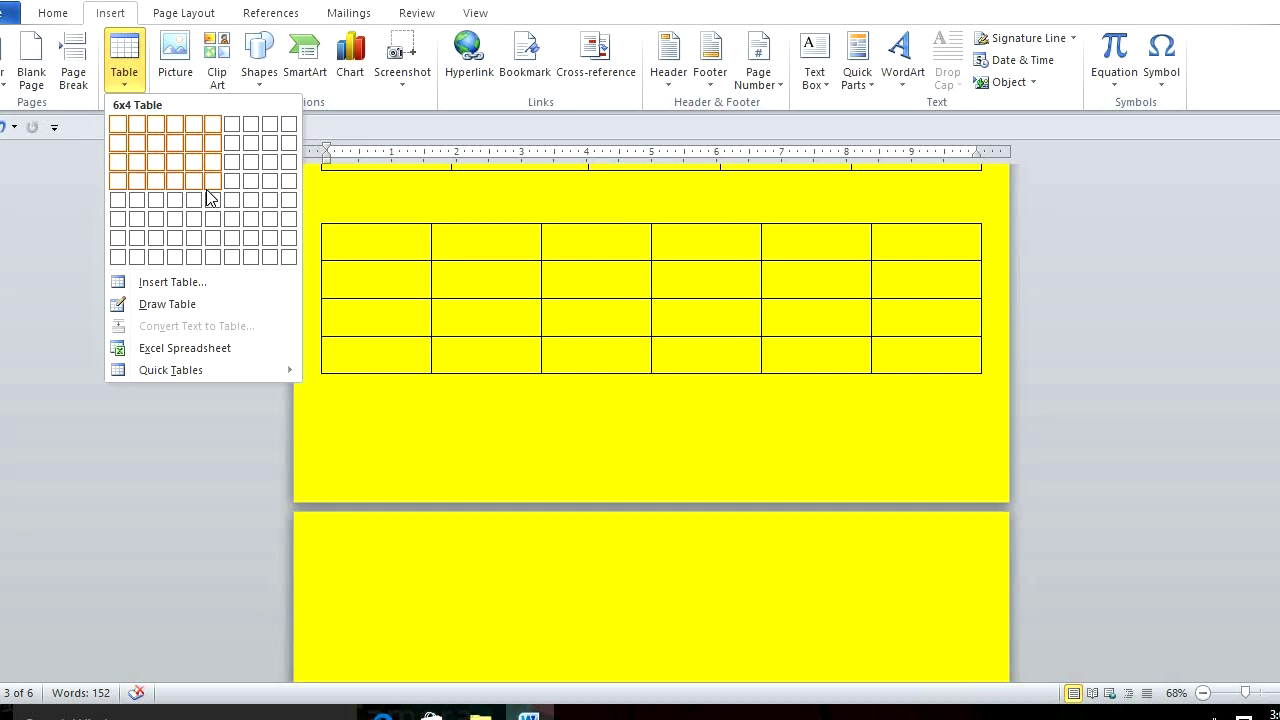
pyautogui.click(186, 287)
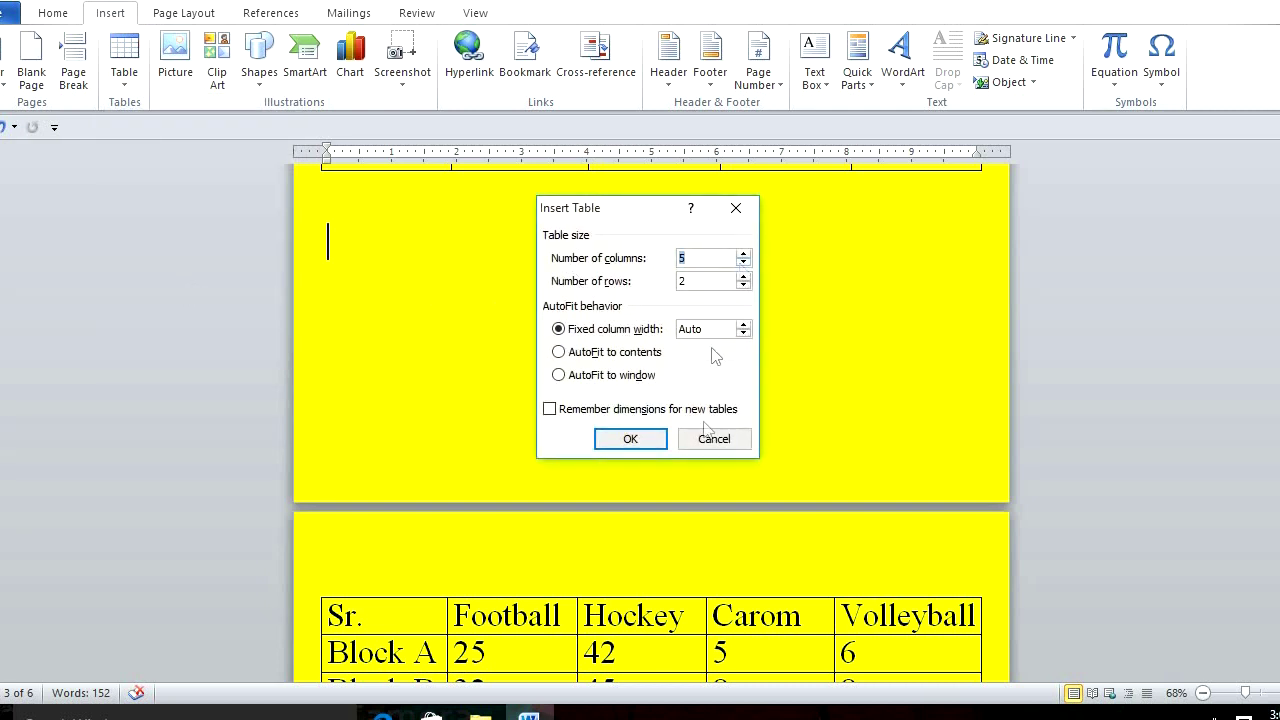
pyautogui.click(713, 439)
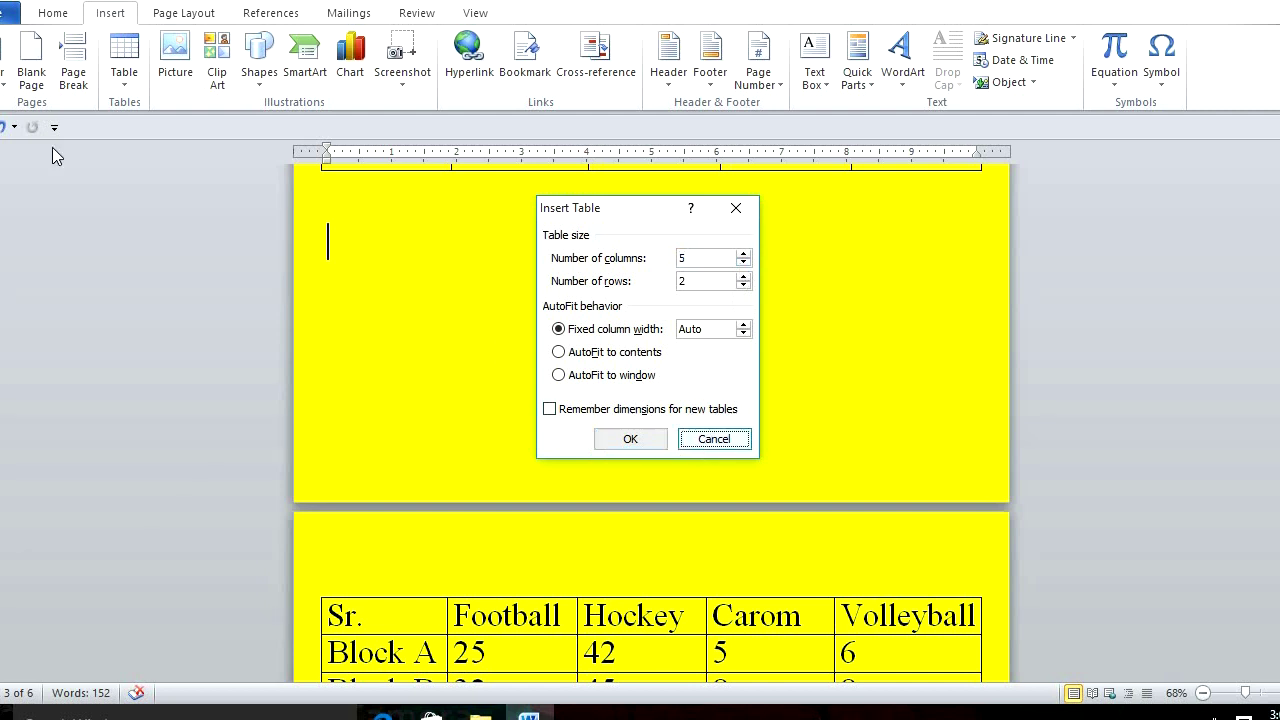
pyautogui.click(126, 78)
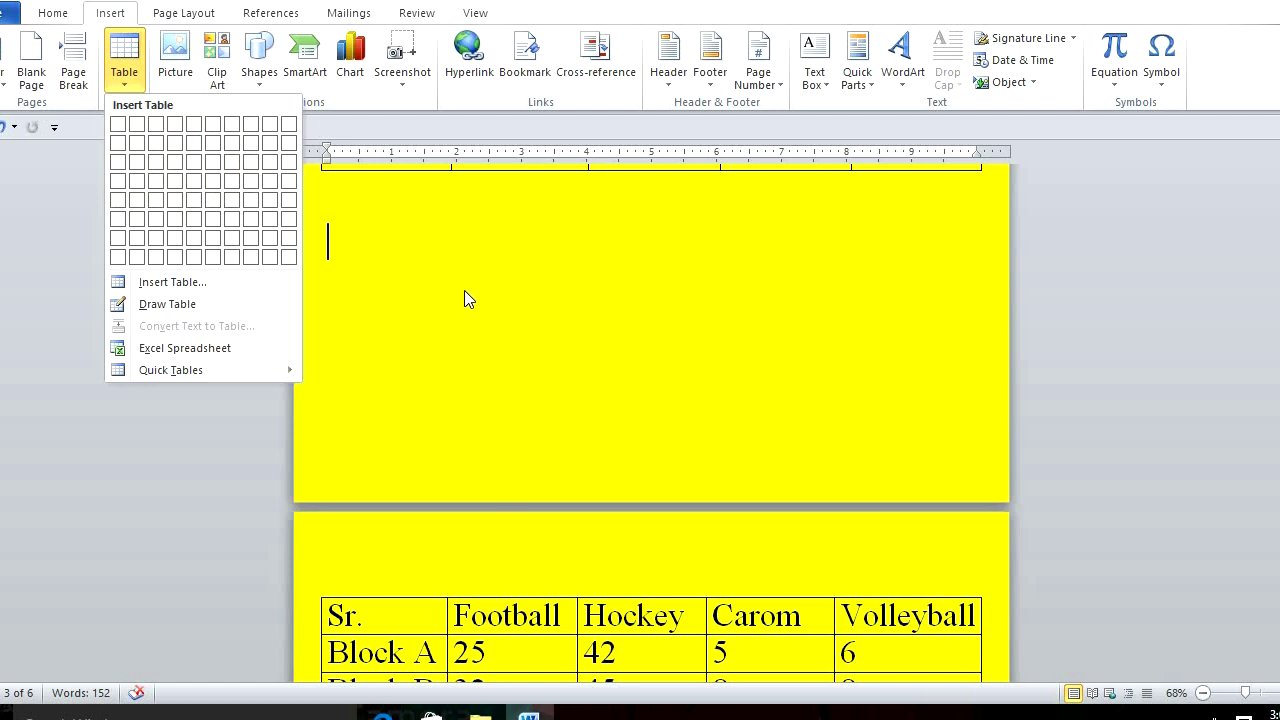
pyautogui.click(503, 548)
pyautogui.scroll(-3, 503, 548)
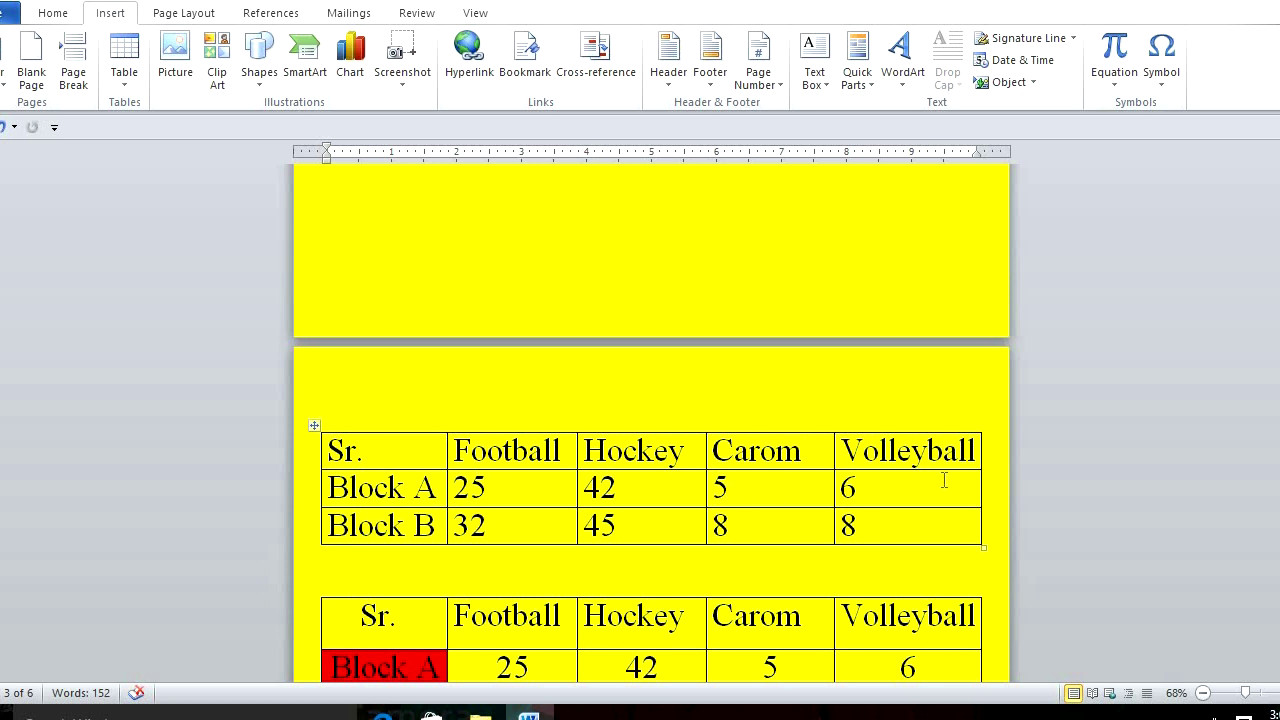
# Select the Sr.–Volleyball header row and set its height to 0.8".
pyautogui.click(333, 455)
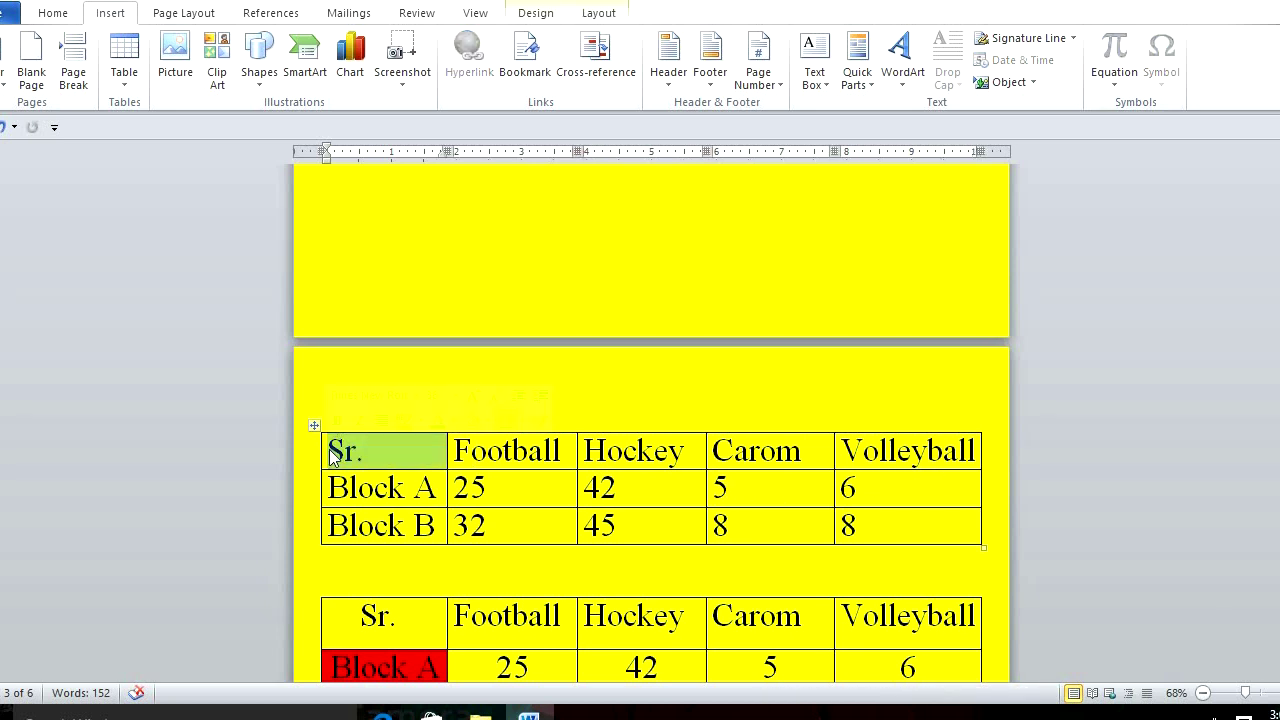
pyautogui.click(331, 452)
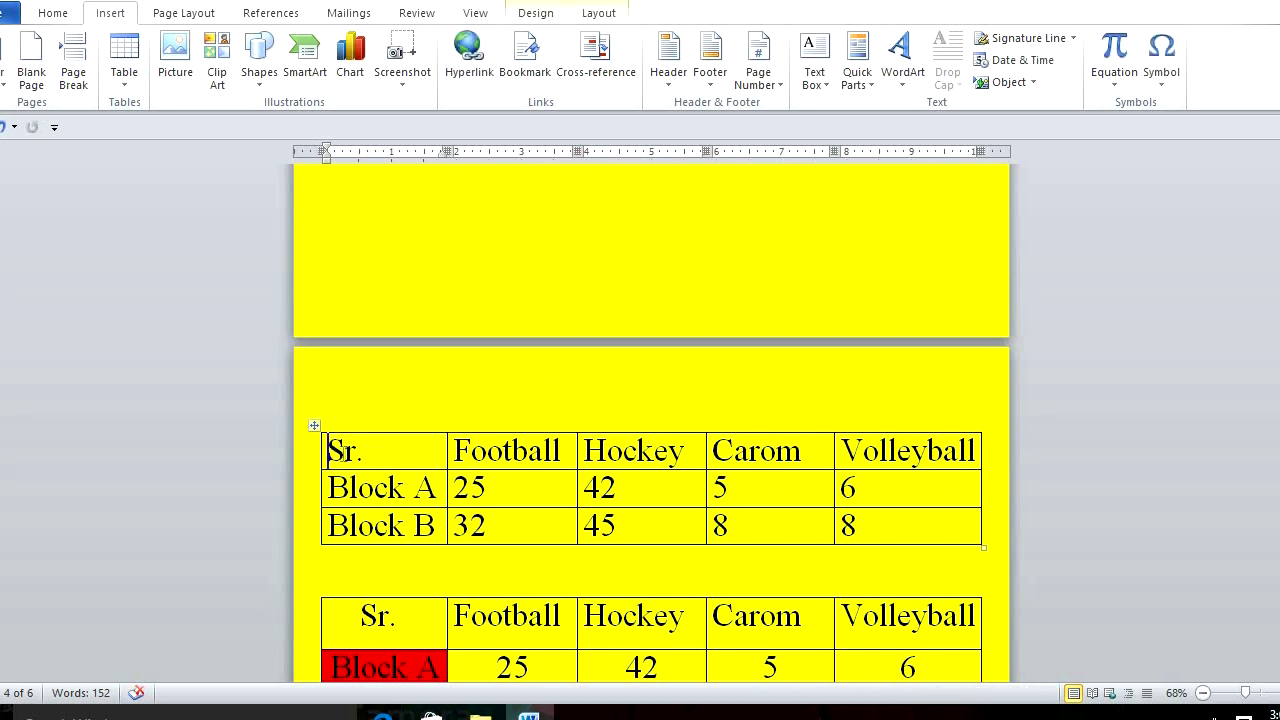
pyautogui.click(977, 460)
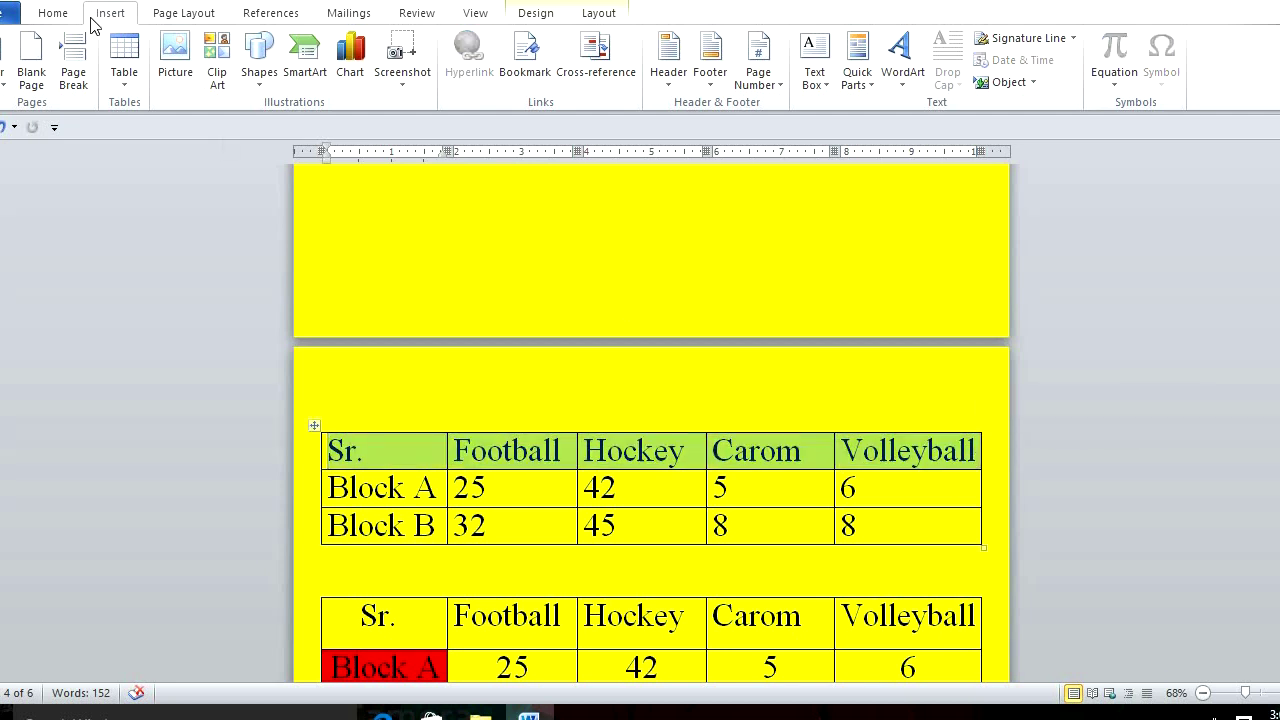
pyautogui.click(536, 13)
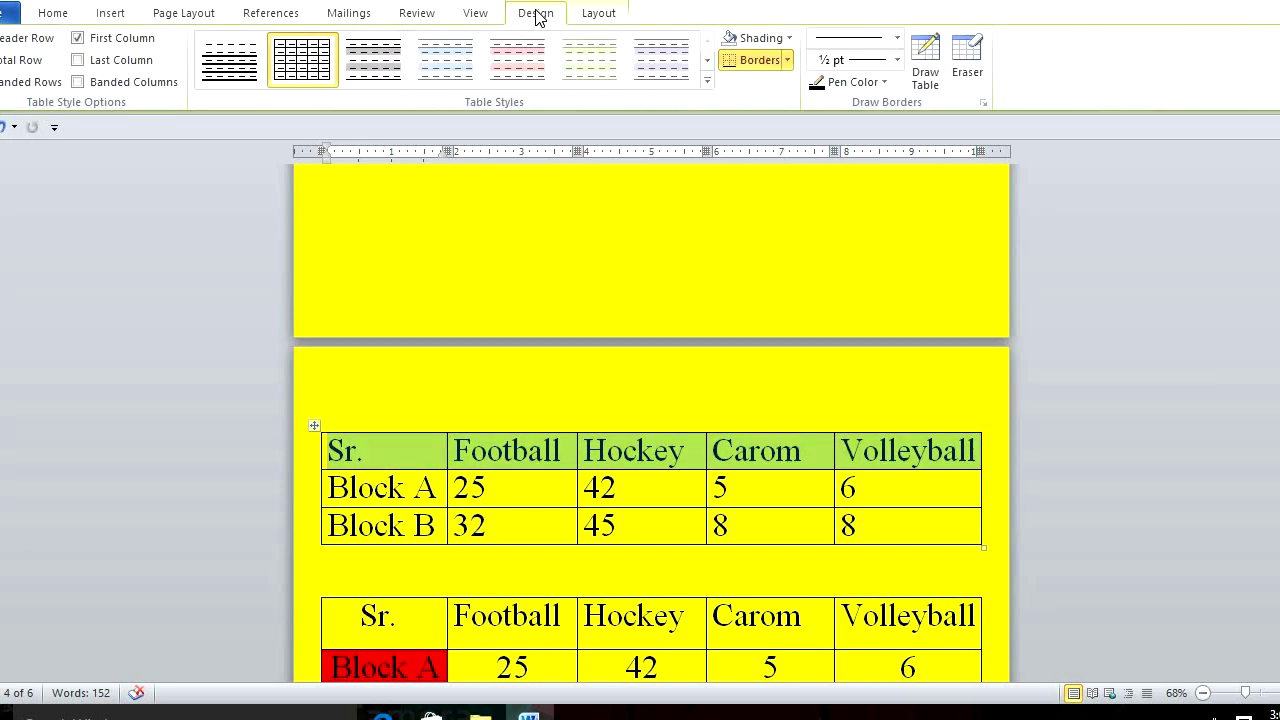
pyautogui.click(598, 18)
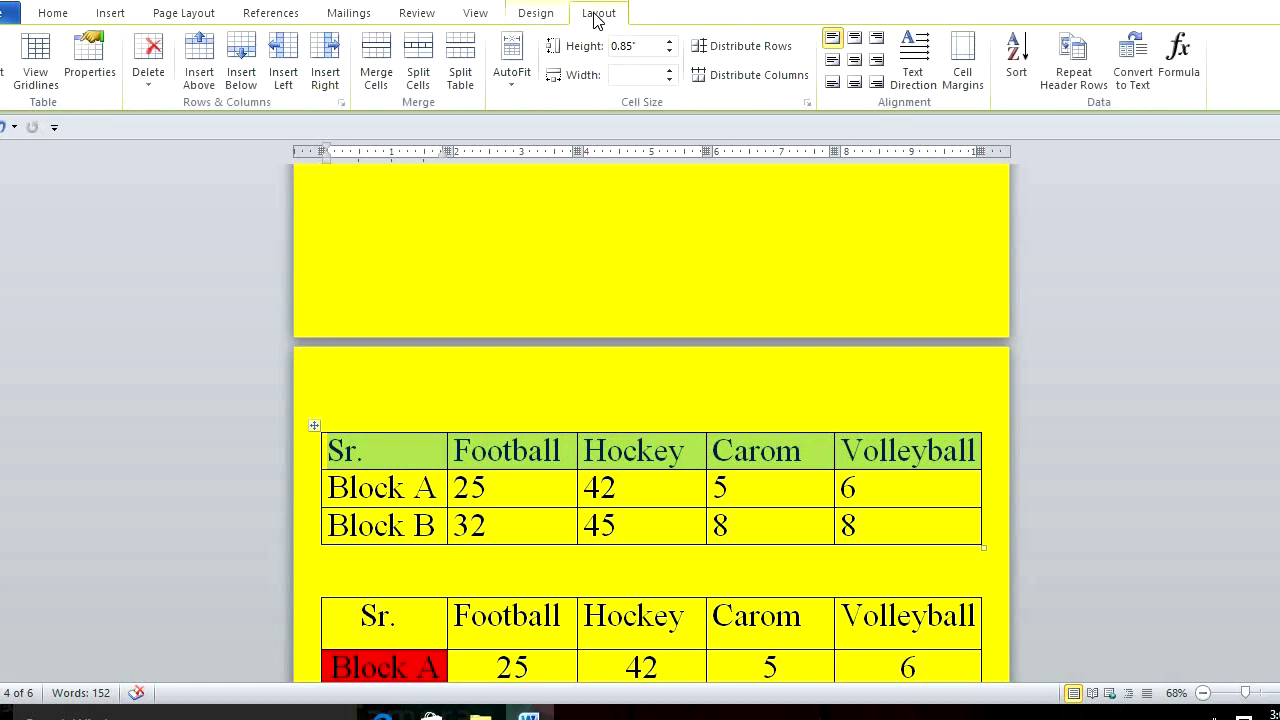
pyautogui.click(671, 44)
pyautogui.click(671, 44)
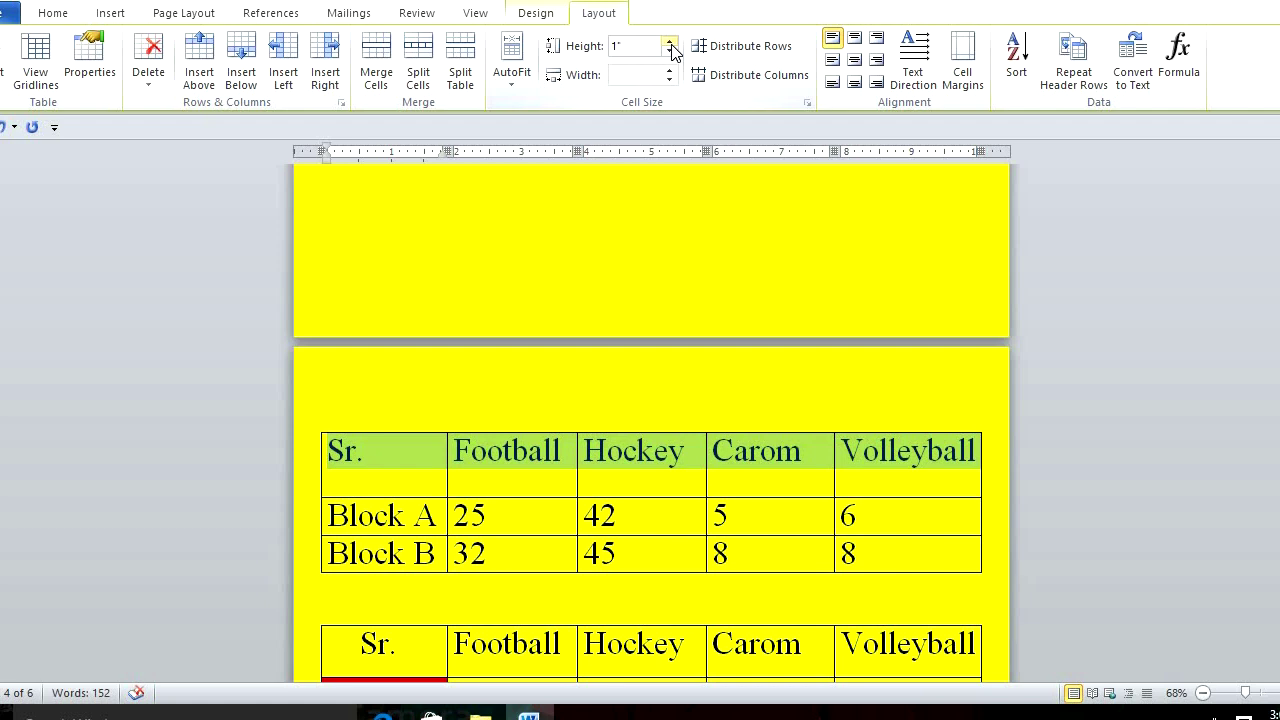
pyautogui.click(671, 52)
pyautogui.click(670, 41)
pyautogui.click(671, 52)
pyautogui.click(671, 52)
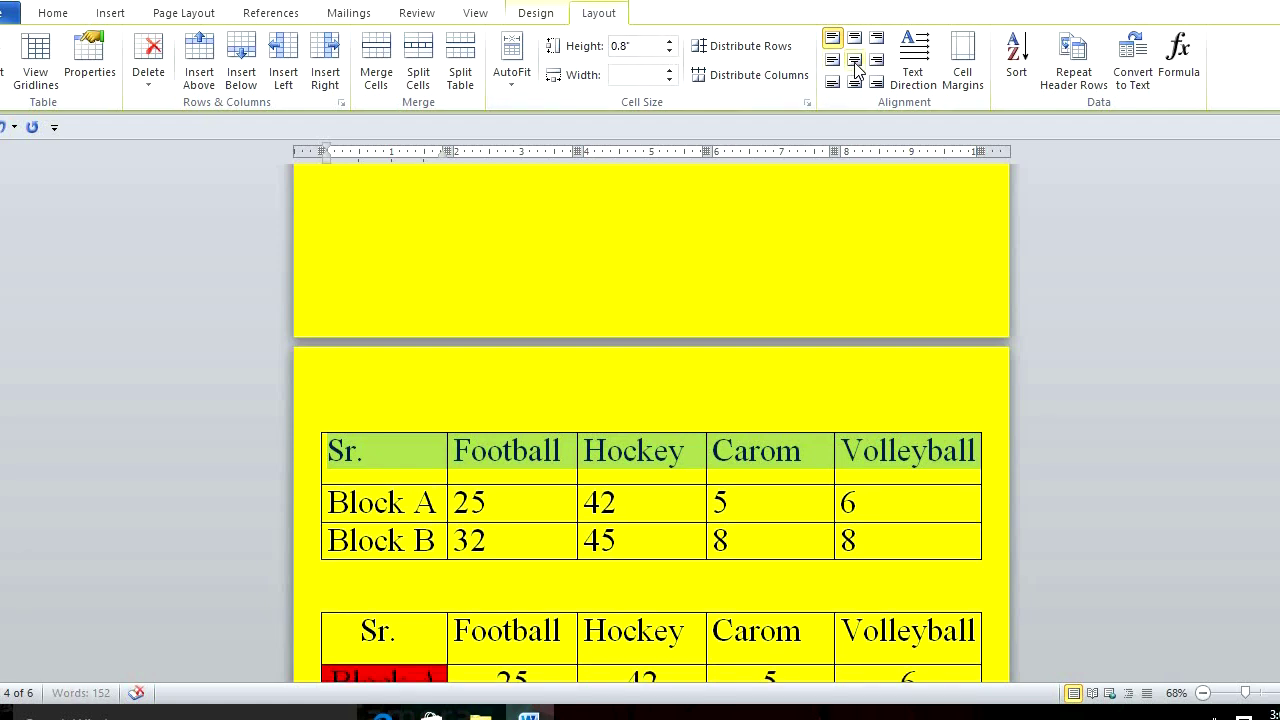
# Align the header text middle-centre in each cell after trying top and bottom alignment.
pyautogui.click(855, 62)
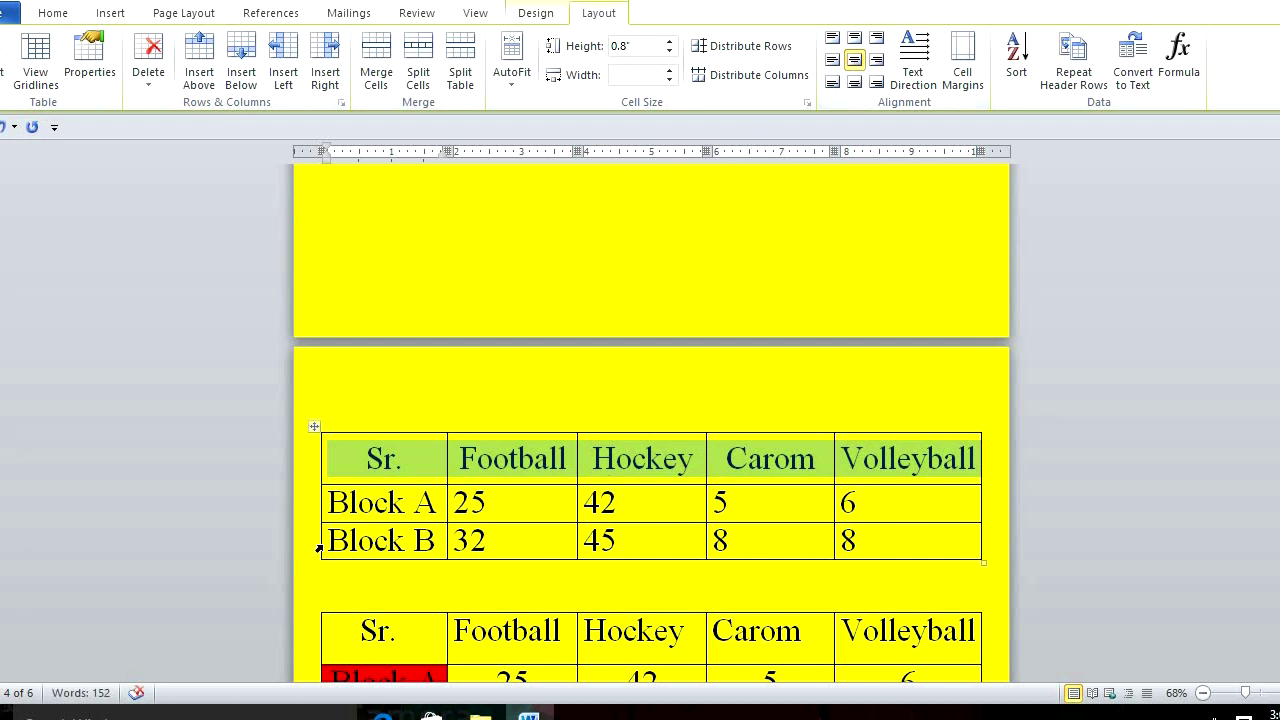
pyautogui.click(856, 40)
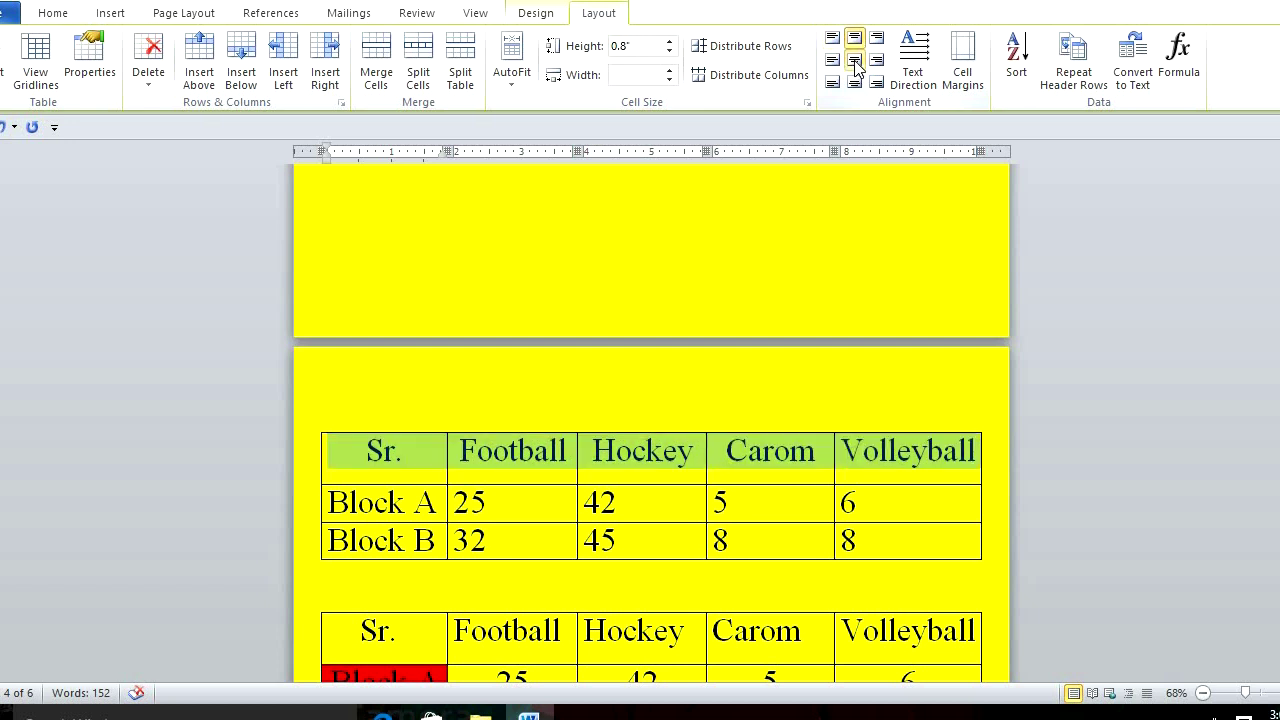
pyautogui.click(855, 60)
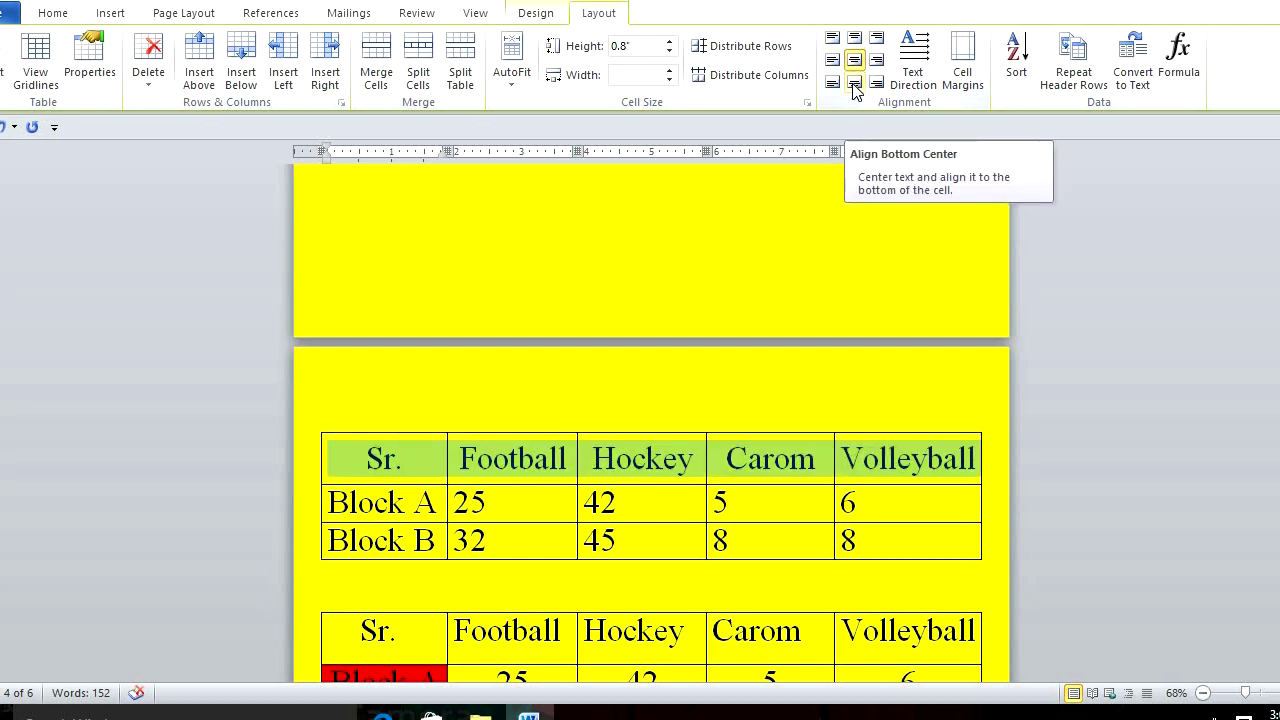
pyautogui.click(855, 84)
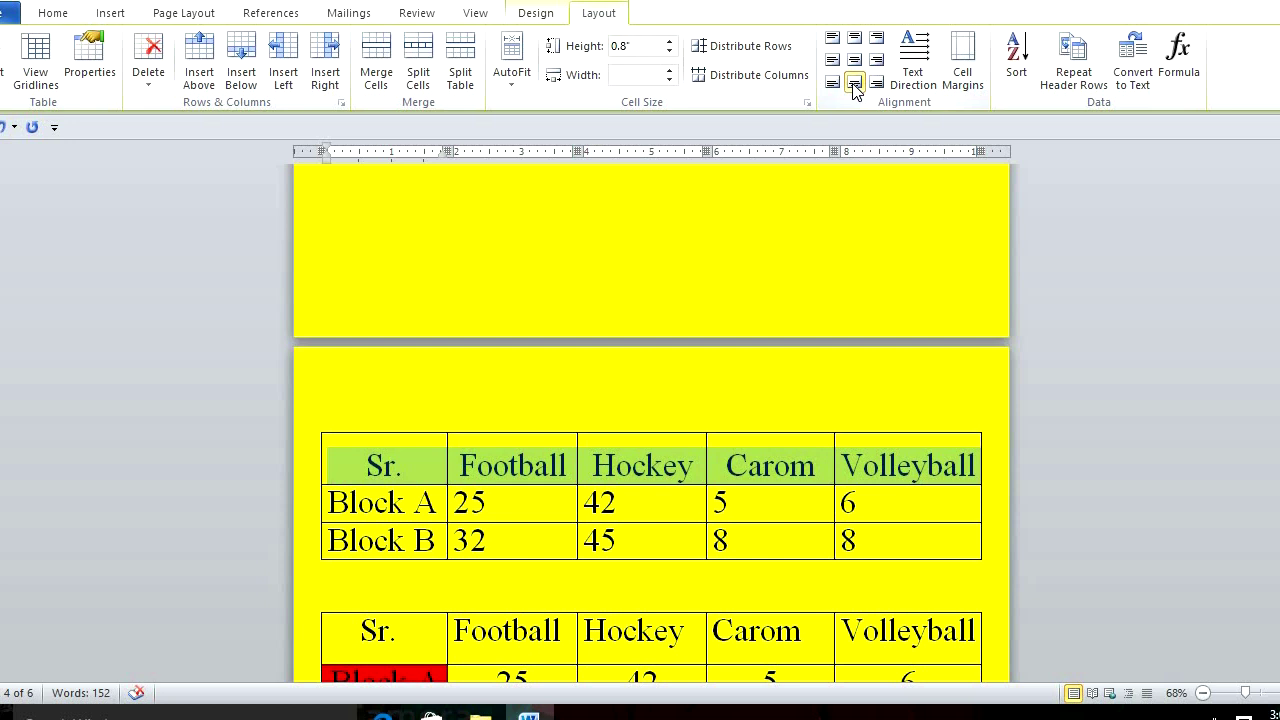
pyautogui.click(855, 60)
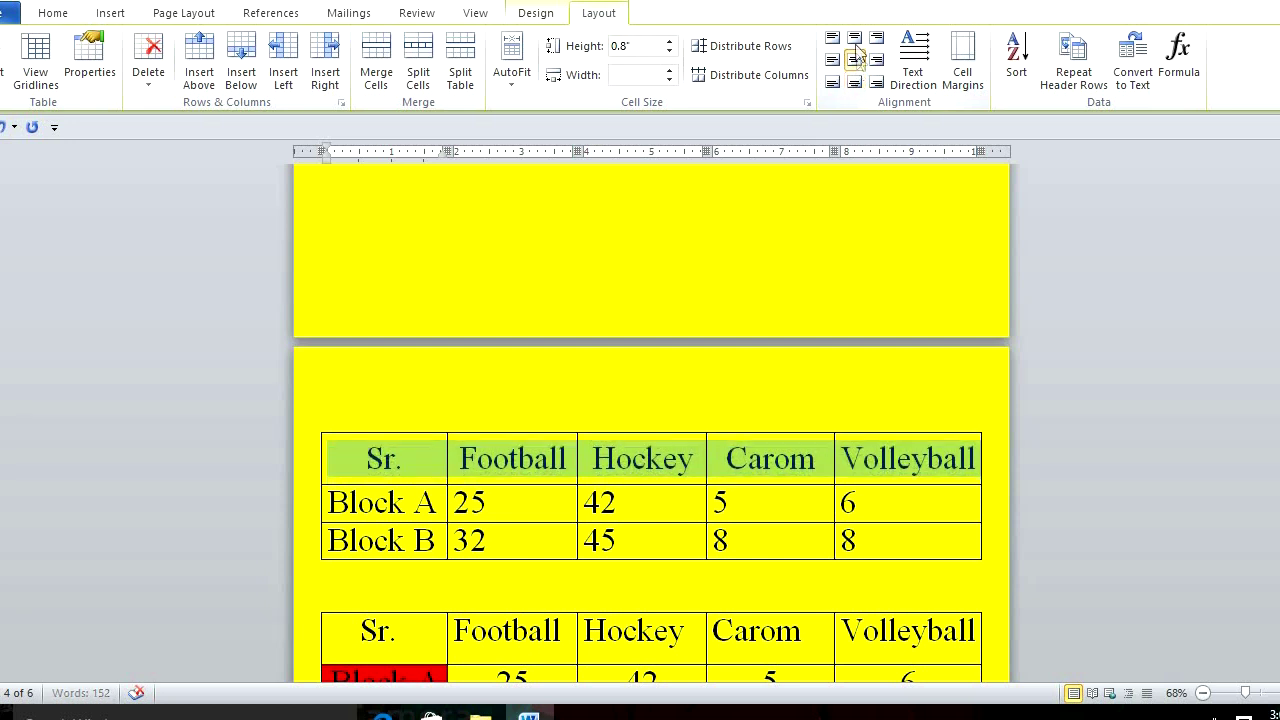
pyautogui.click(856, 40)
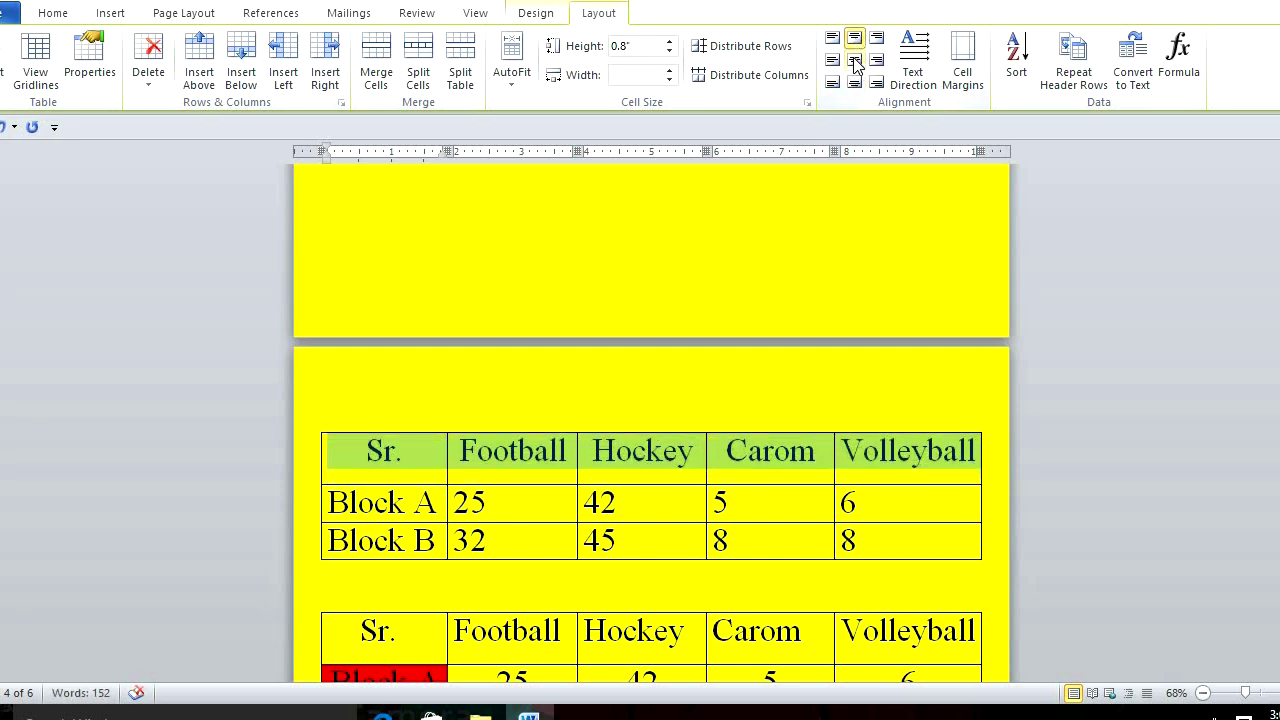
pyautogui.click(855, 60)
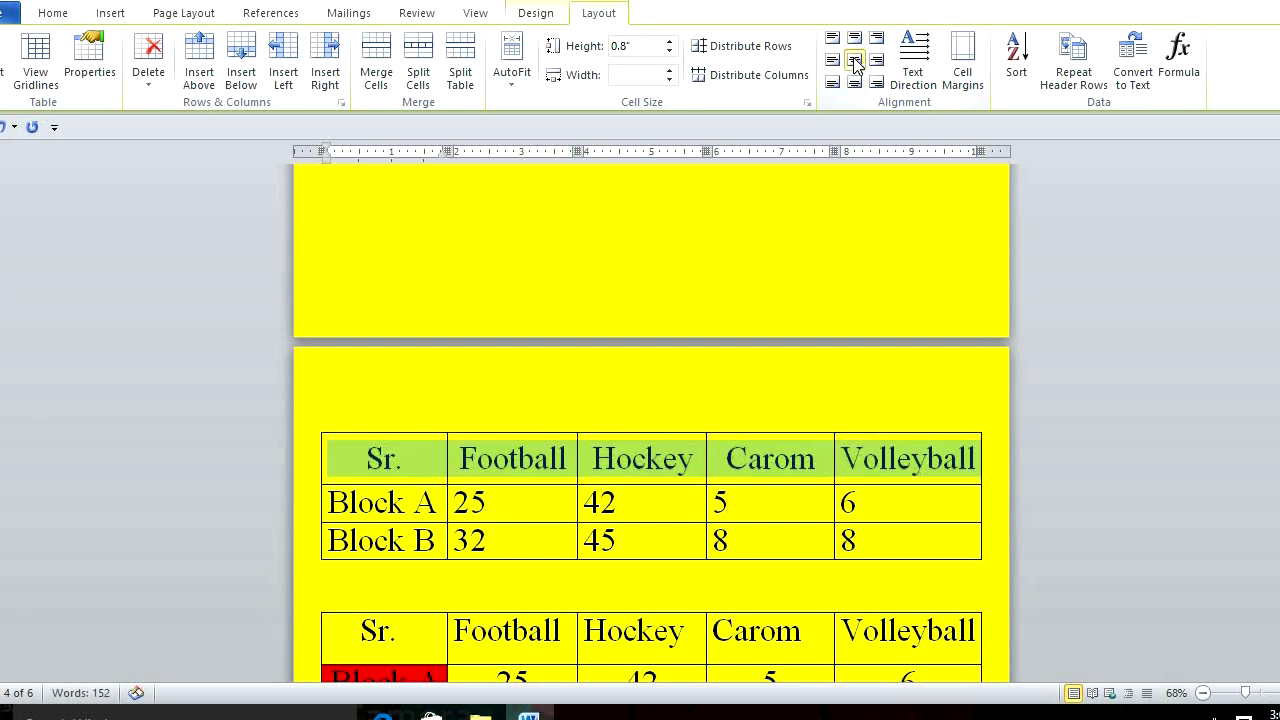
pyautogui.doubleClick(424, 510)
pyautogui.click(332, 503)
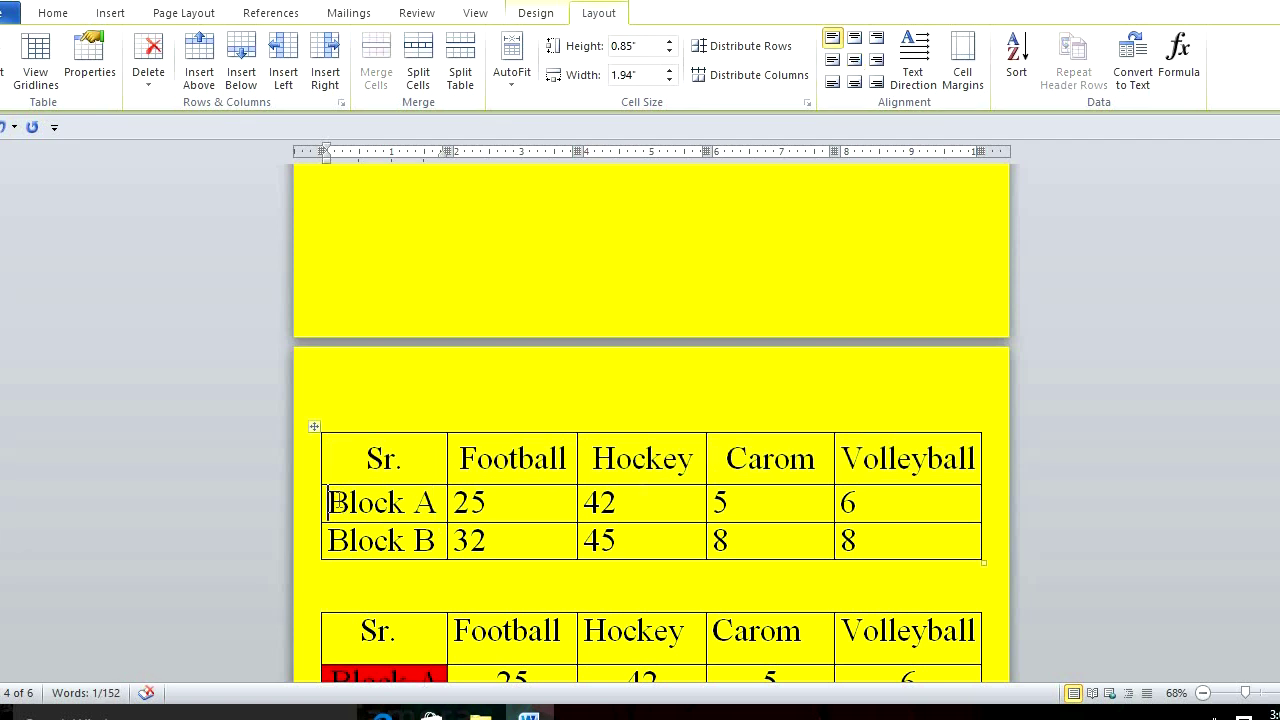
# Select the Block A and Block B cells and turn their text vertical.
pyautogui.moveTo(358, 503); pyautogui.dragTo(388, 503)
pyautogui.click(389, 503)
pyautogui.click(375, 503)
pyautogui.click(329, 503)
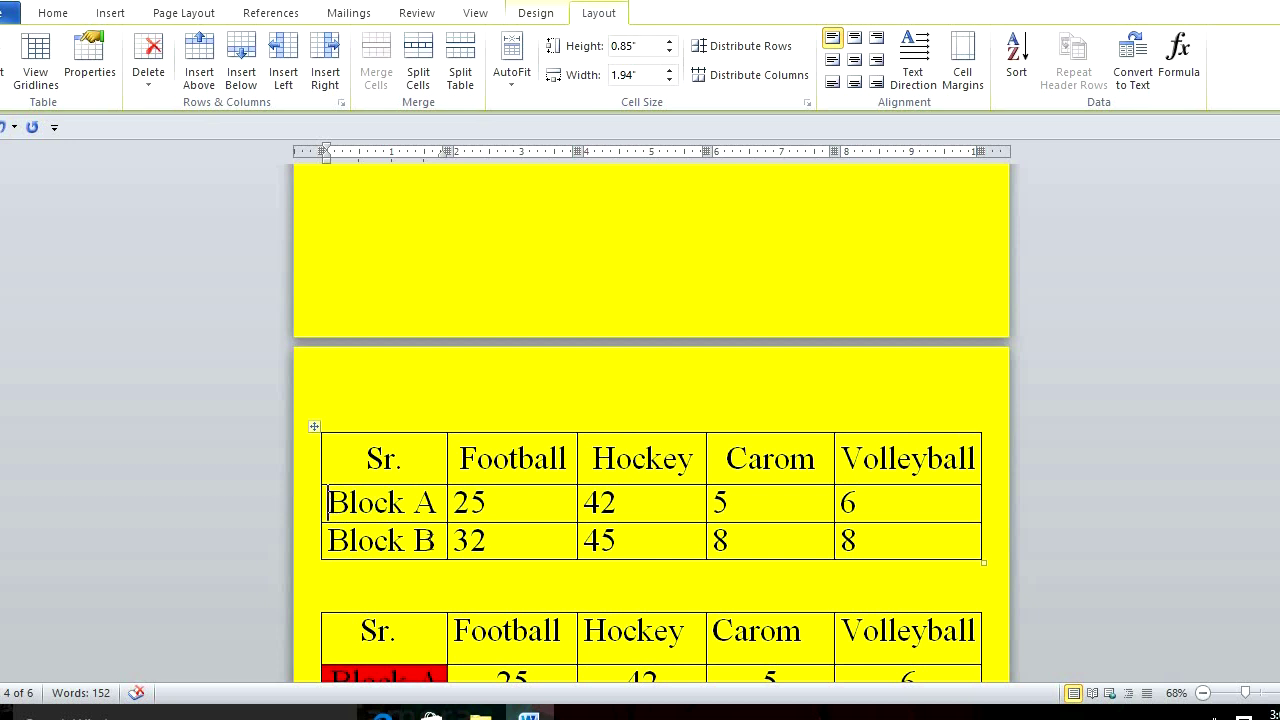
pyautogui.keyDown('shift'); pyautogui.click(439, 548); pyautogui.keyUp('shift')
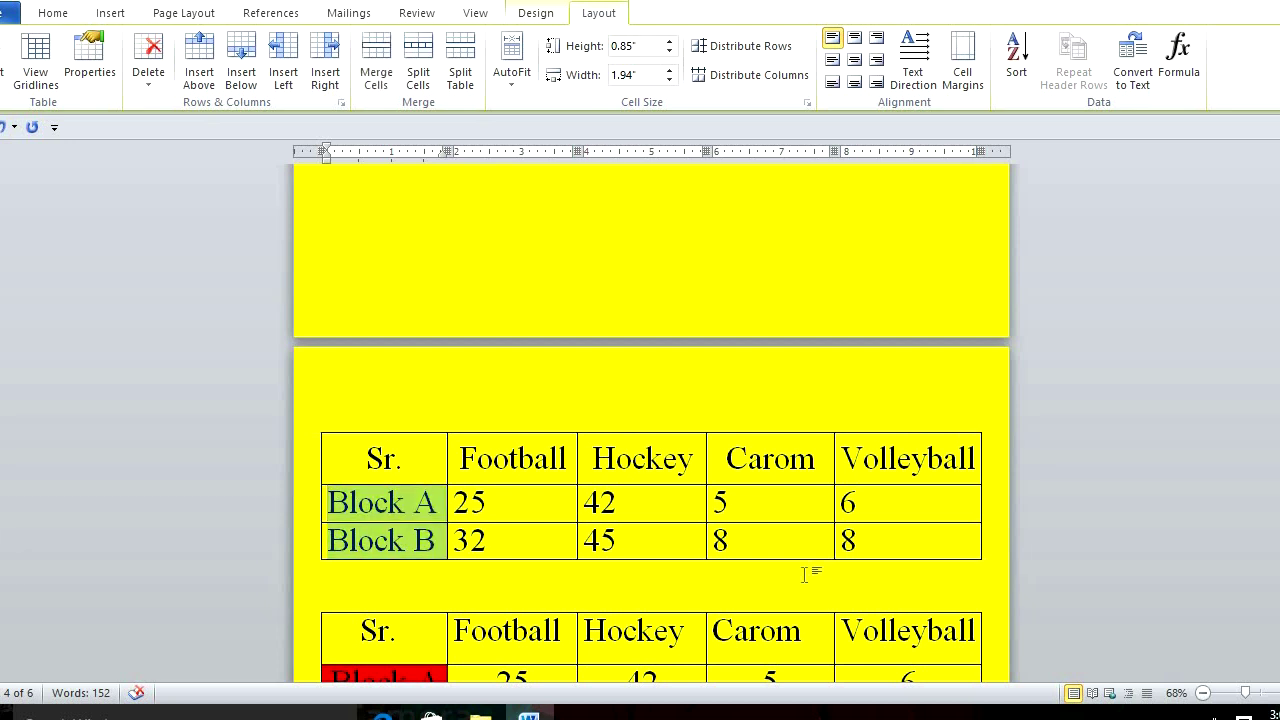
pyautogui.click(918, 84)
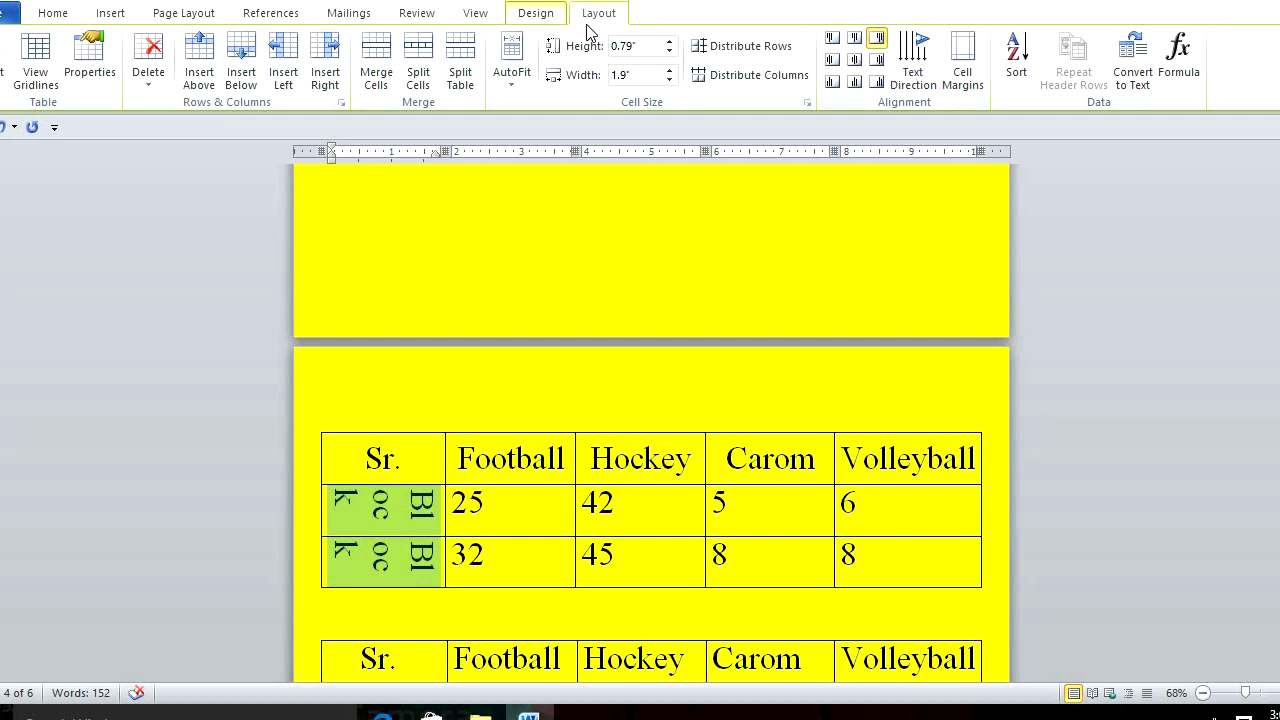
# Raise the Block rows' height to 1.4" so the labels fit.
pyautogui.click(670, 43)
pyautogui.click(670, 43)
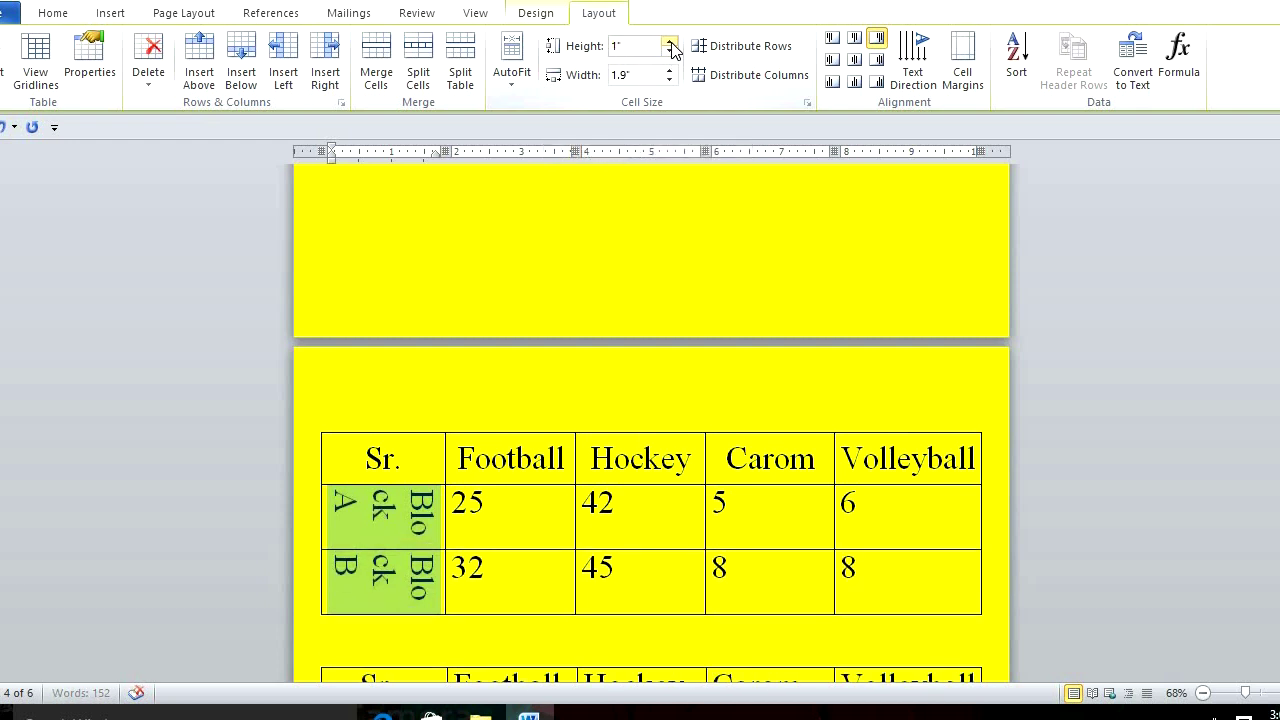
pyautogui.click(670, 43)
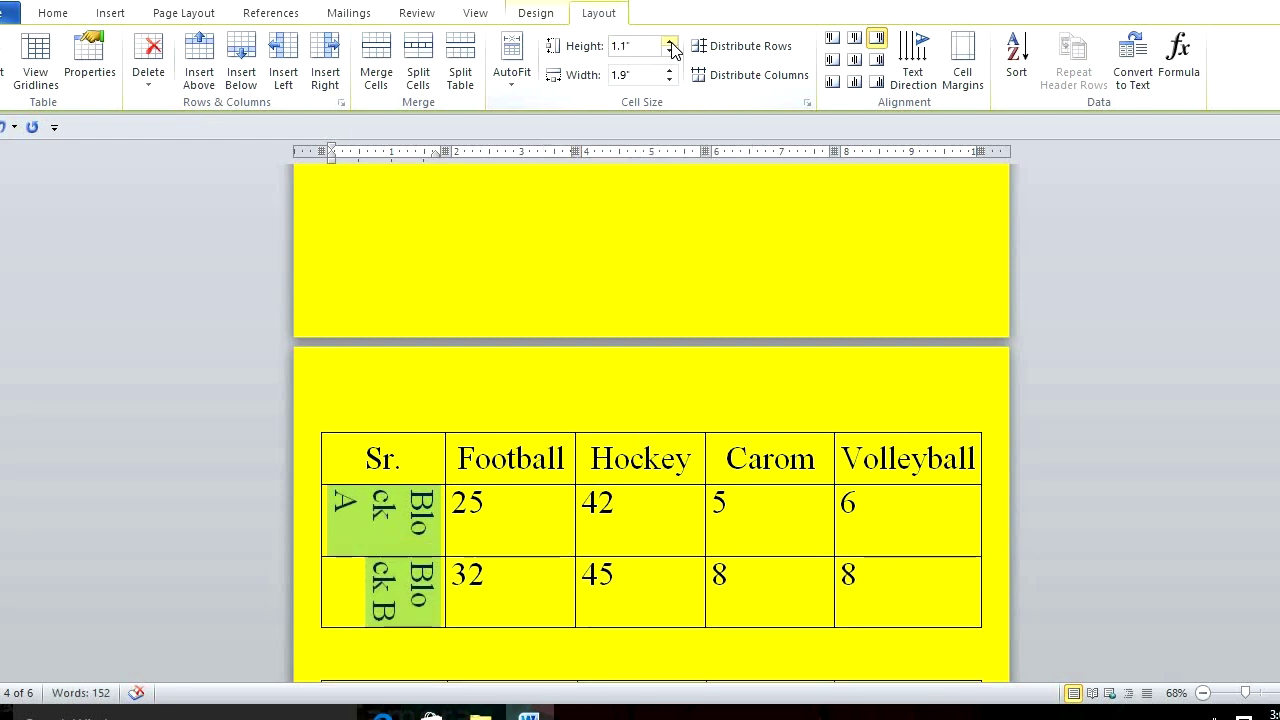
pyautogui.click(670, 43)
pyautogui.click(670, 43)
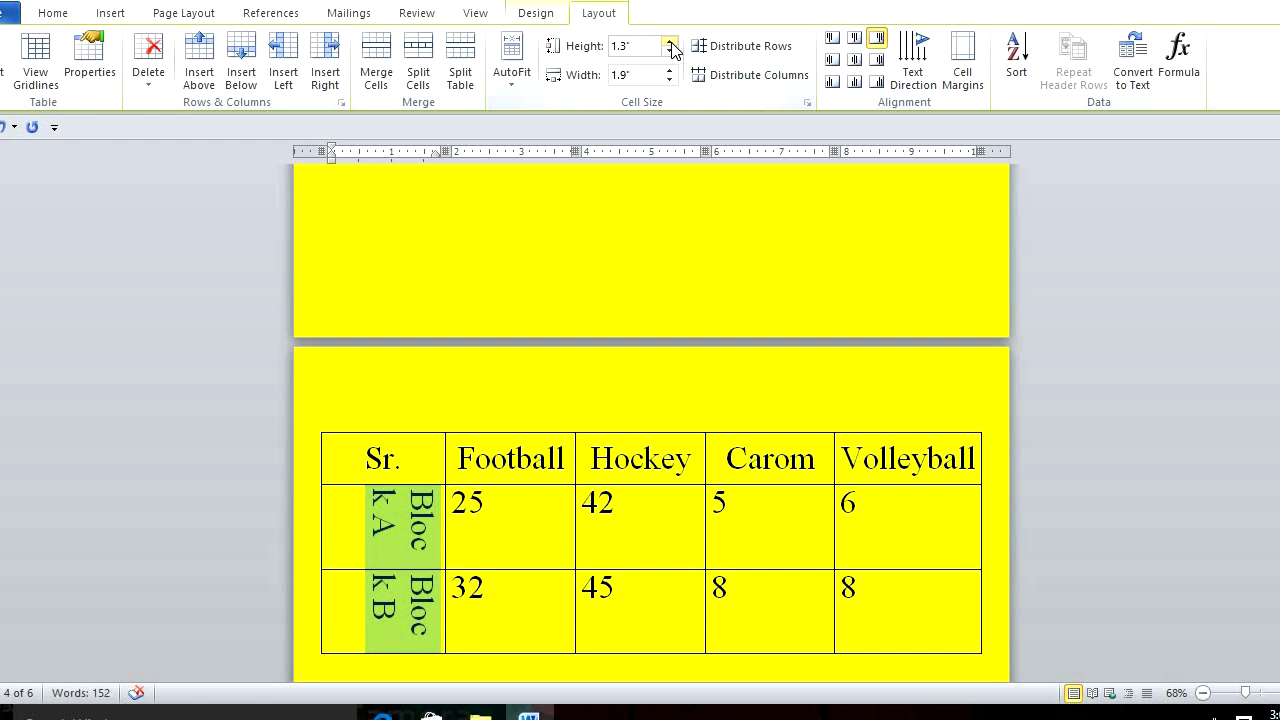
pyautogui.click(670, 43)
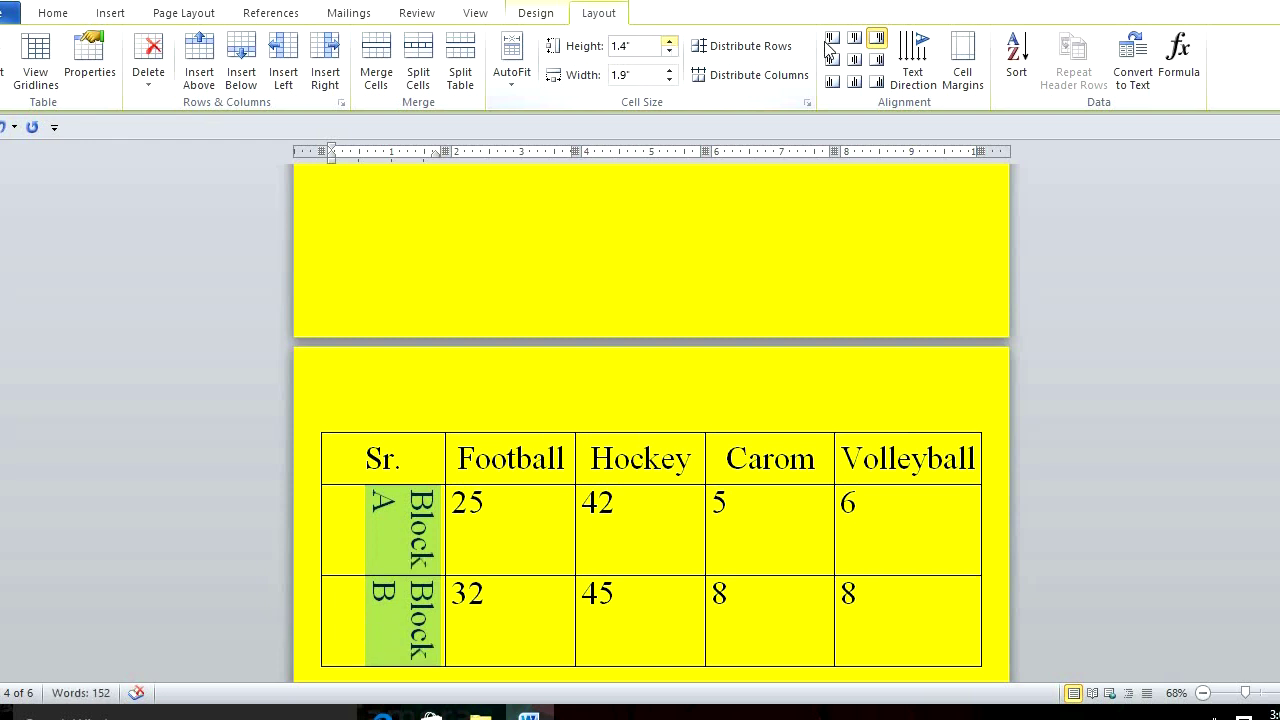
# Make the Block labels read bottom to top, centred in their cells.
pyautogui.click(903, 55)
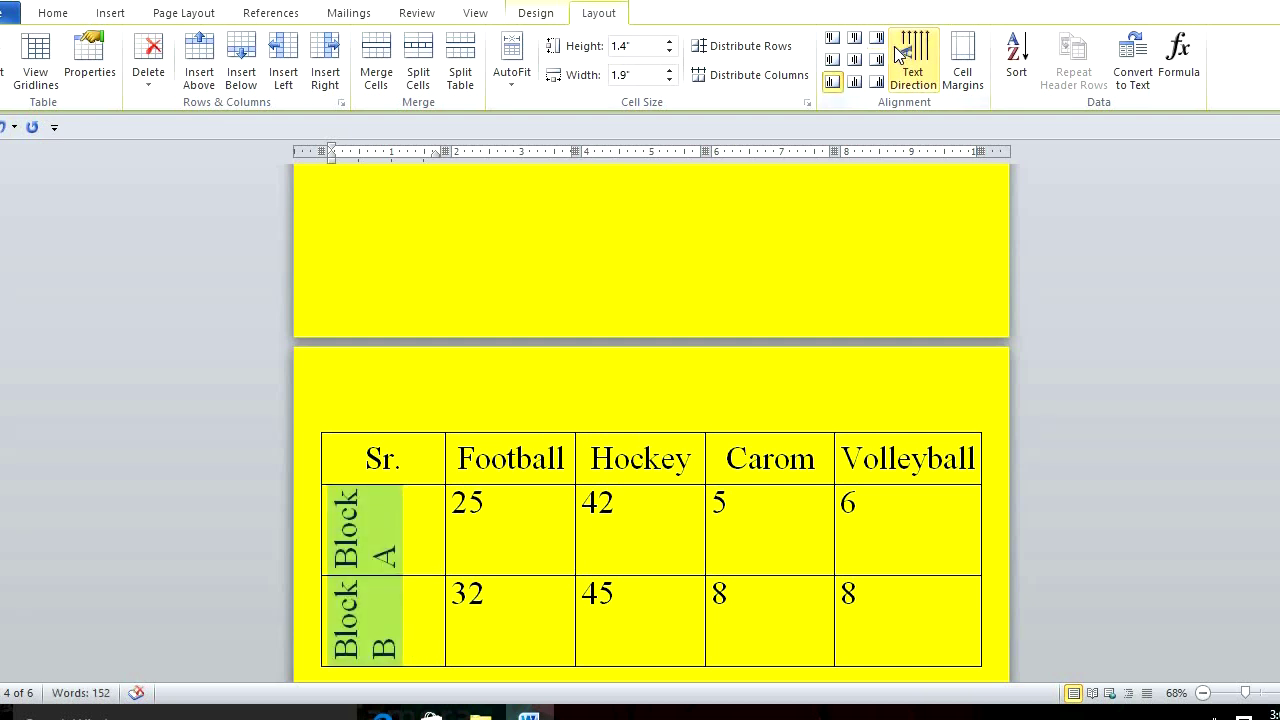
pyautogui.click(854, 60)
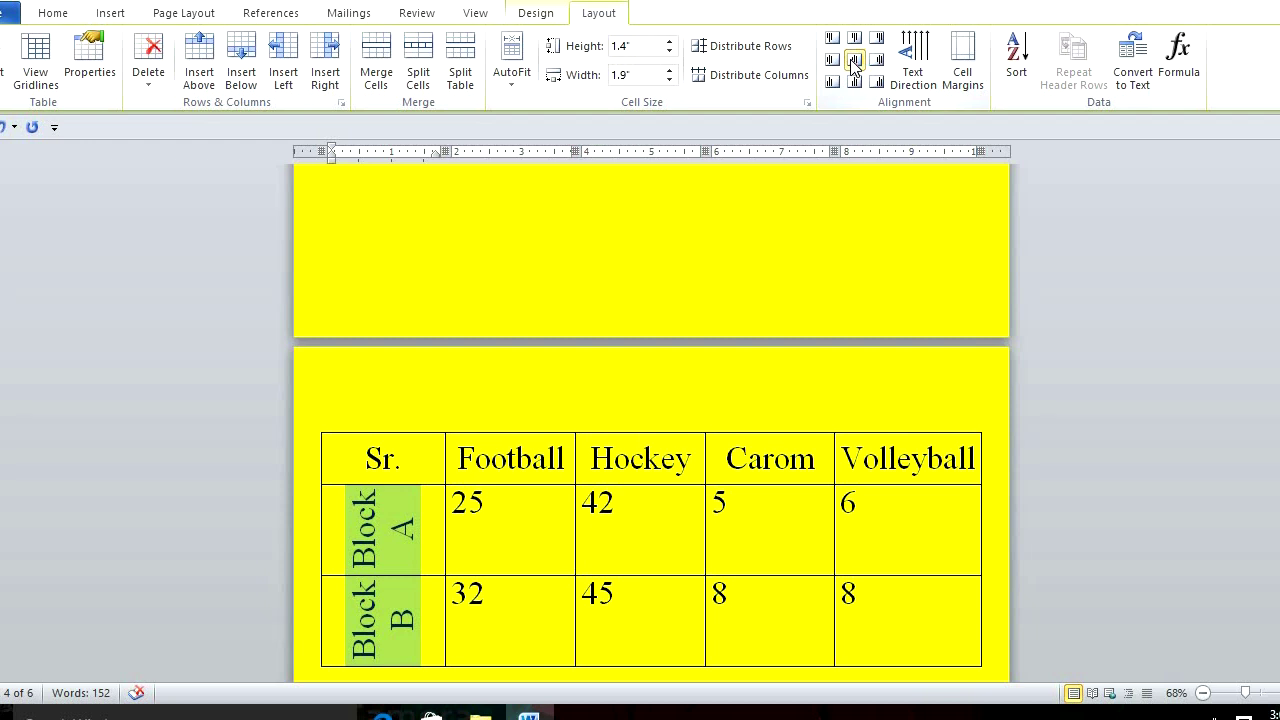
pyautogui.click(550, 20)
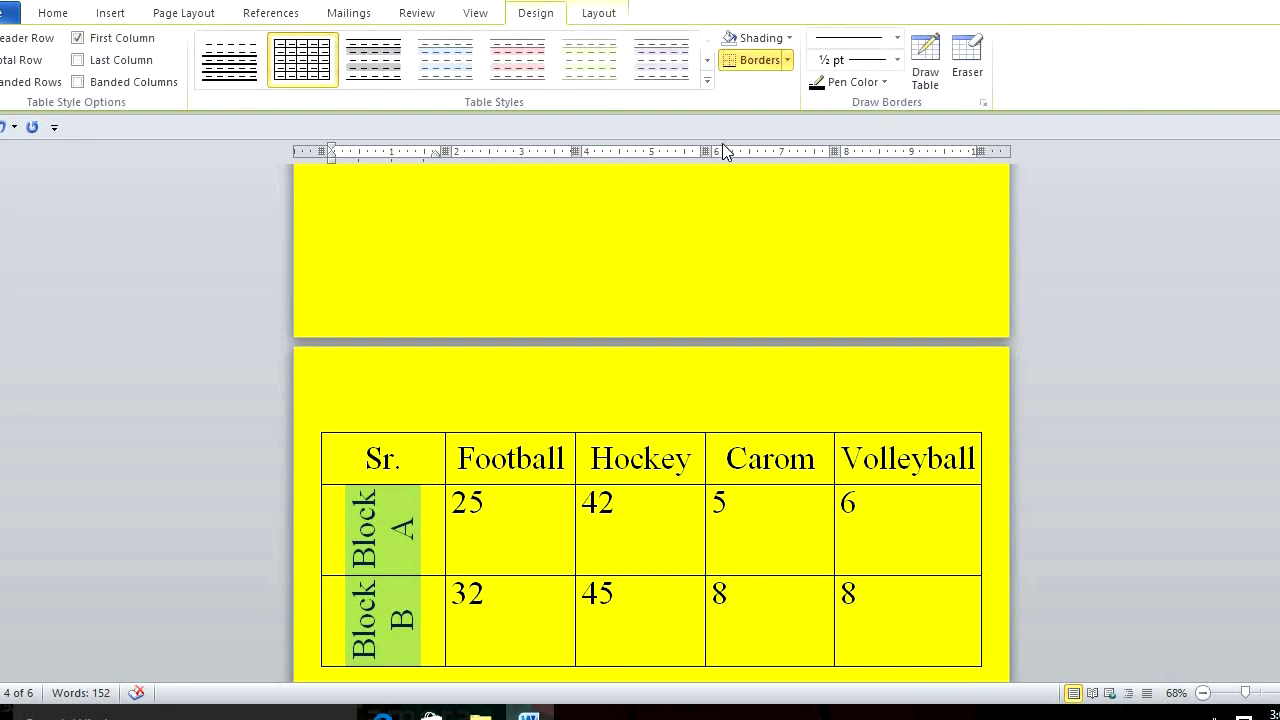
# Give the Block A and Block B cells red shading, then select both labels.
pyautogui.click(789, 38)
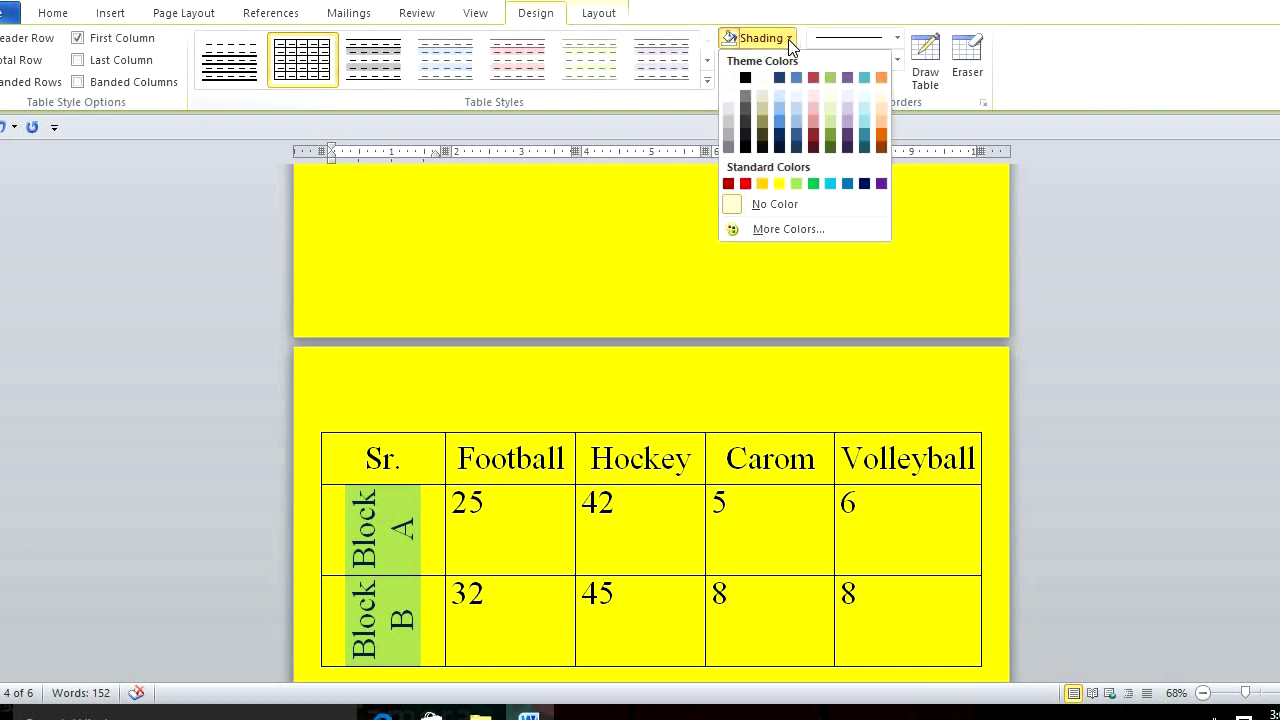
pyautogui.click(746, 184)
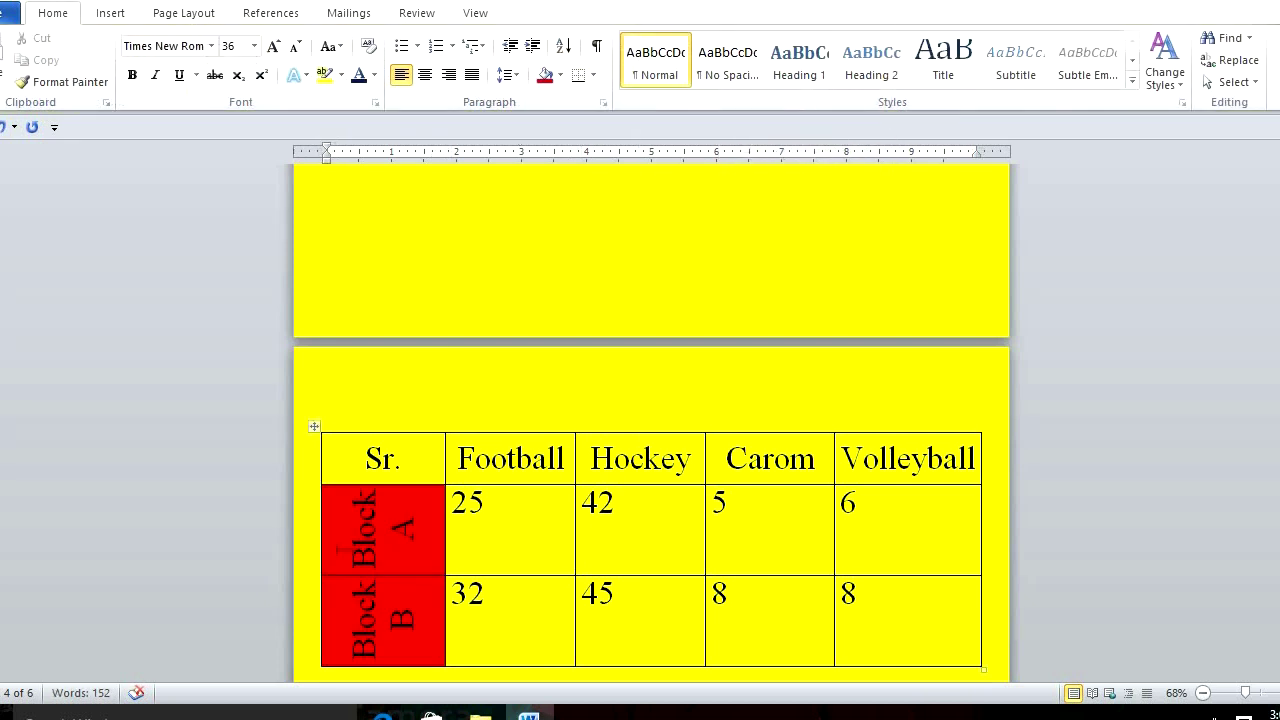
pyautogui.click(341, 487)
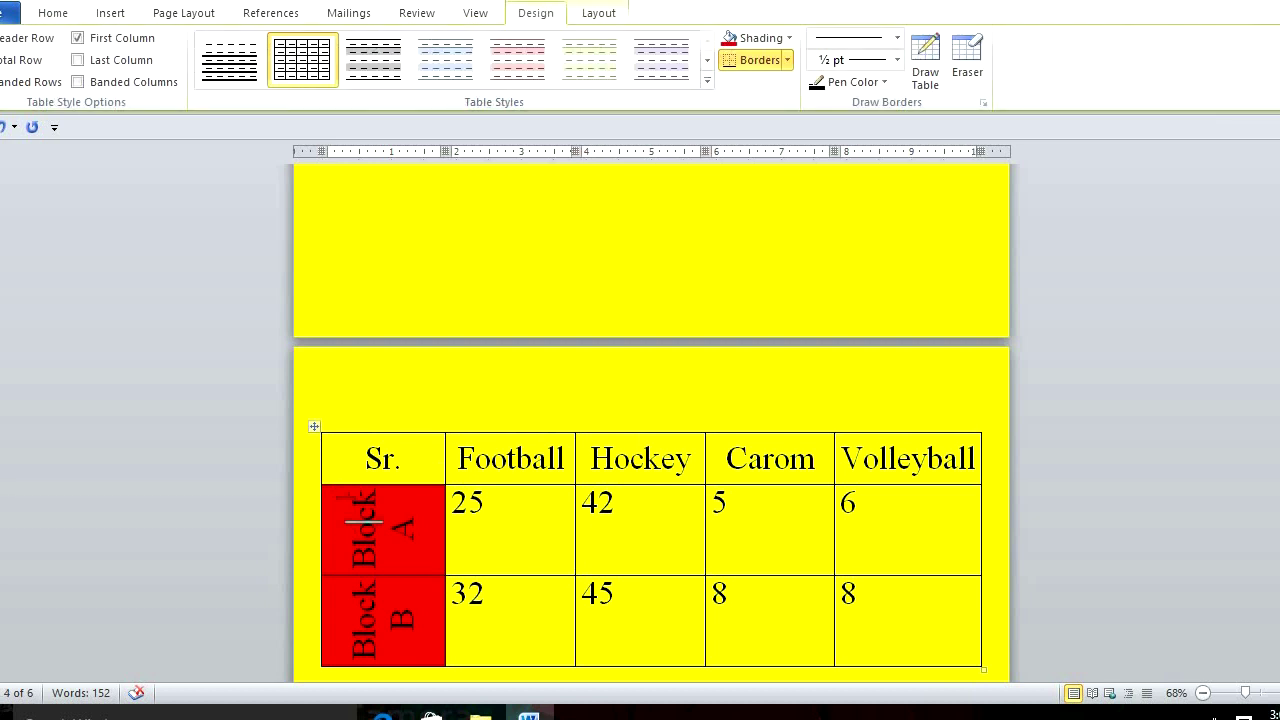
pyautogui.moveTo(369, 514); pyautogui.dragTo(389, 577)
pyautogui.click(399, 577)
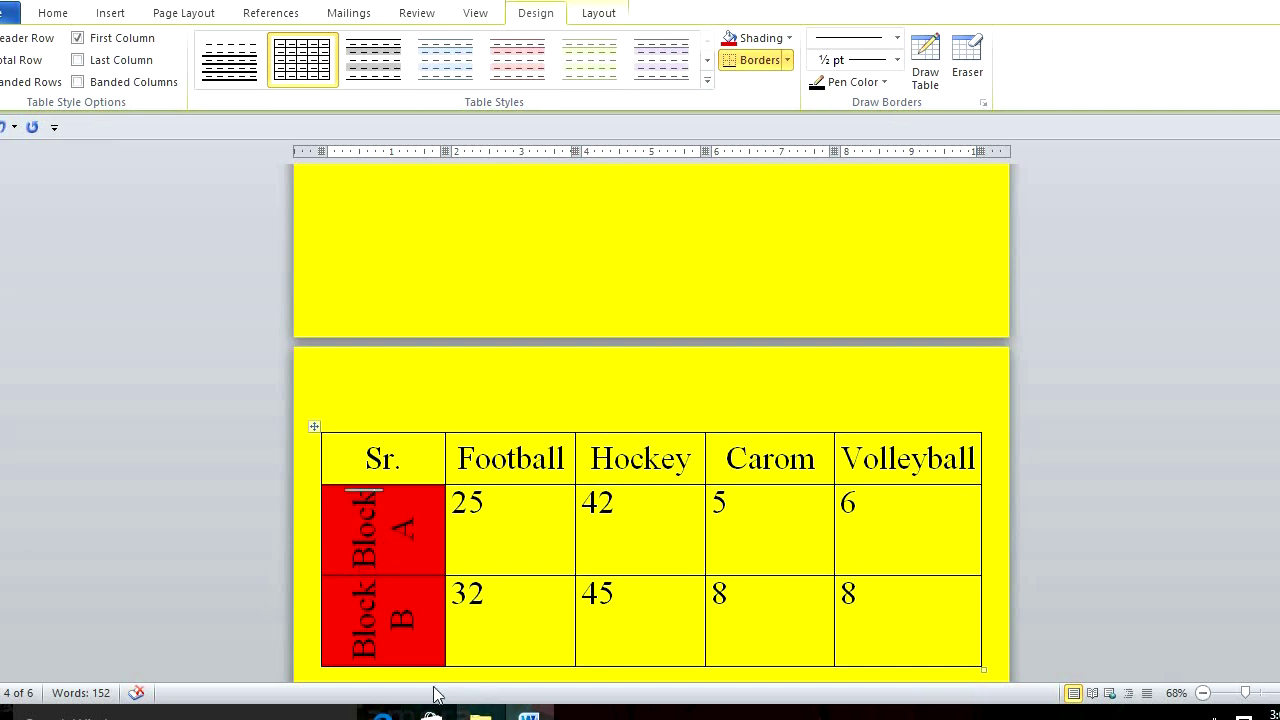
pyautogui.keyDown('shift'); pyautogui.click(412, 662); pyautogui.keyUp('shift')
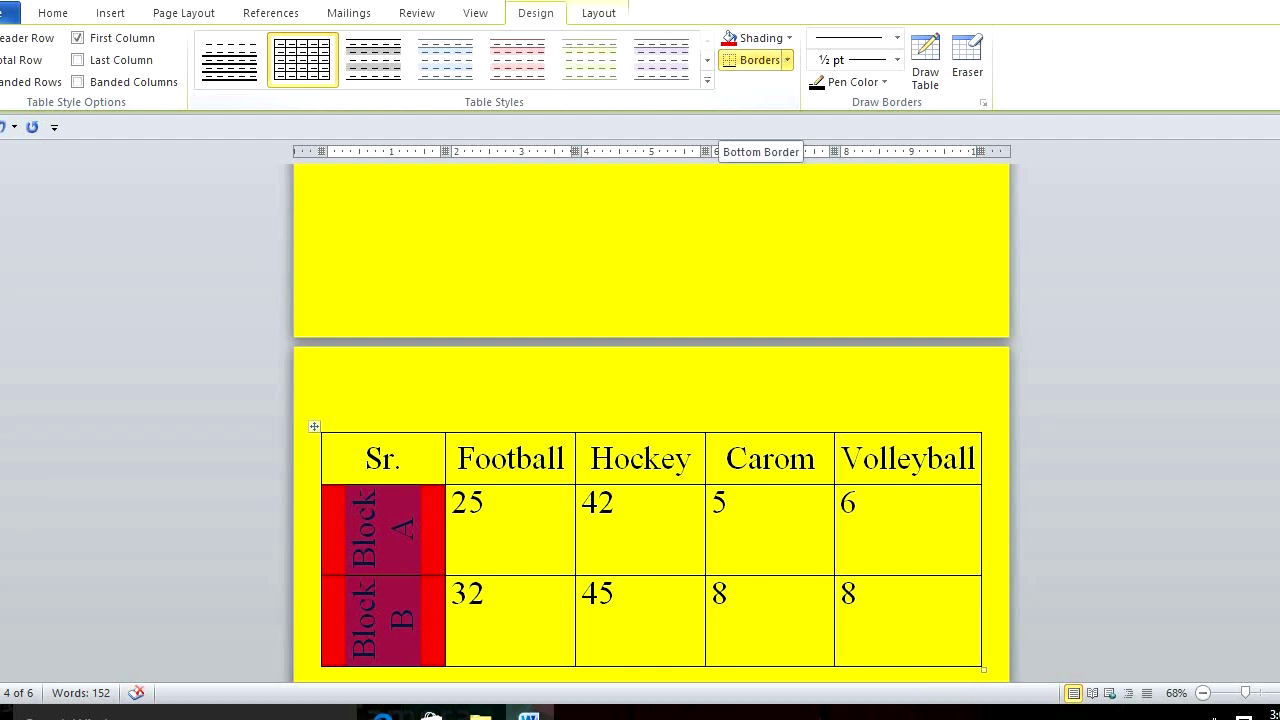
pyautogui.click(56, 14)
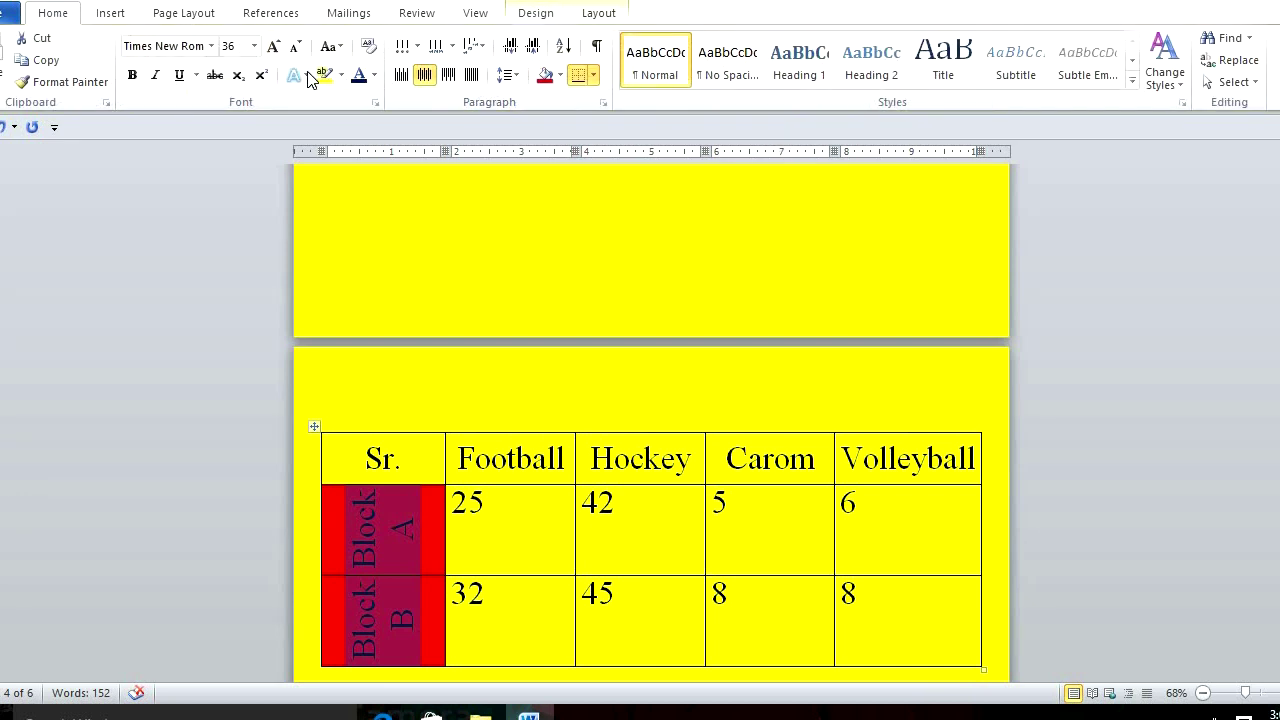
# Make the Block A/B labels yellow, then colour the Sr.–Volleyball header text dark orange-brown.
pyautogui.click(376, 78)
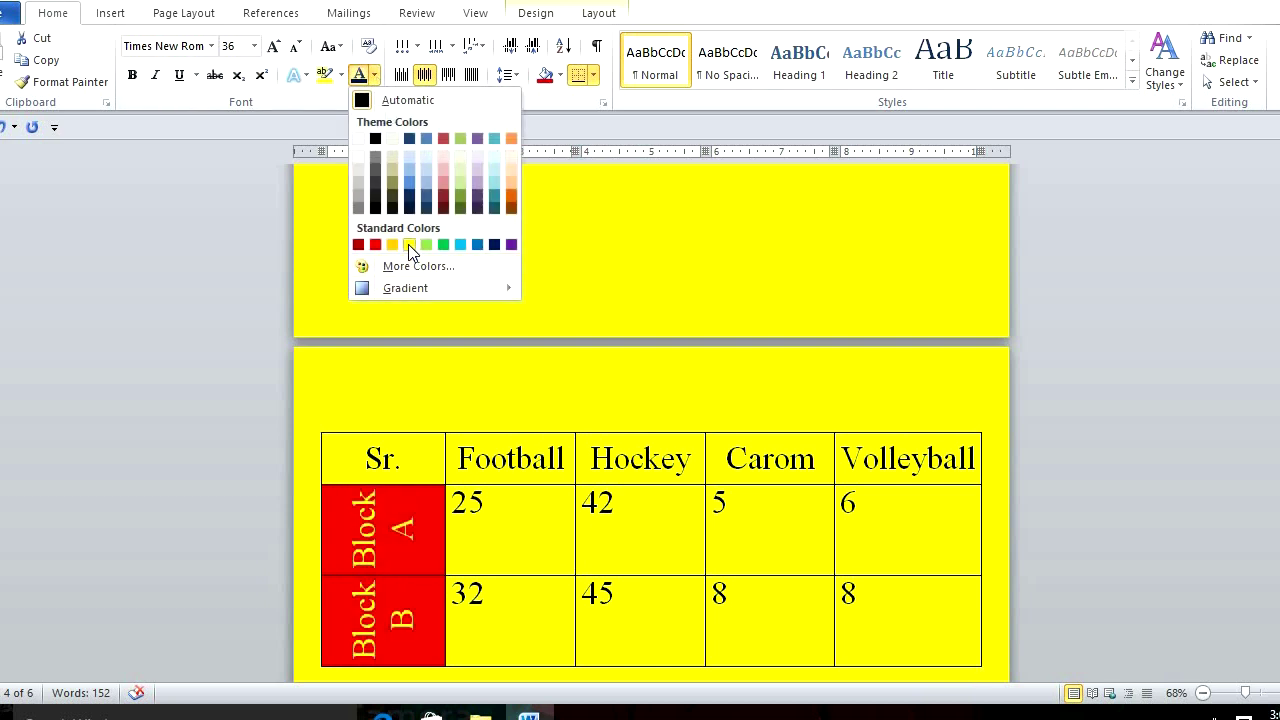
pyautogui.click(498, 302)
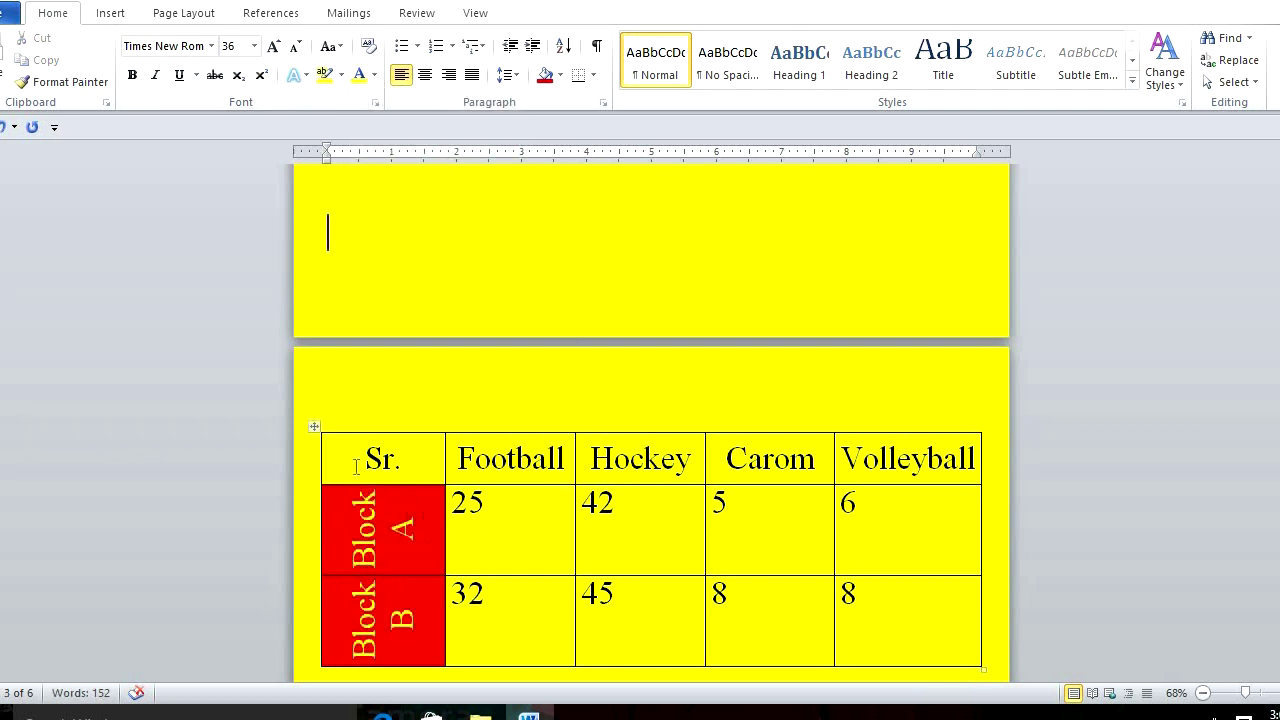
pyautogui.click(428, 465)
pyautogui.click(446, 467)
pyautogui.doubleClick(380, 460)
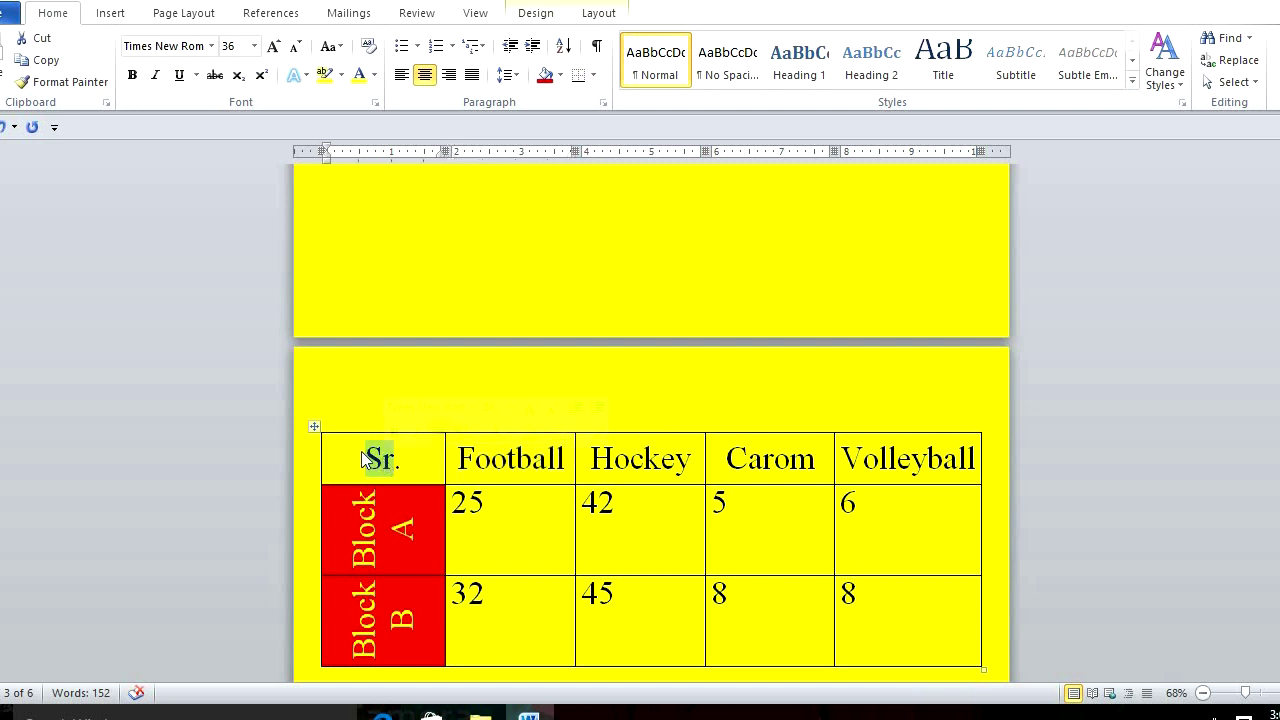
pyautogui.hotkey('shift', 'Right')
pyautogui.hotkey('shift', 'Right')
pyautogui.hotkey('shift', 'Right')
pyautogui.hotkey('shift', 'Right')
pyautogui.hotkey('shift', 'Right')
pyautogui.hotkey('shift', 'Right')
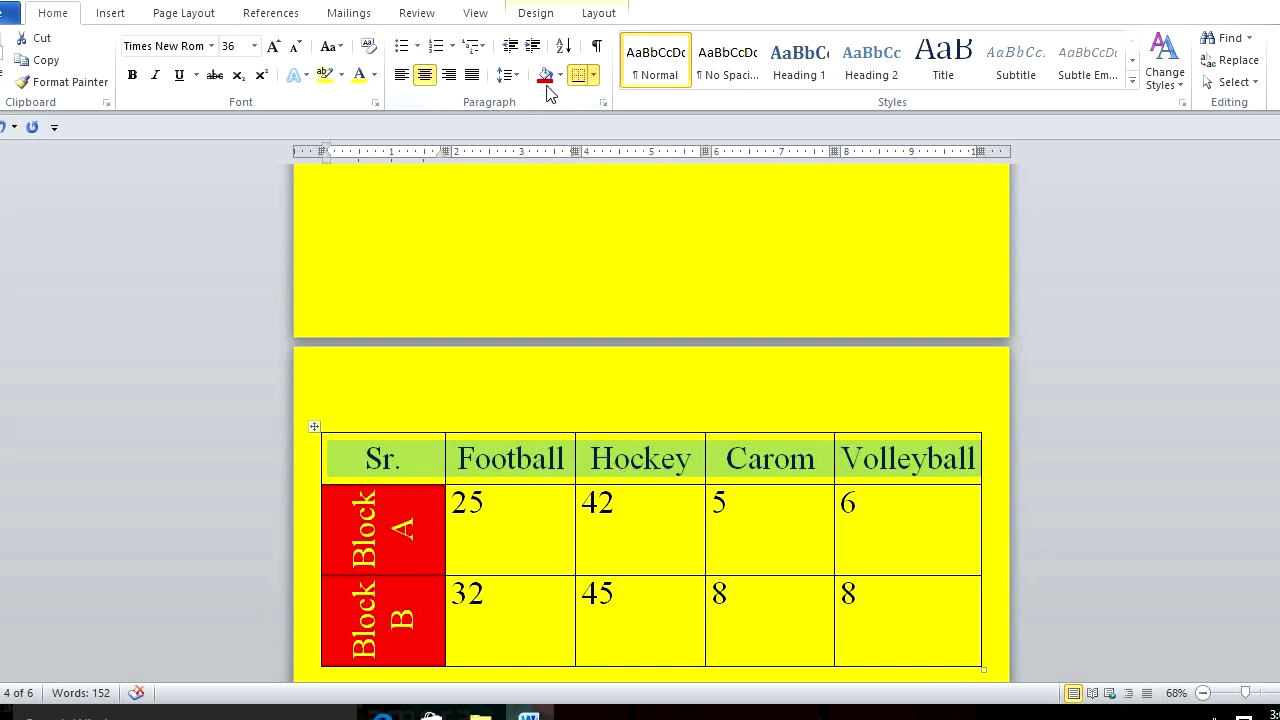
pyautogui.click(373, 76)
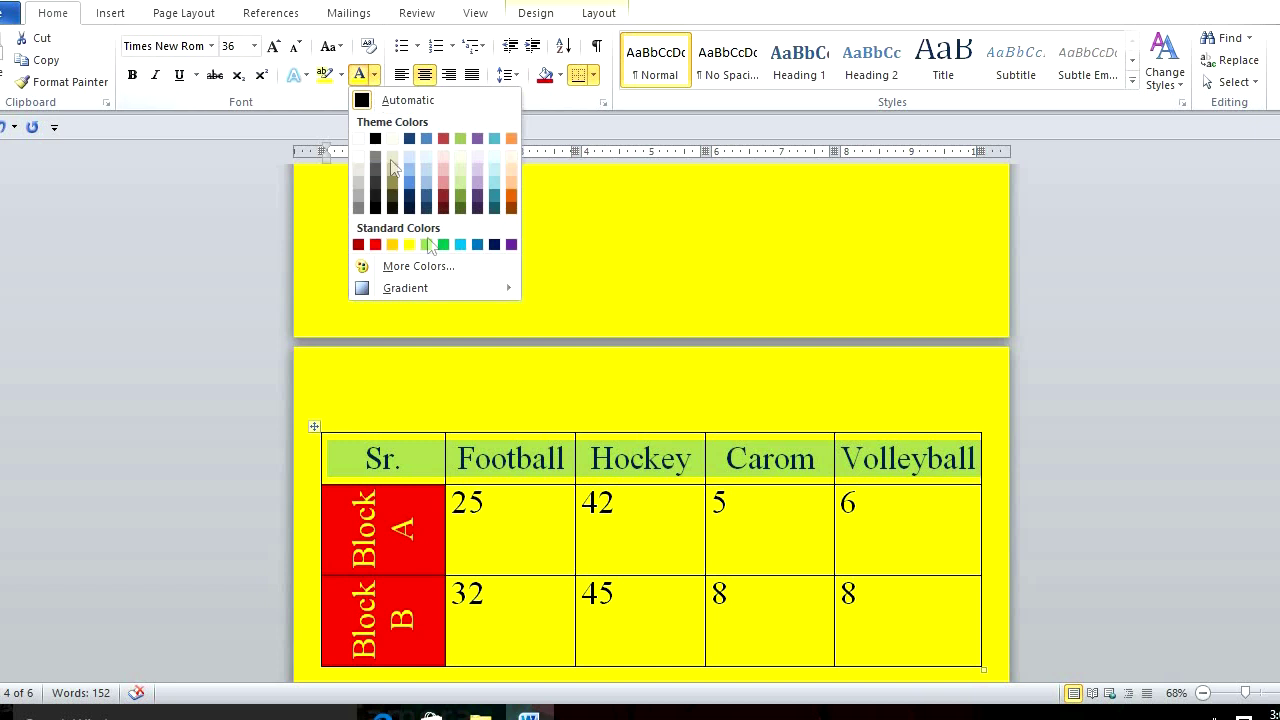
pyautogui.click(512, 211)
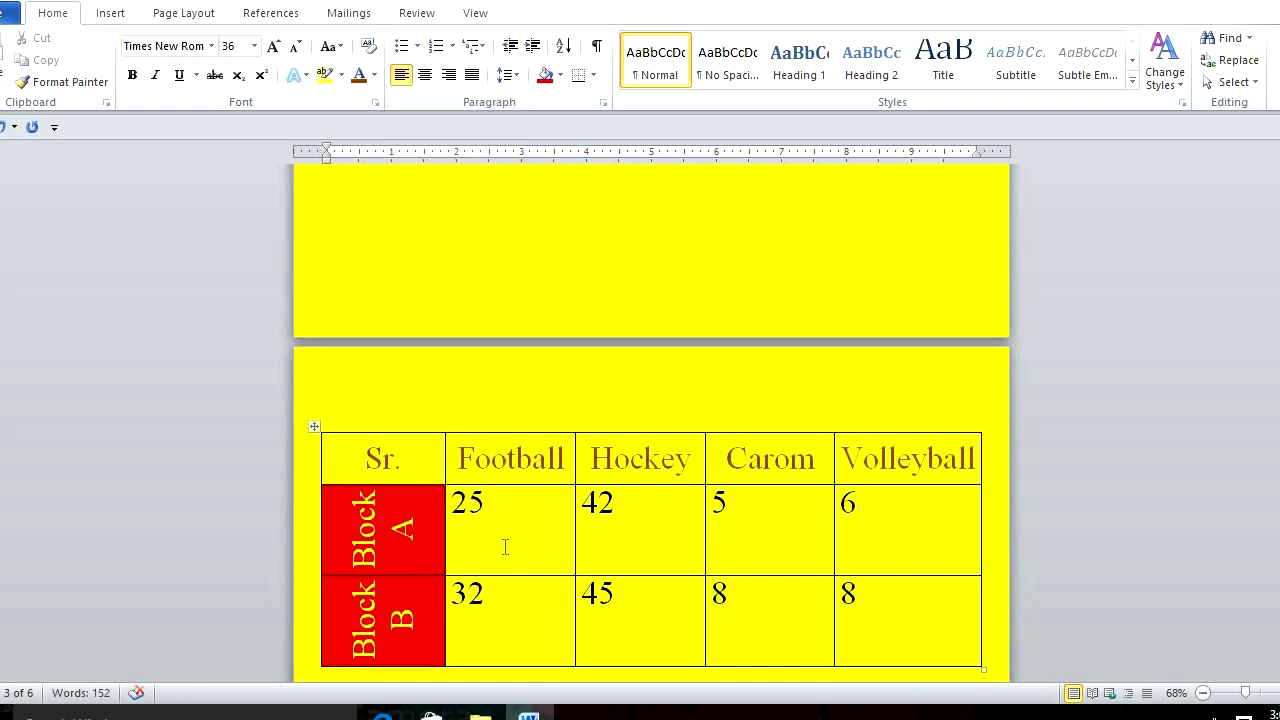
pyautogui.scroll(-1, 522, 459)
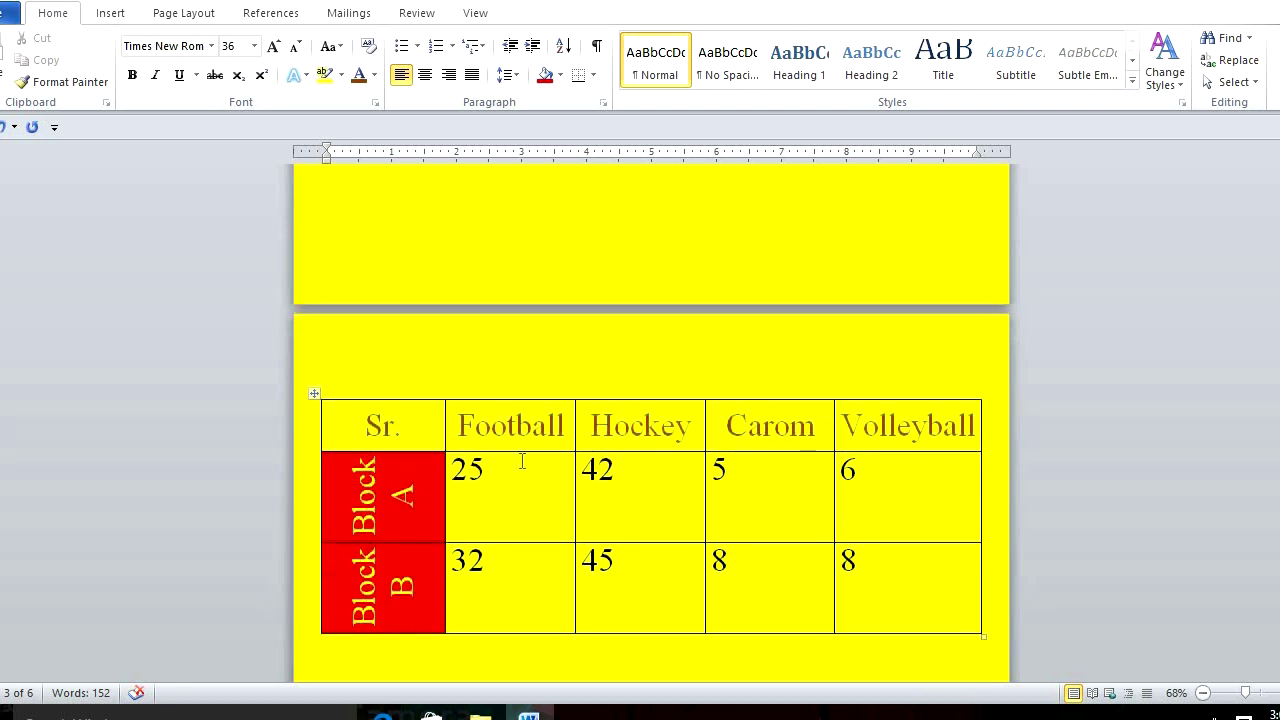
pyautogui.click(314, 394)
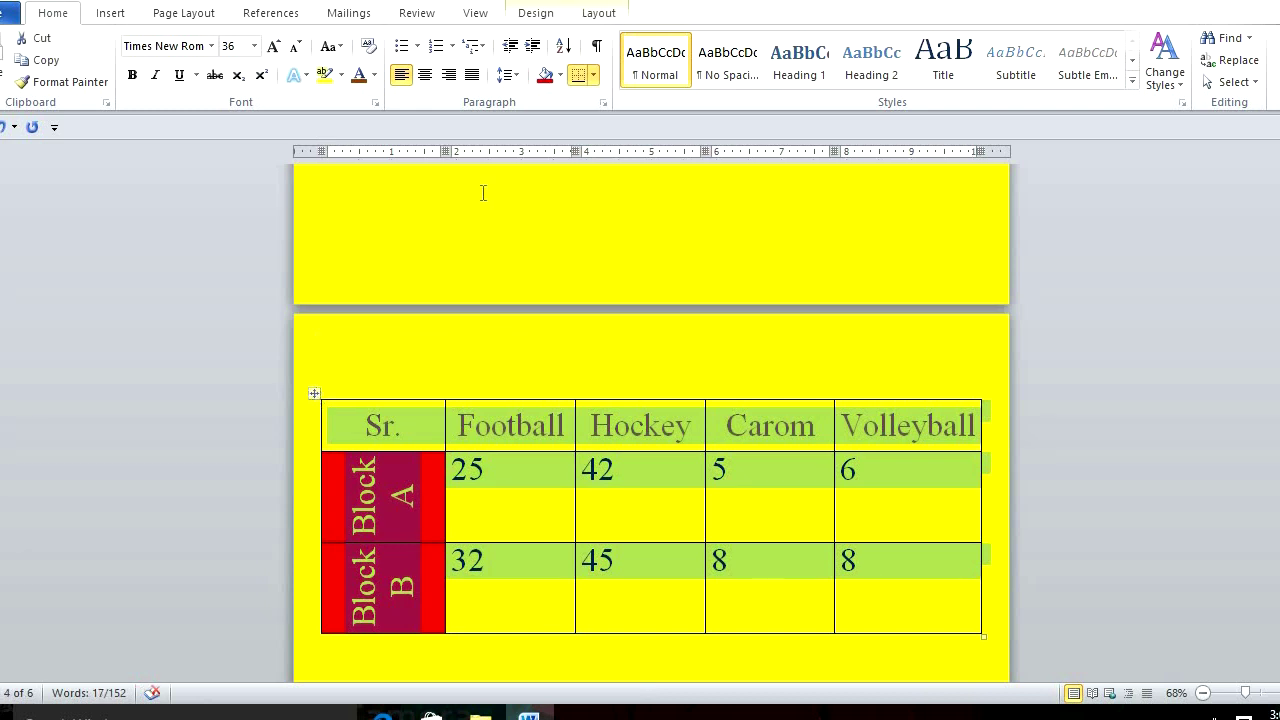
pyautogui.click(583, 20)
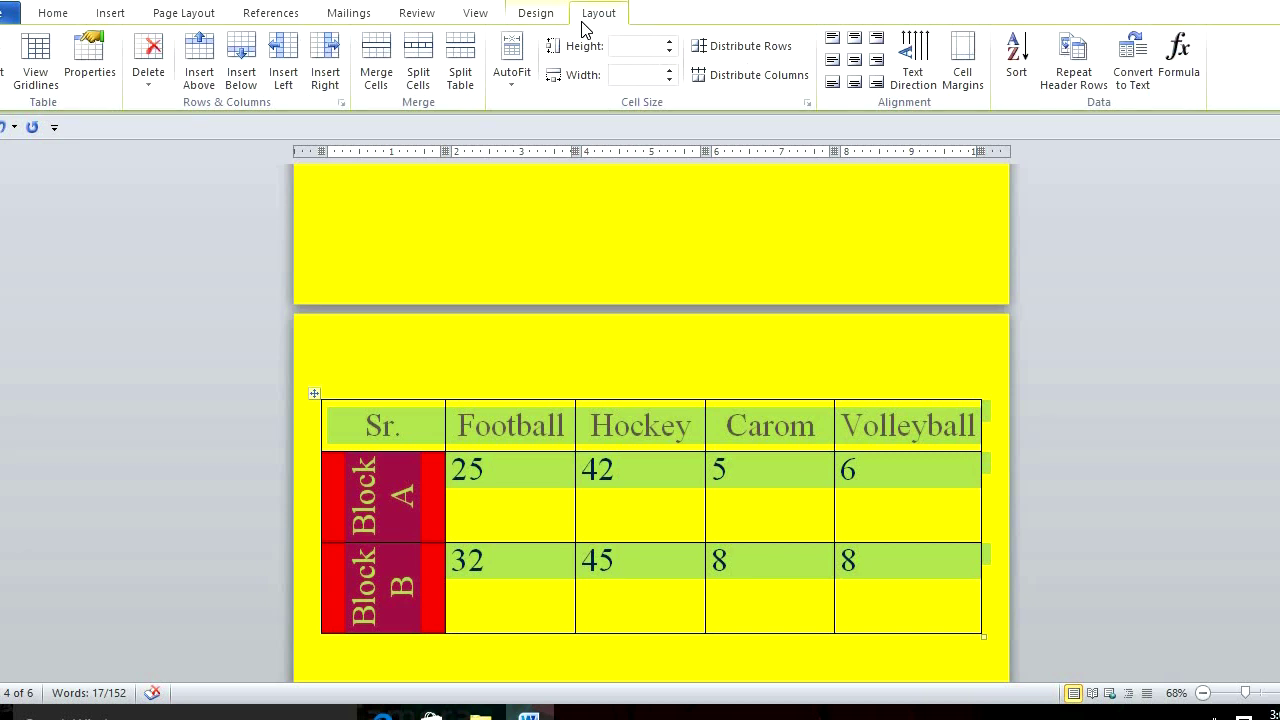
pyautogui.click(1137, 69)
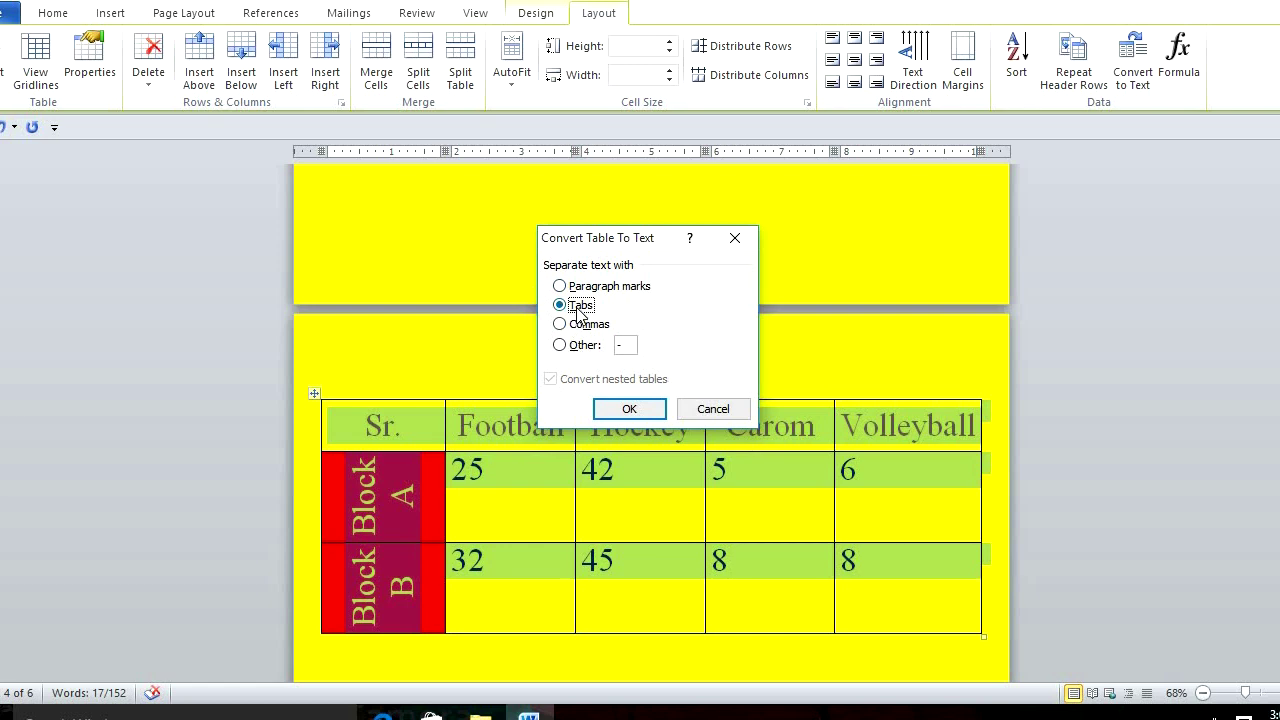
pyautogui.click(628, 410)
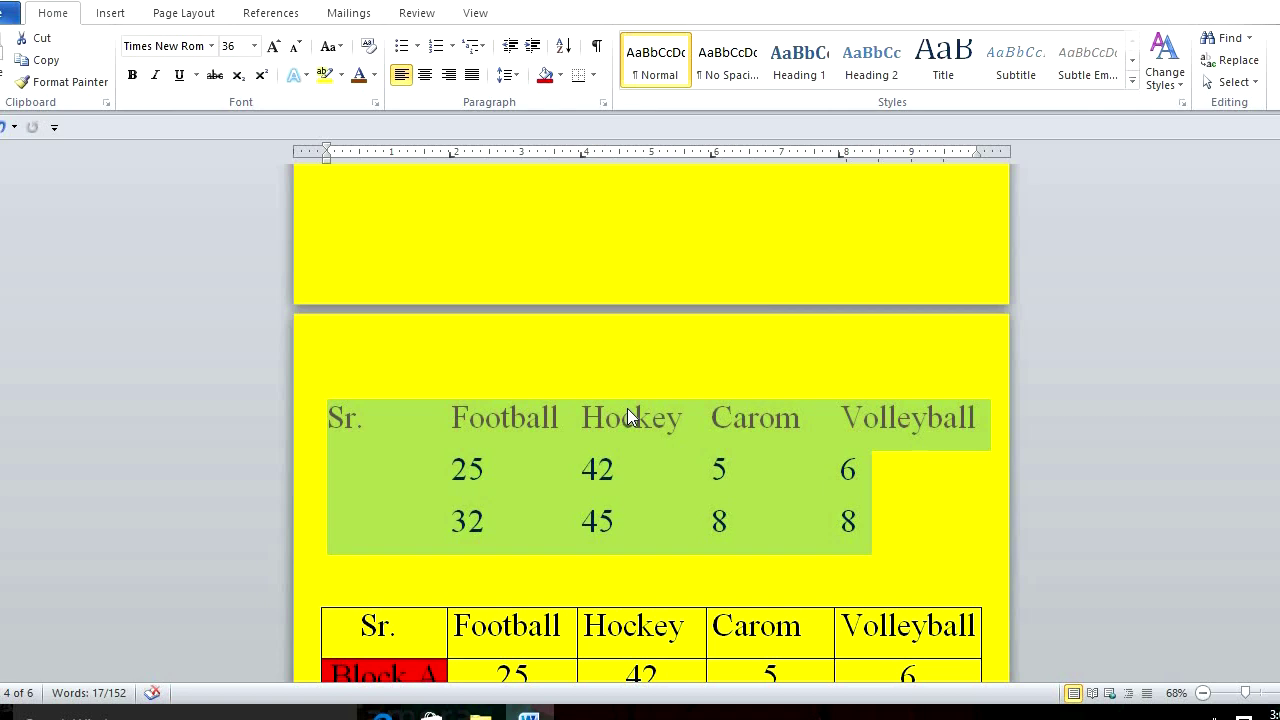
pyautogui.scroll(-3, 627, 408)
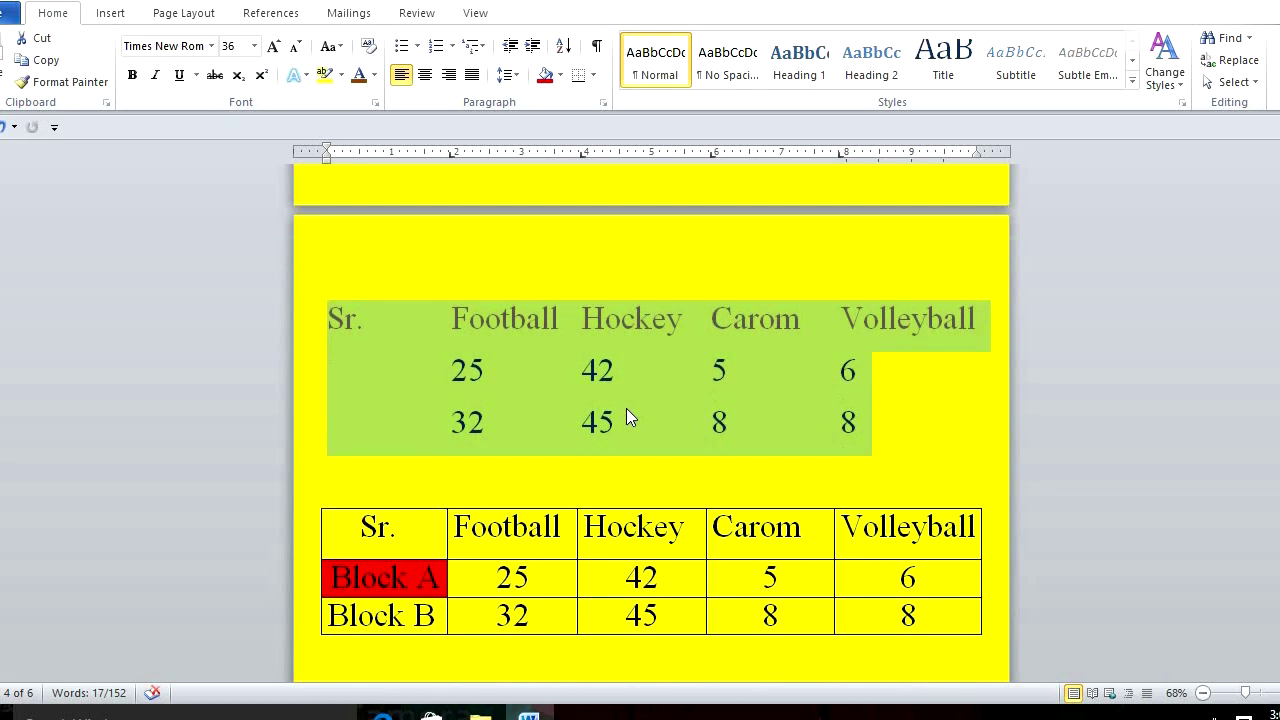
pyautogui.scroll(-1, 626, 408)
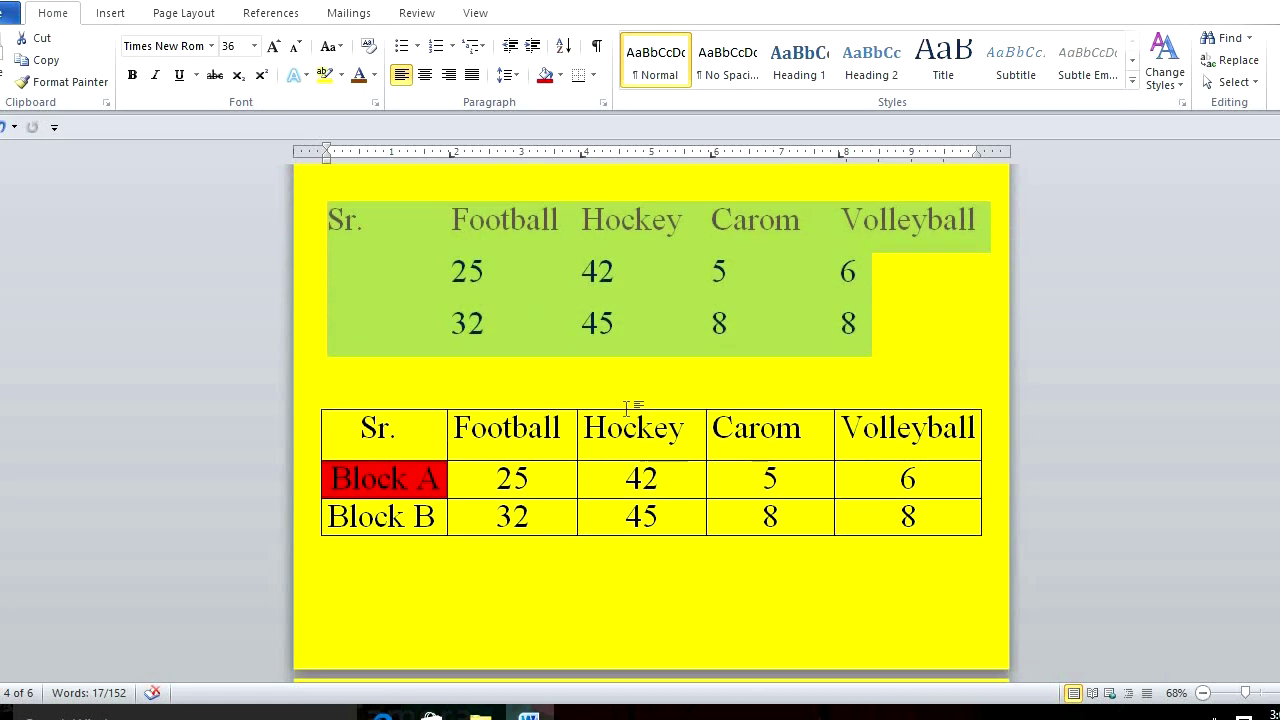
pyautogui.hotkey('ctrl', 'z')
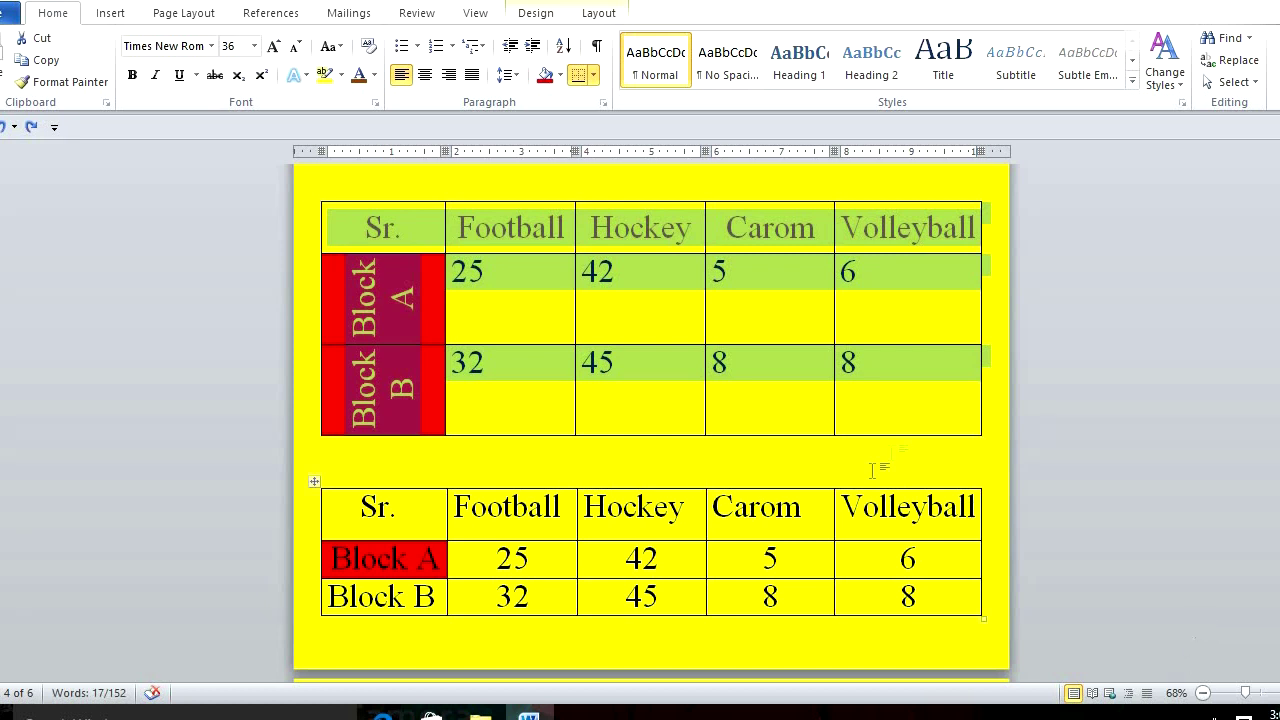
# Select both Block cells and switch their text direction back to horizontal.
pyautogui.click(1051, 416)
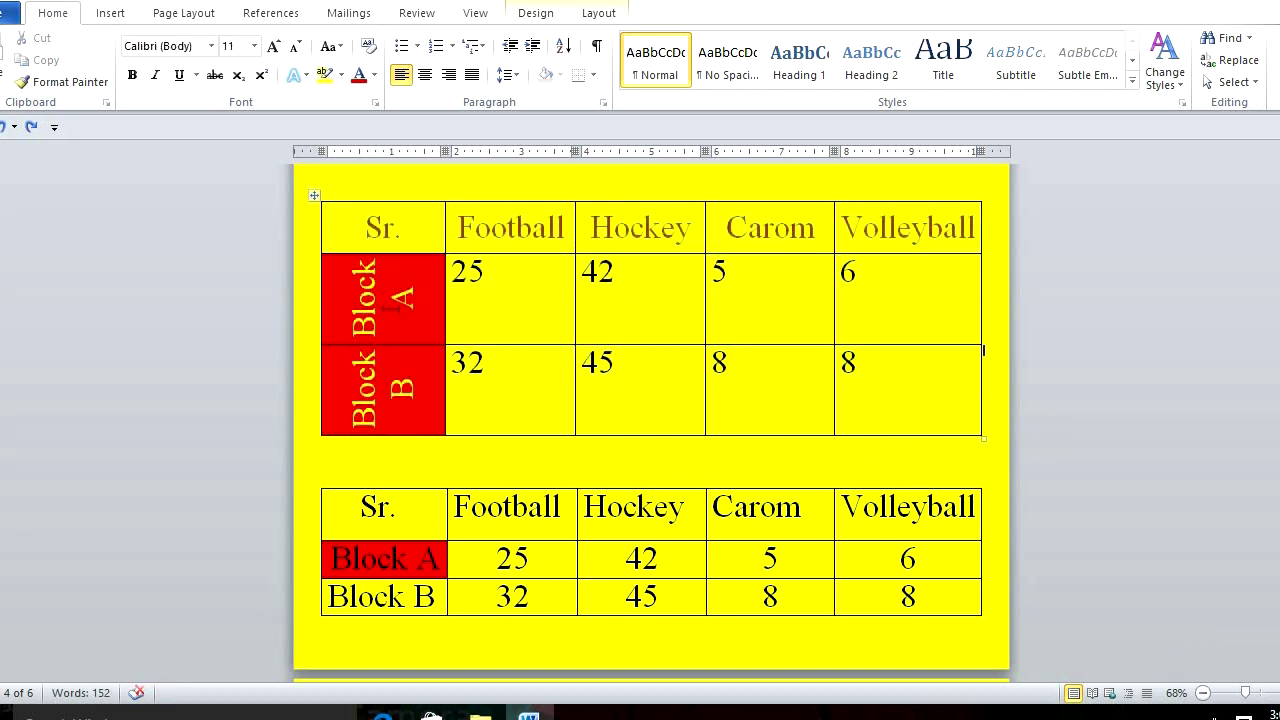
pyautogui.click(390, 309)
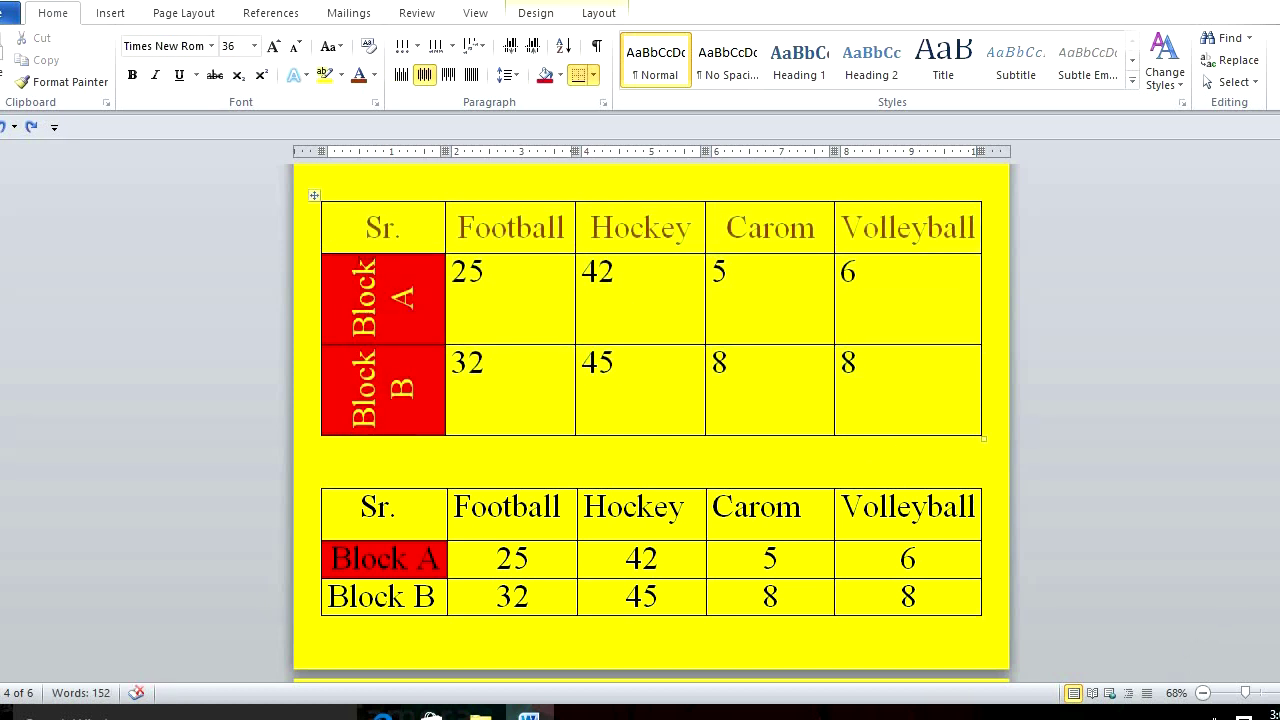
pyautogui.doubleClick(366, 263)
pyautogui.keyDown('shift'); pyautogui.click(406, 418); pyautogui.keyUp('shift')
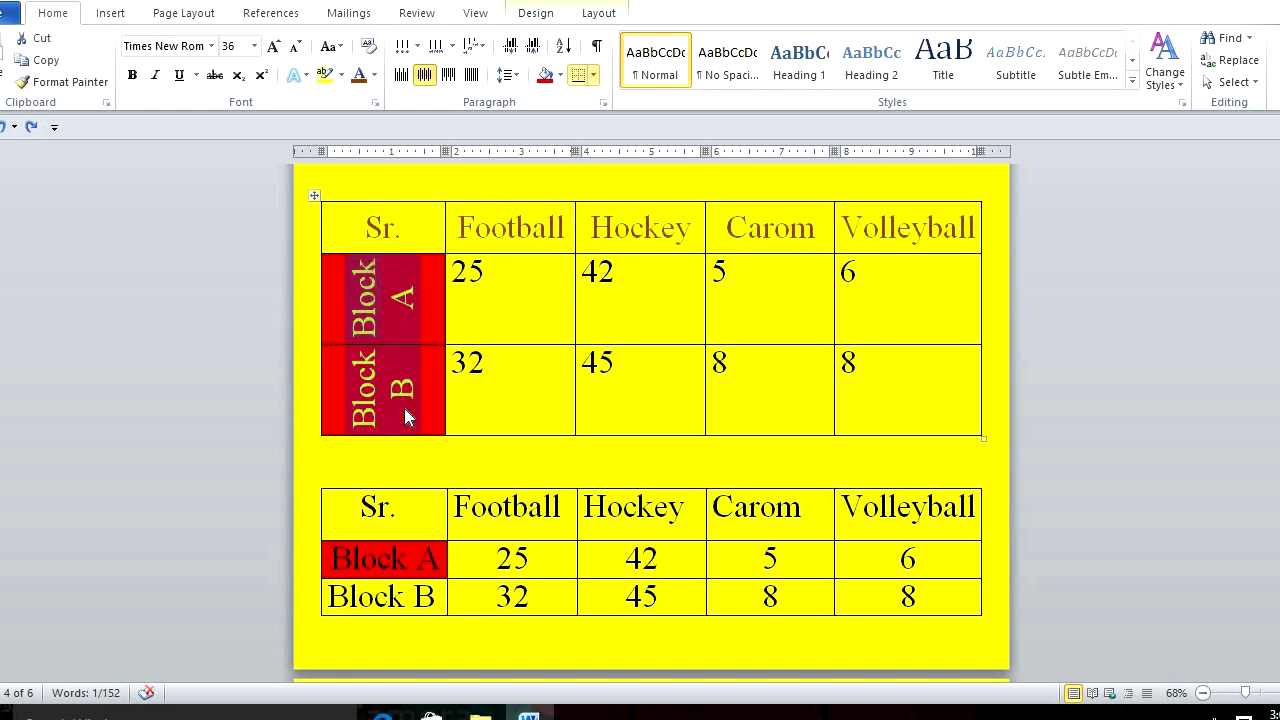
pyautogui.click(592, 13)
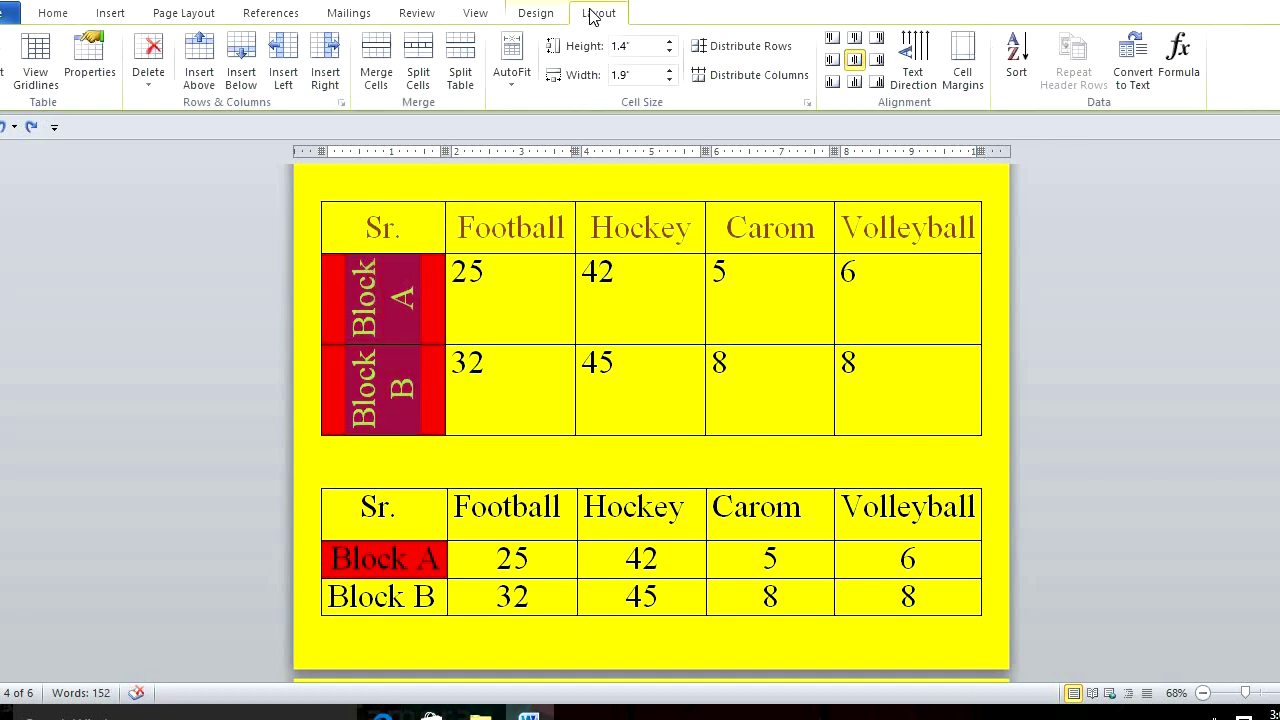
pyautogui.click(912, 66)
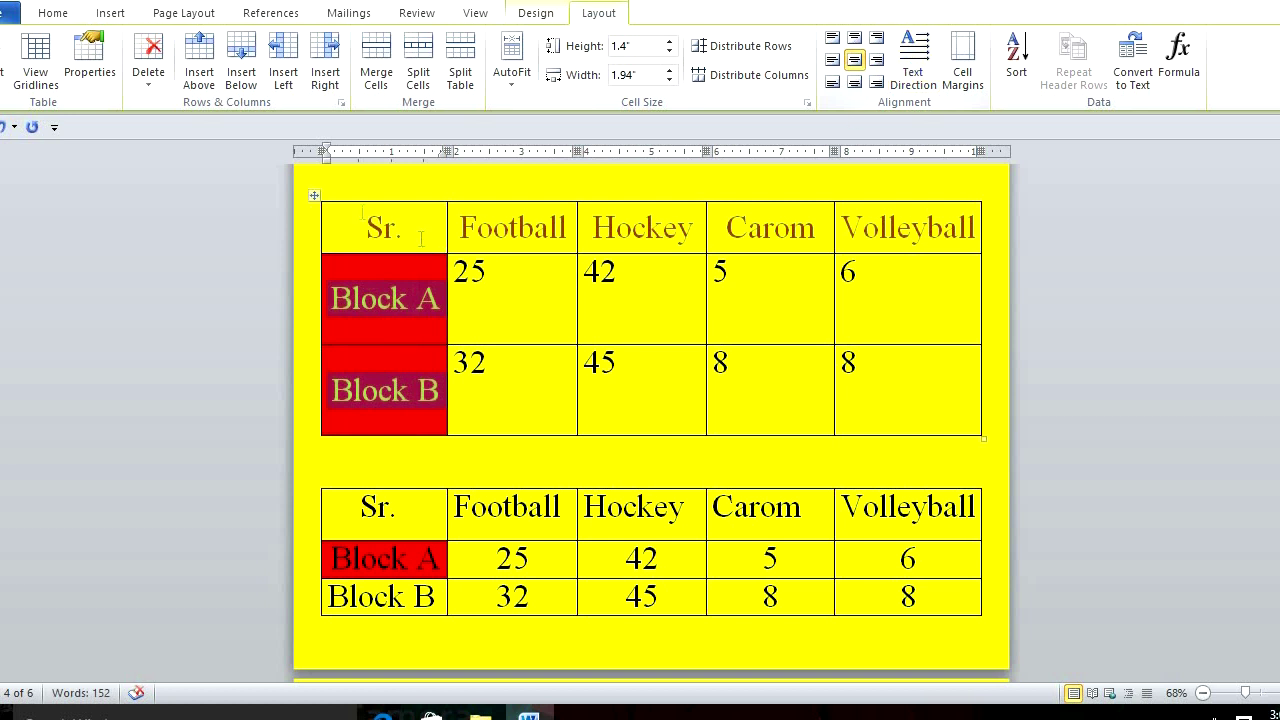
# Select the whole first table using its move handle.
pyautogui.click(314, 195)
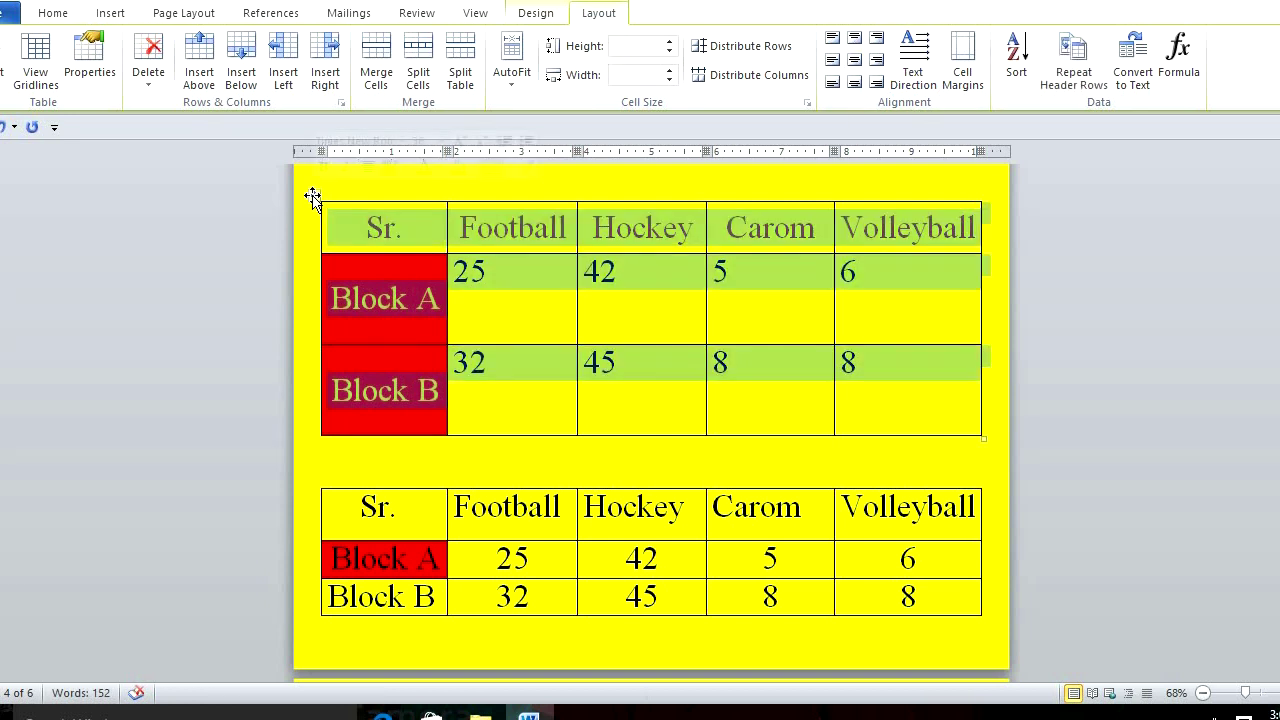
pyautogui.click(1089, 530)
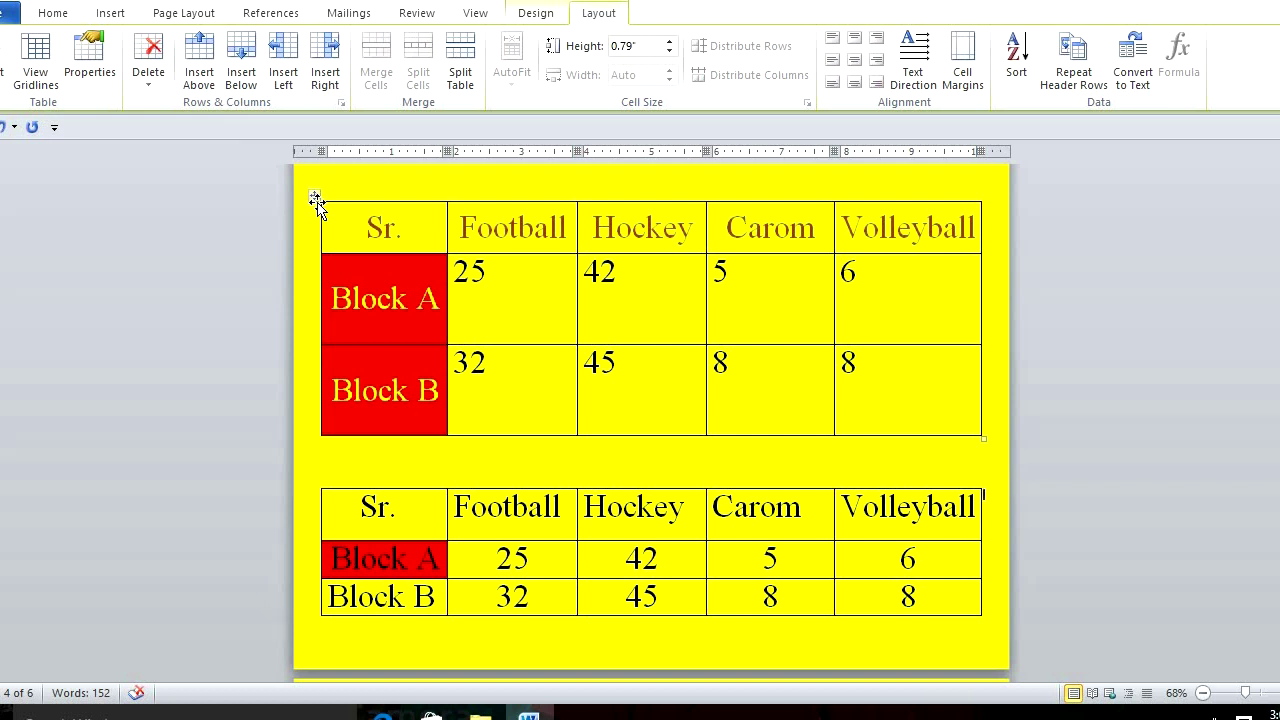
pyautogui.click(314, 195)
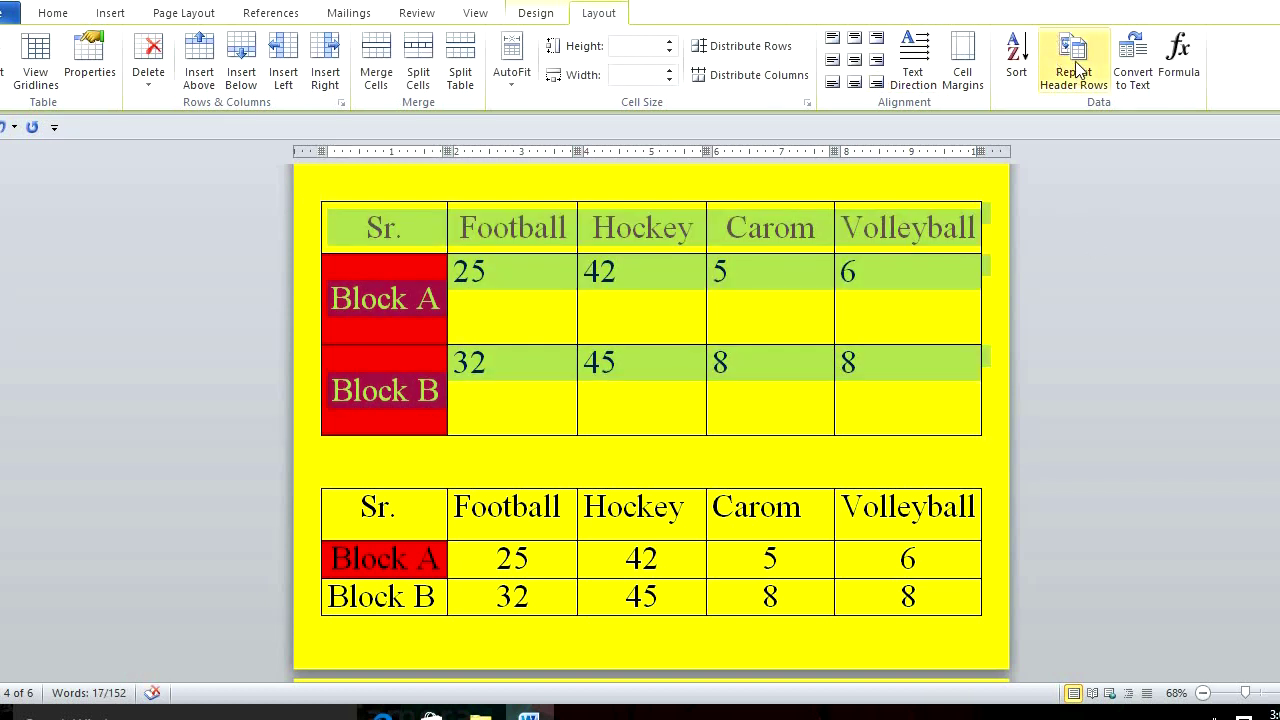
pyautogui.click(1137, 88)
pyautogui.click(598, 330)
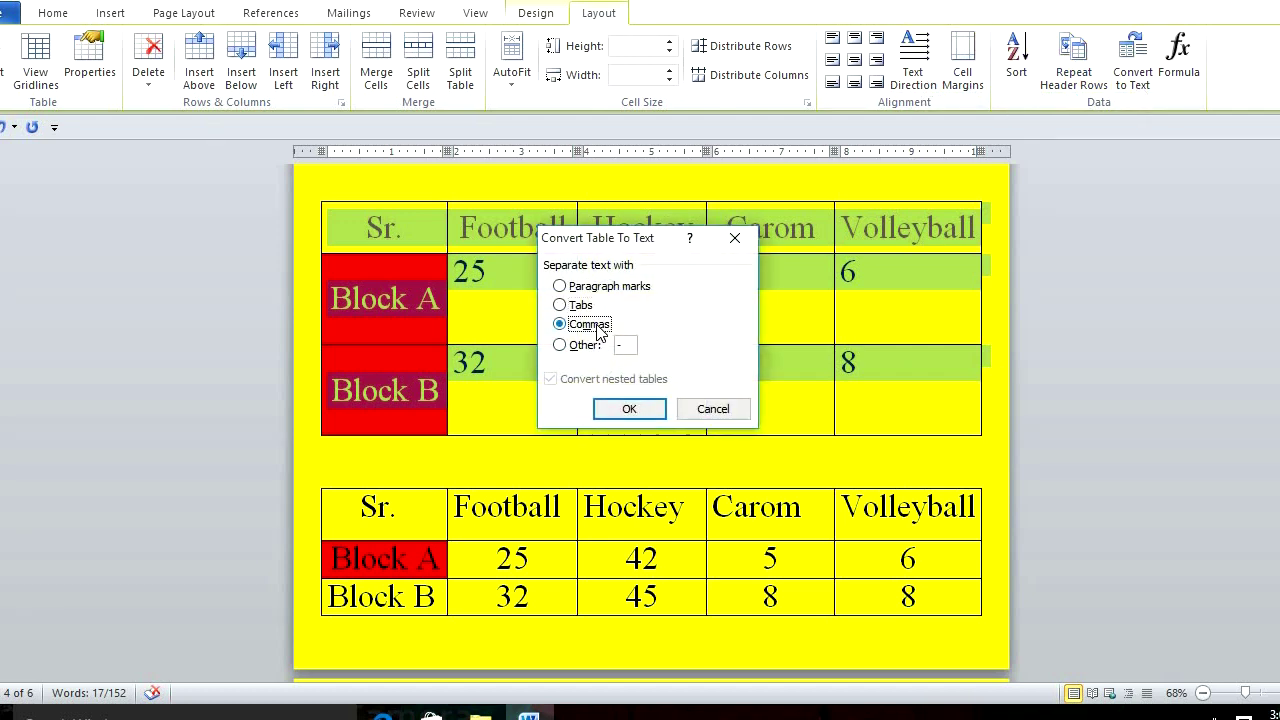
pyautogui.click(581, 306)
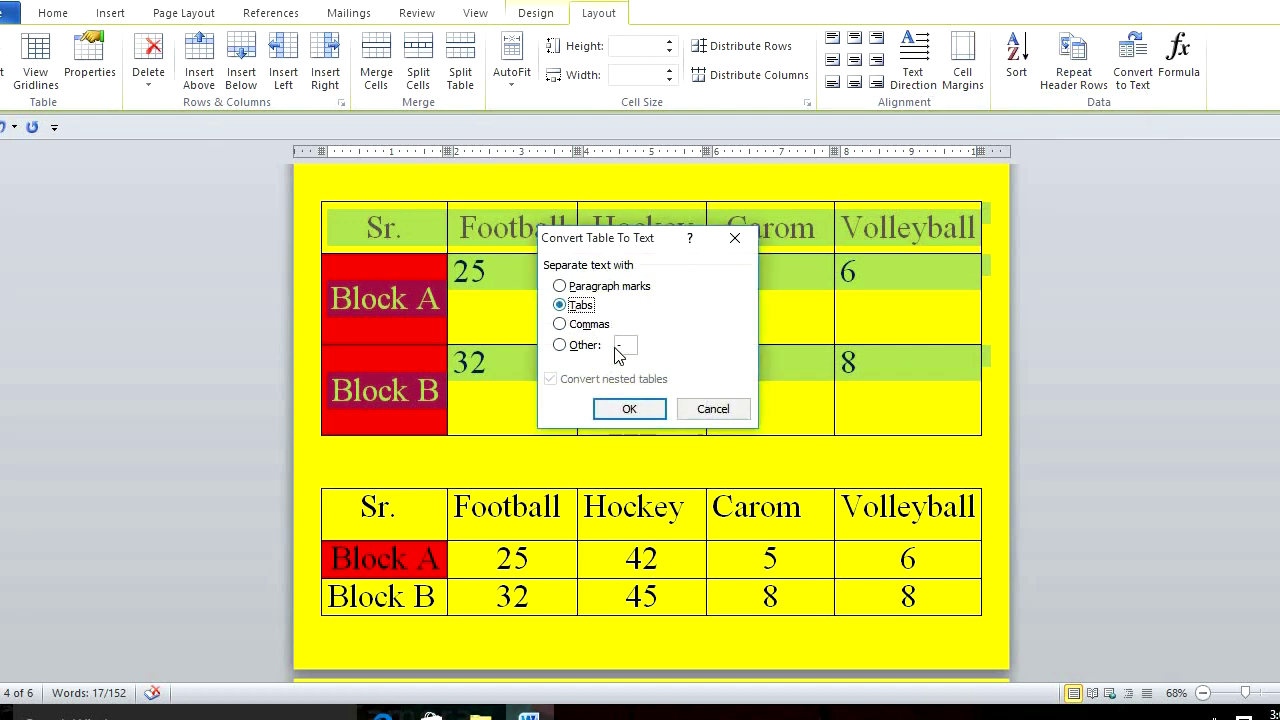
pyautogui.click(619, 412)
pyautogui.click(542, 351)
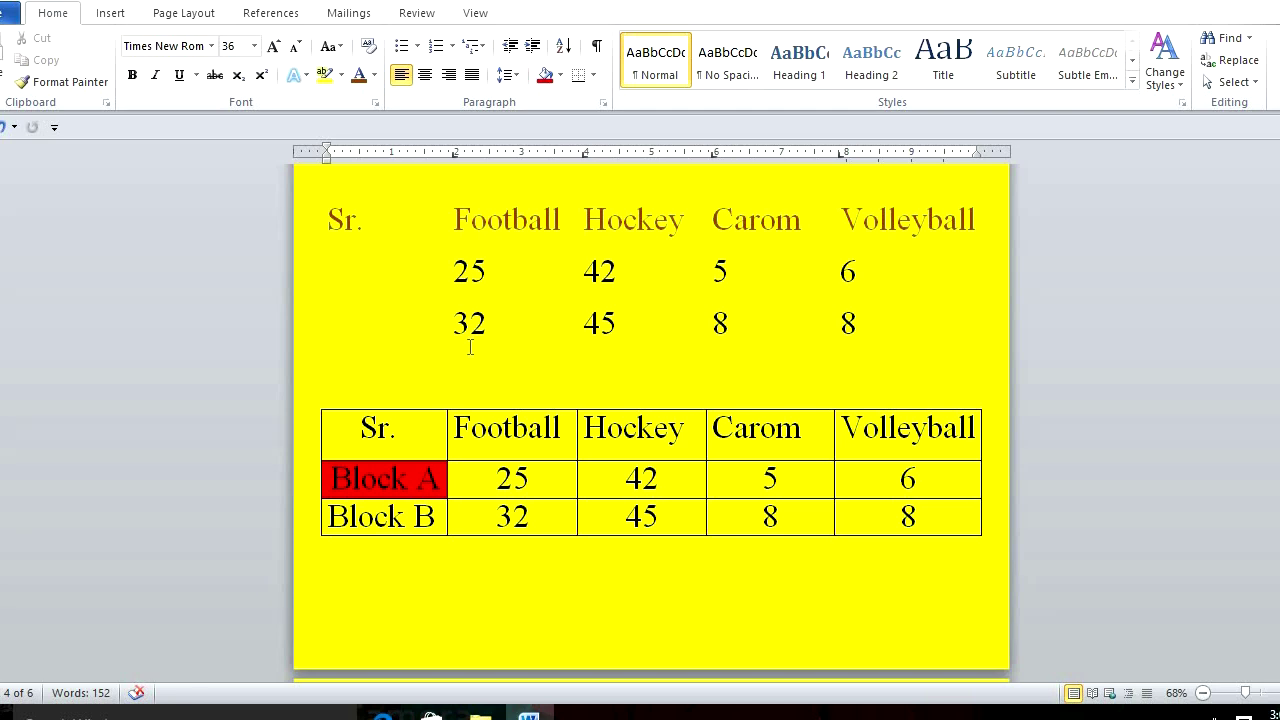
pyautogui.hotkey('ctrl', 'z')
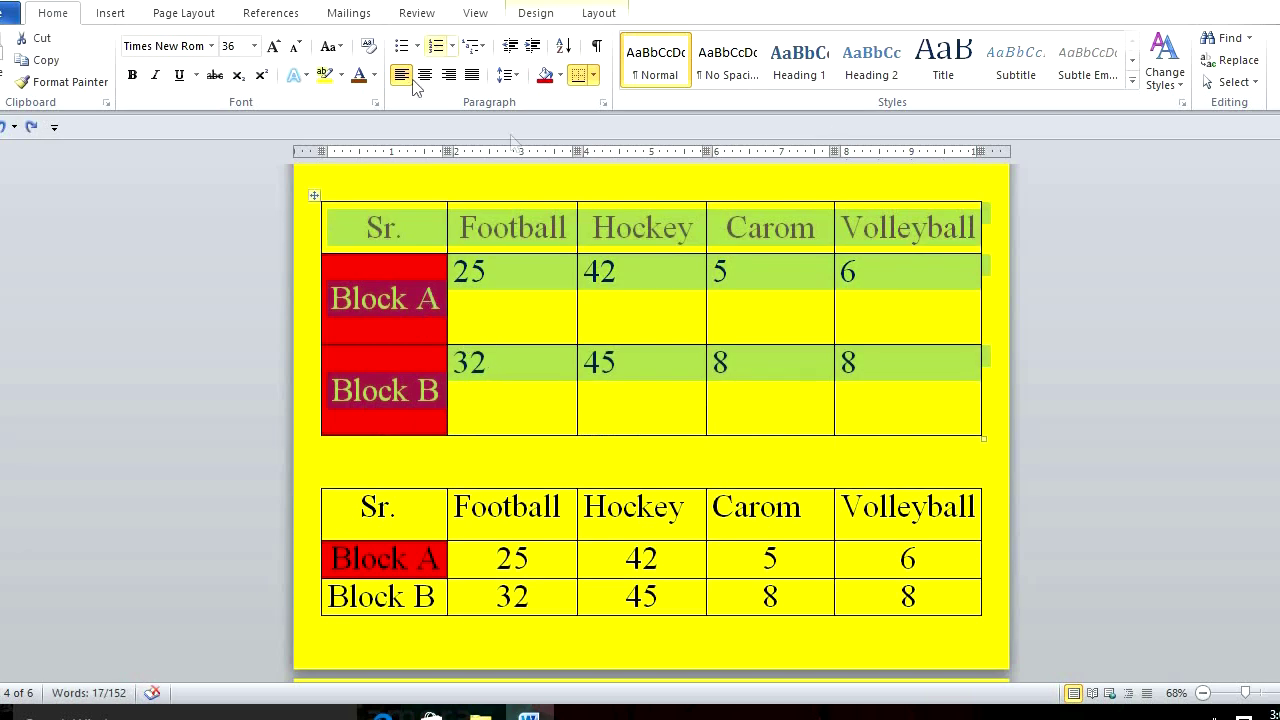
# Set all of the first table's text to the Automatic font colour.
pyautogui.click(371, 78)
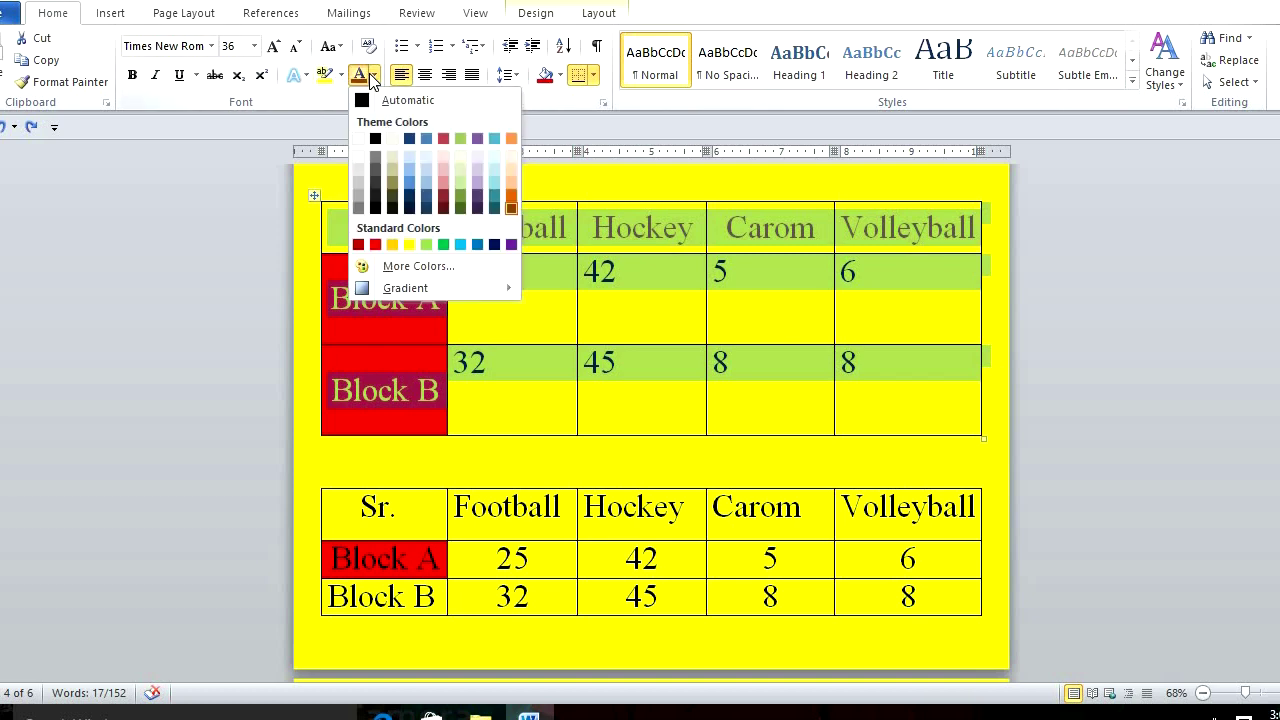
pyautogui.click(377, 104)
pyautogui.hotkey('ctrl', 'd')
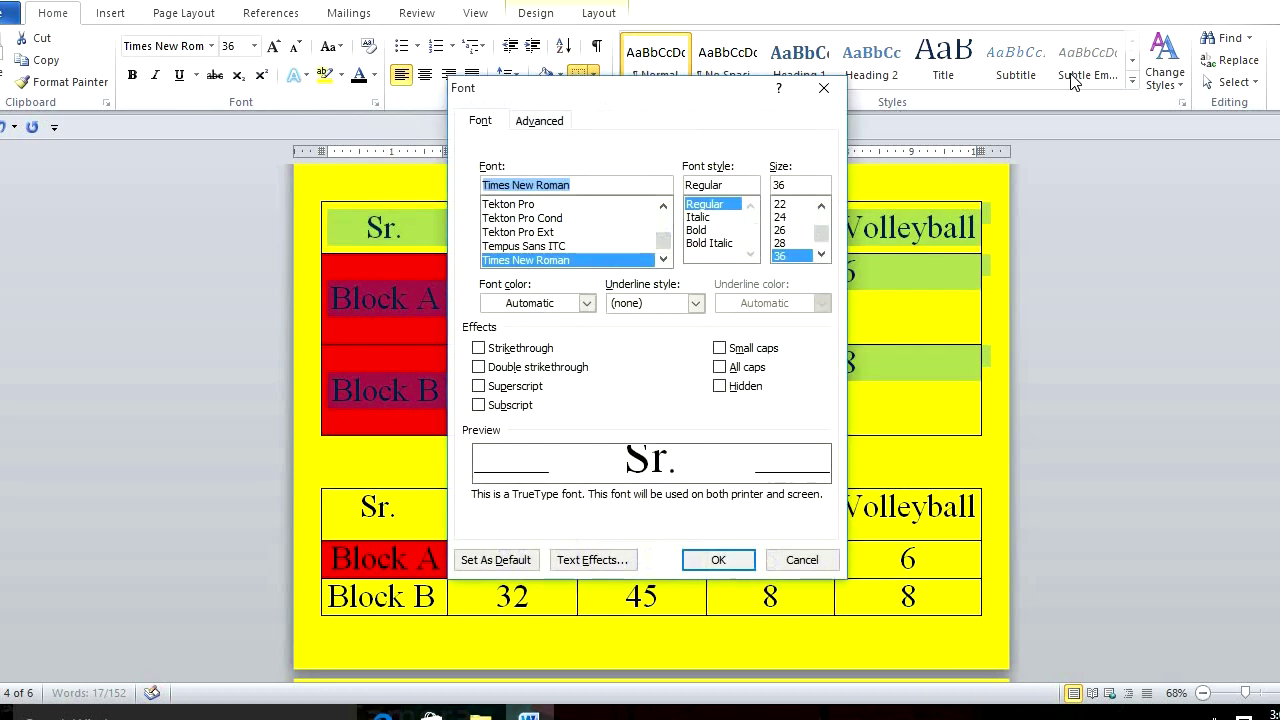
pyautogui.click(813, 560)
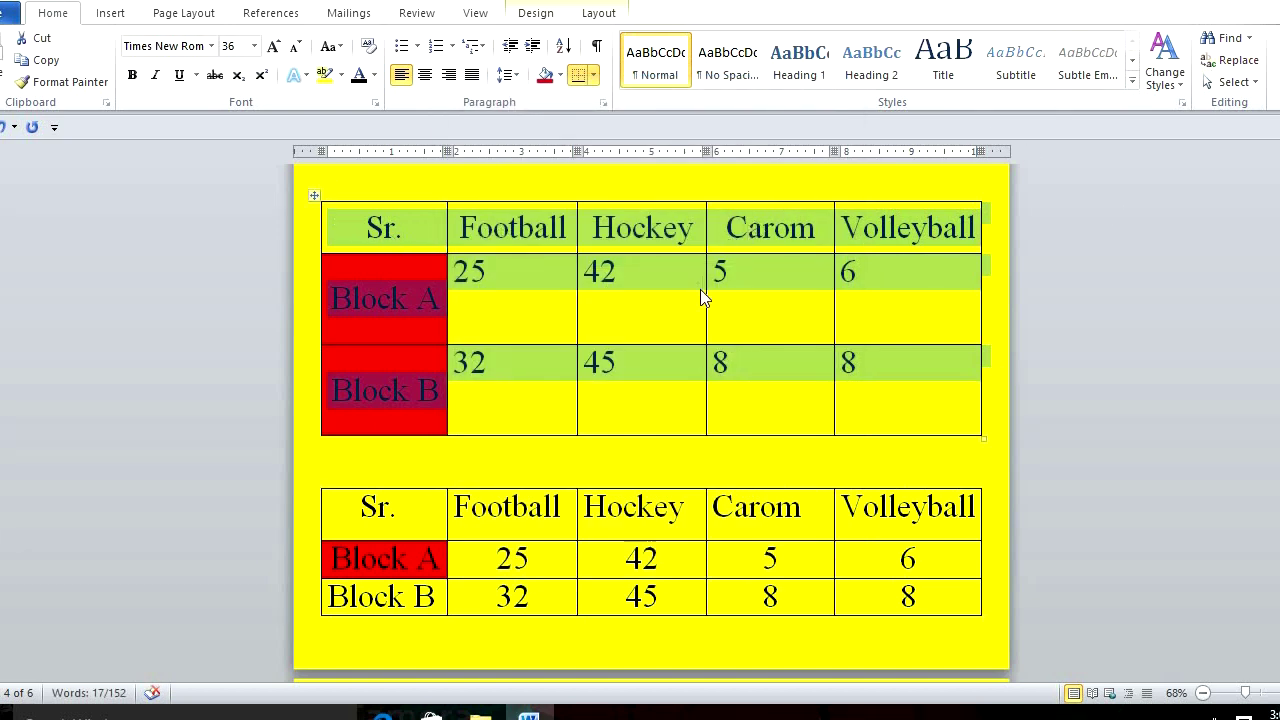
# Reselect the whole first table via its move handle.
pyautogui.click(320, 390)
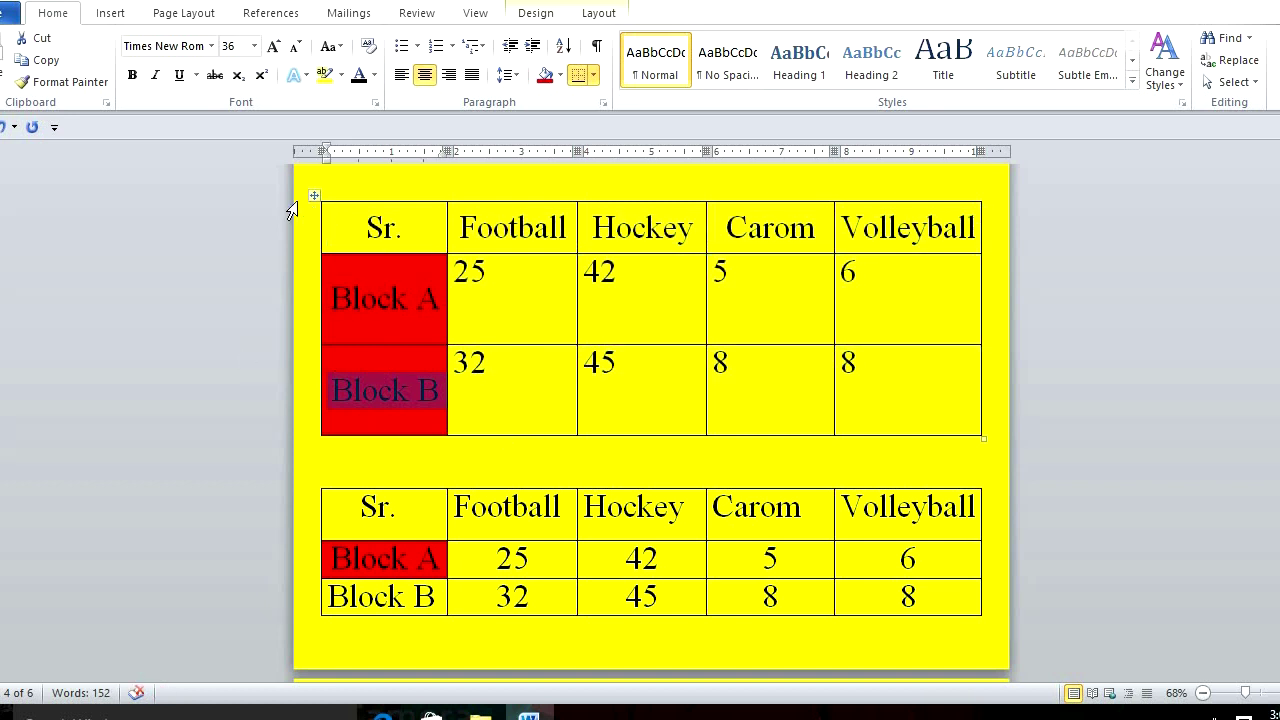
pyautogui.click(332, 224)
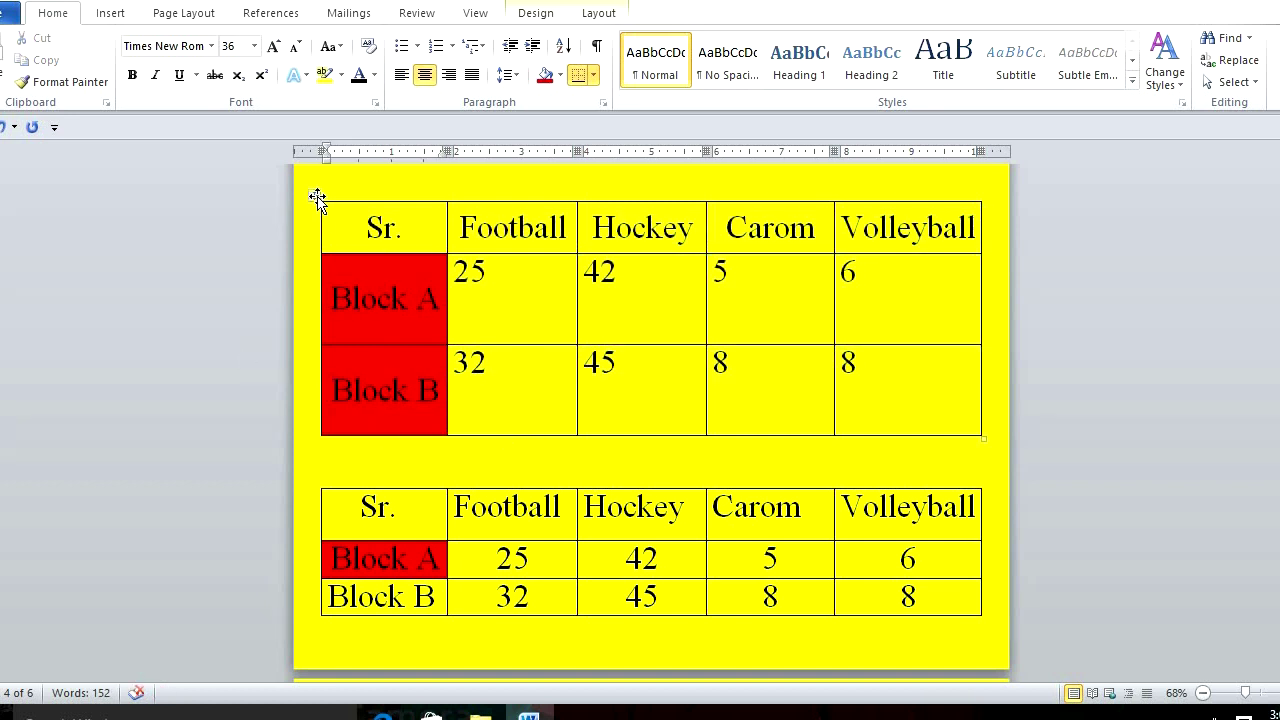
pyautogui.click(316, 200)
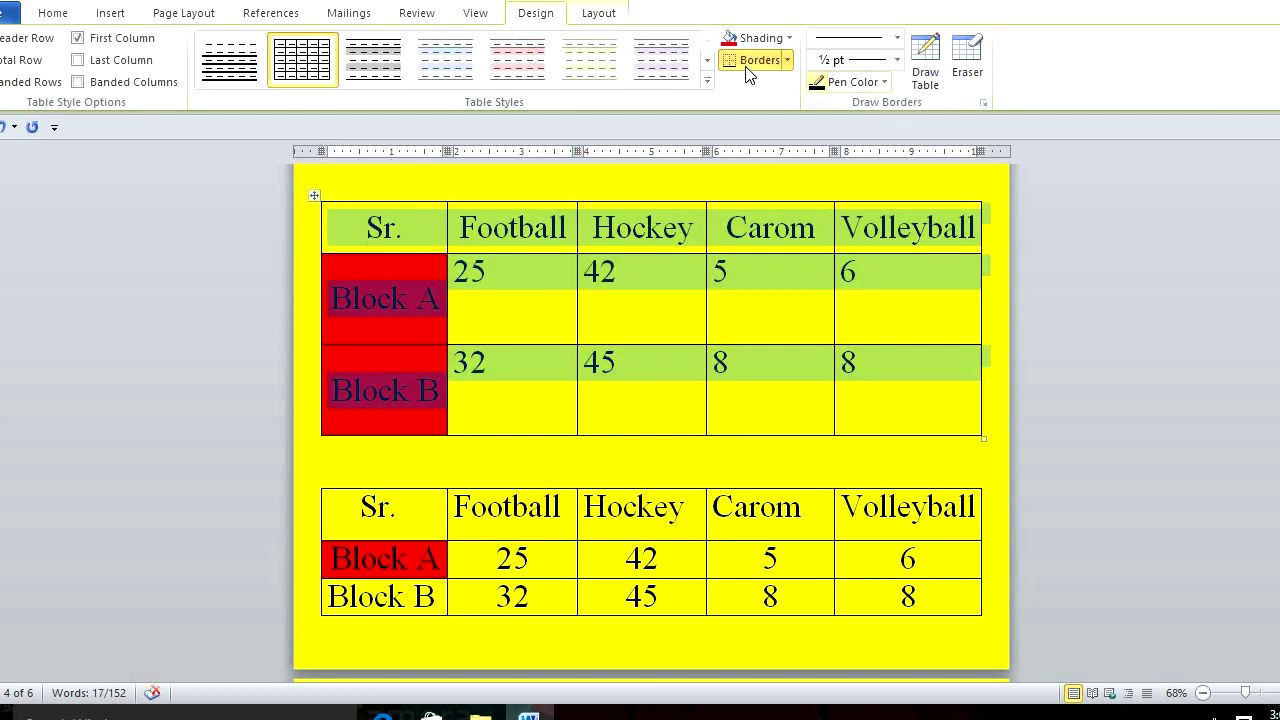
# Convert the first table to tab-separated text, then select the second table.
pyautogui.click(580, 14)
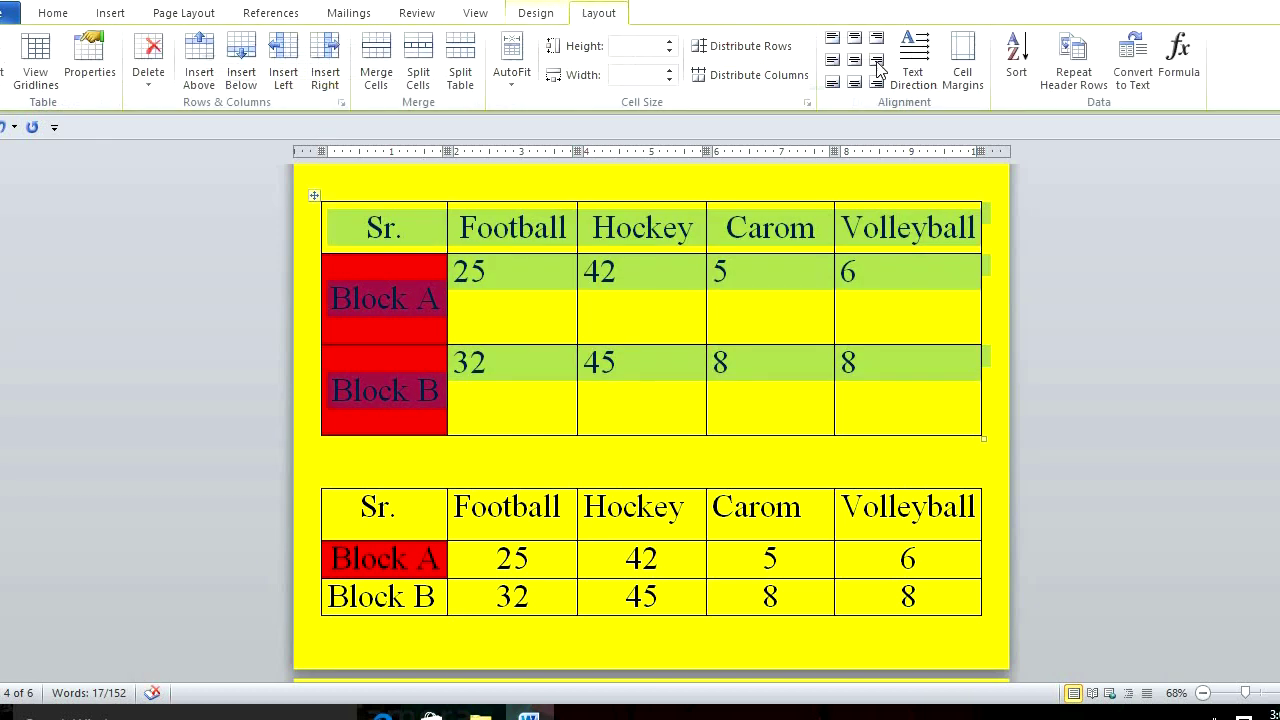
pyautogui.click(1133, 78)
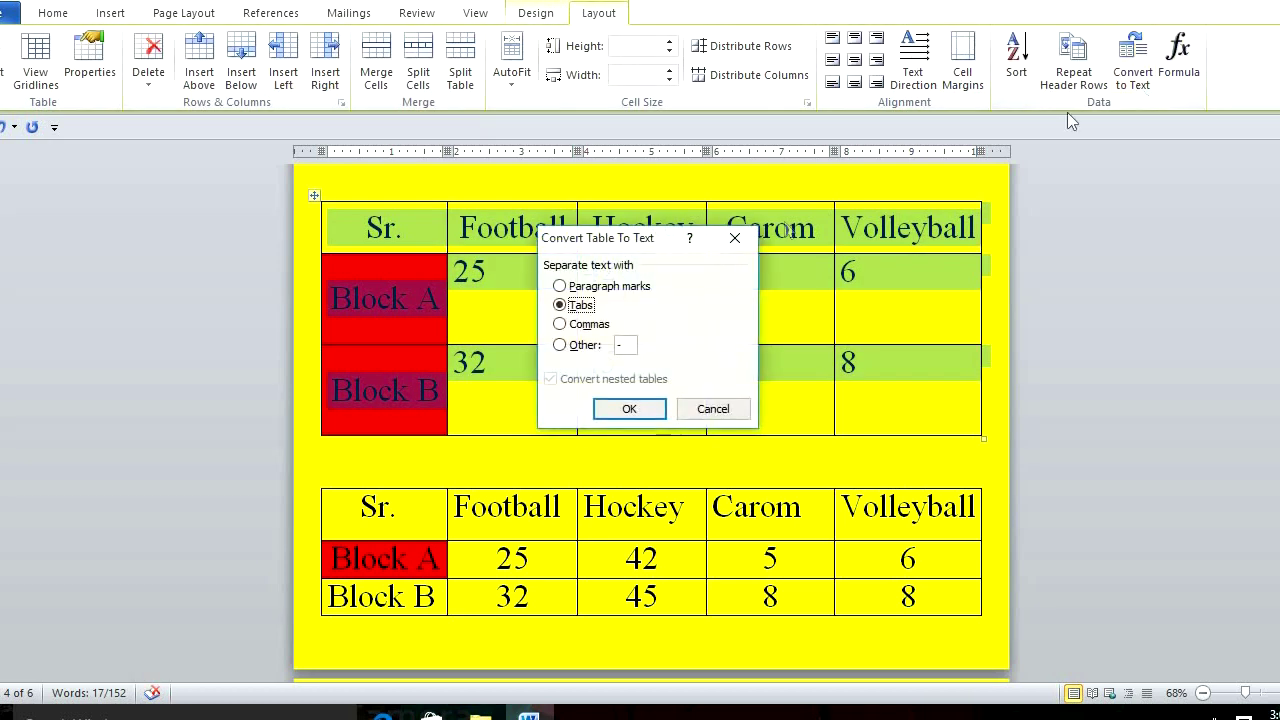
pyautogui.click(627, 410)
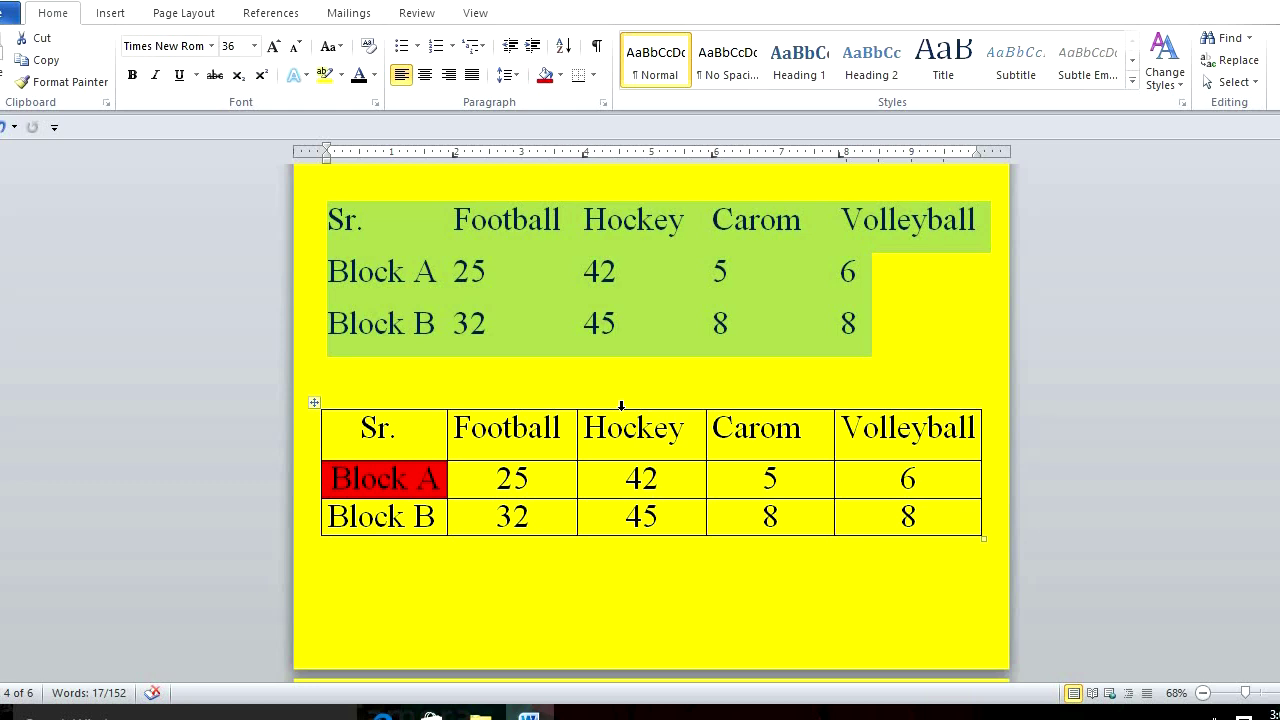
pyautogui.click(315, 404)
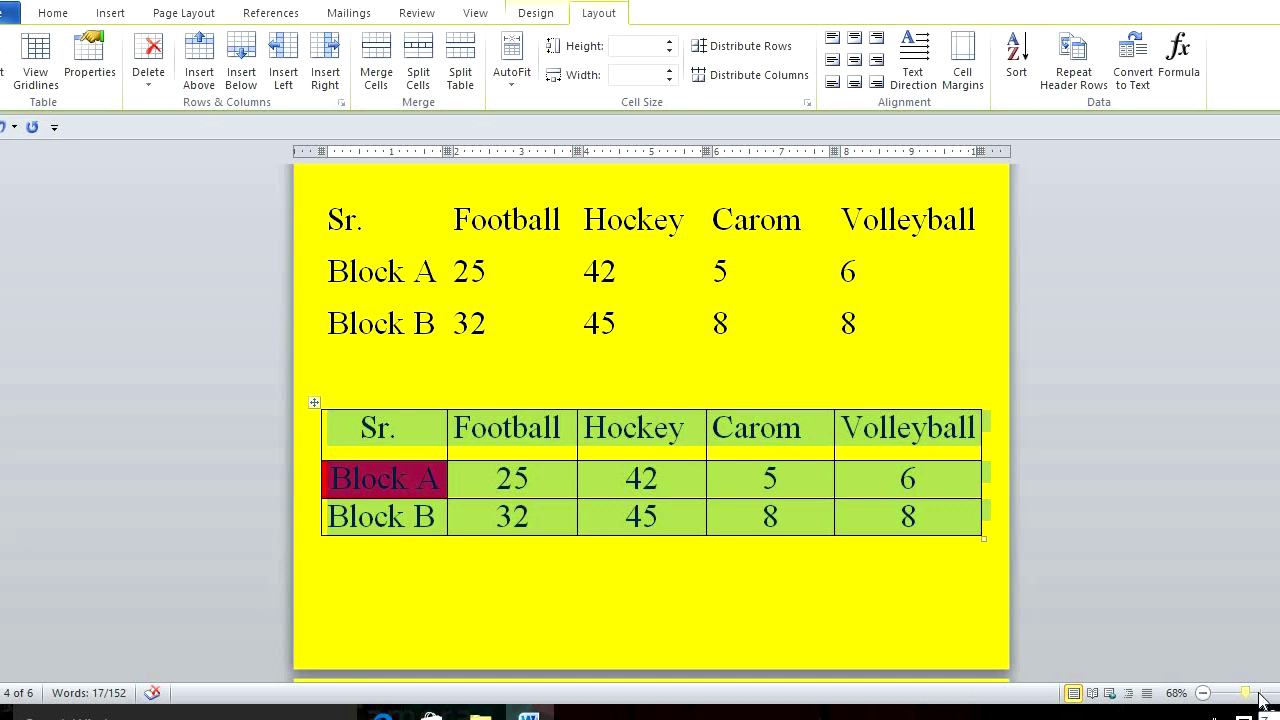
# Convert the second table to text with commas as separators, using the Alt, J, L, V KeyTips.
pyautogui.press('alt')
pyautogui.press('j')
pyautogui.press('l')
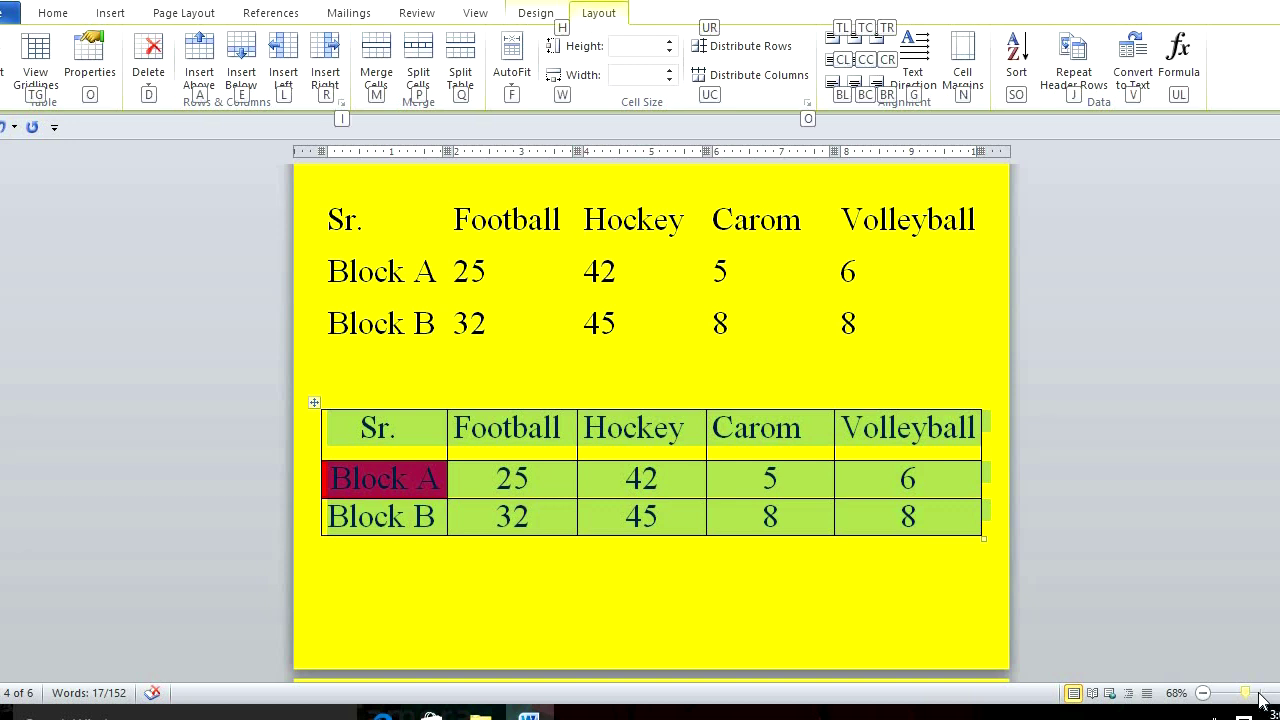
pyautogui.press('v')
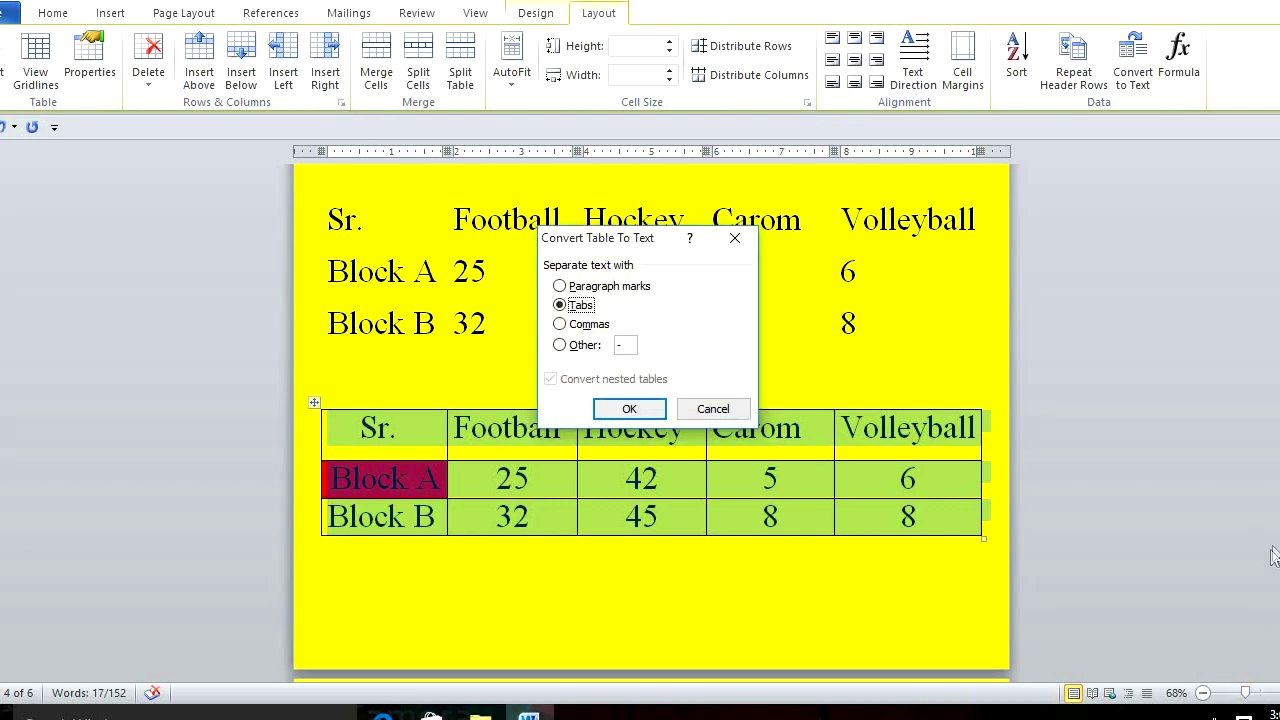
pyautogui.click(562, 324)
pyautogui.click(629, 408)
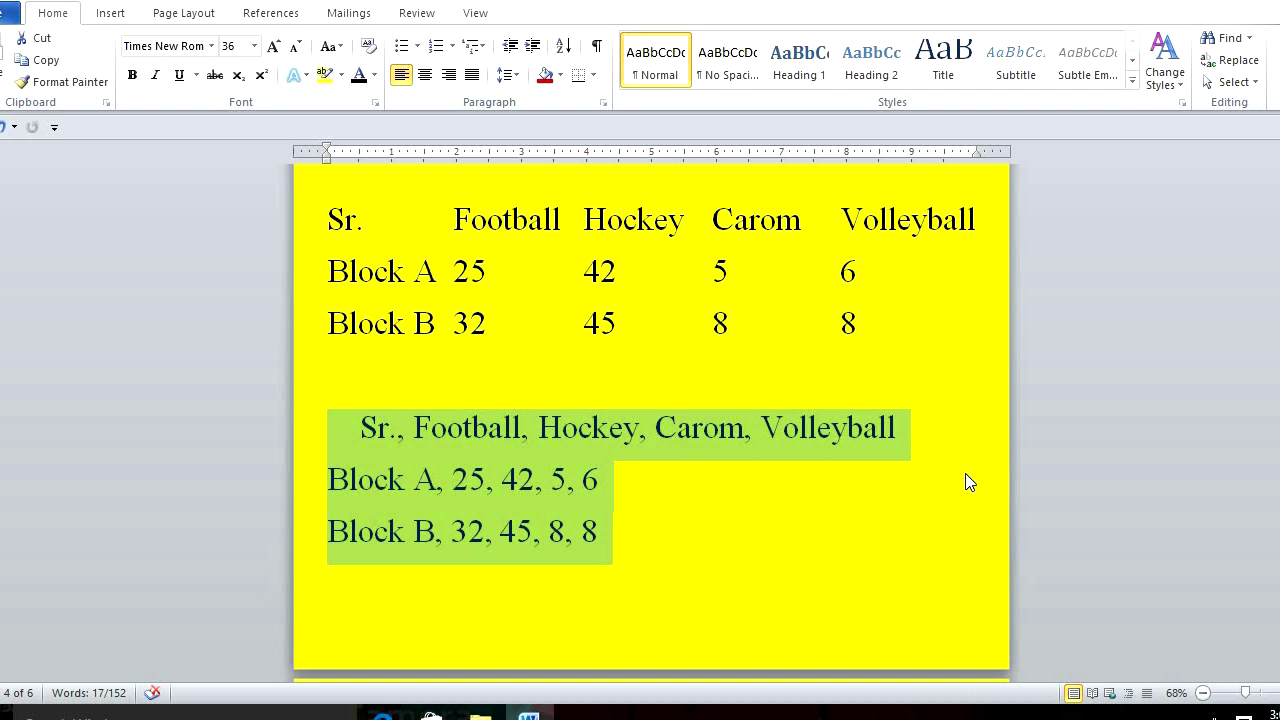
pyautogui.scroll(-1, 976, 482)
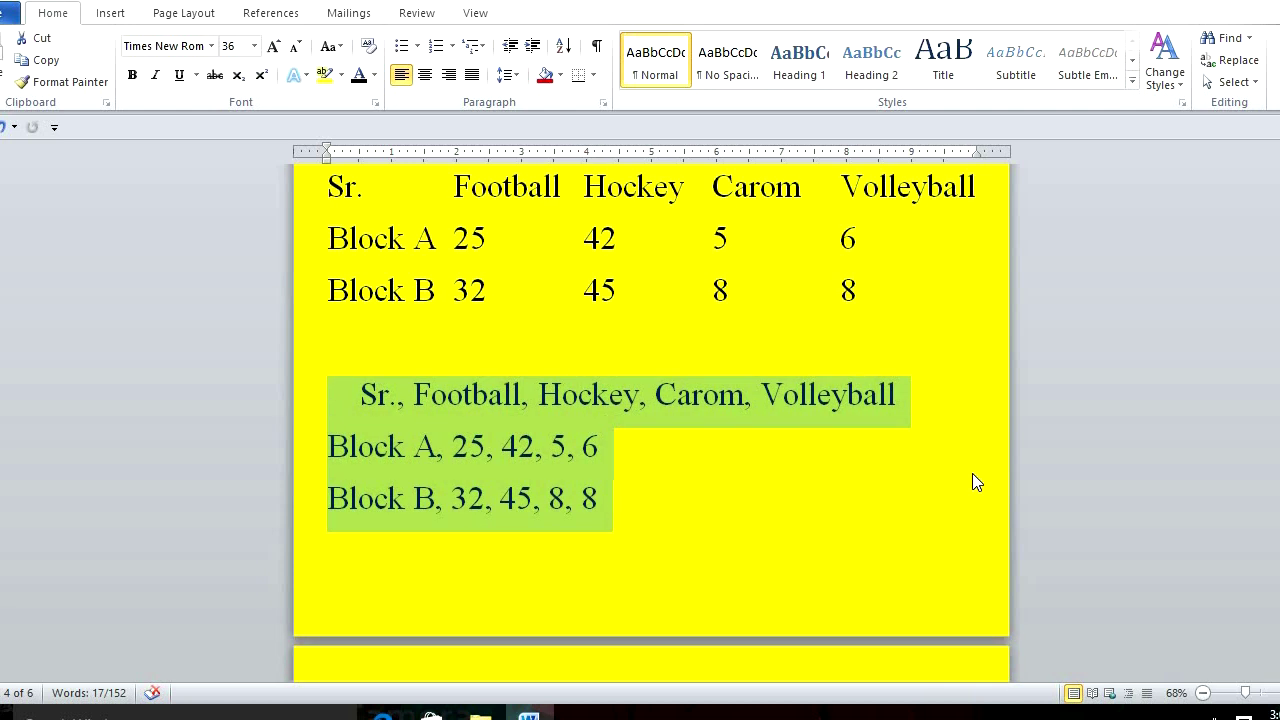
# Delete the blank lines above the HW heading.
pyautogui.scroll(-5, 976, 482)
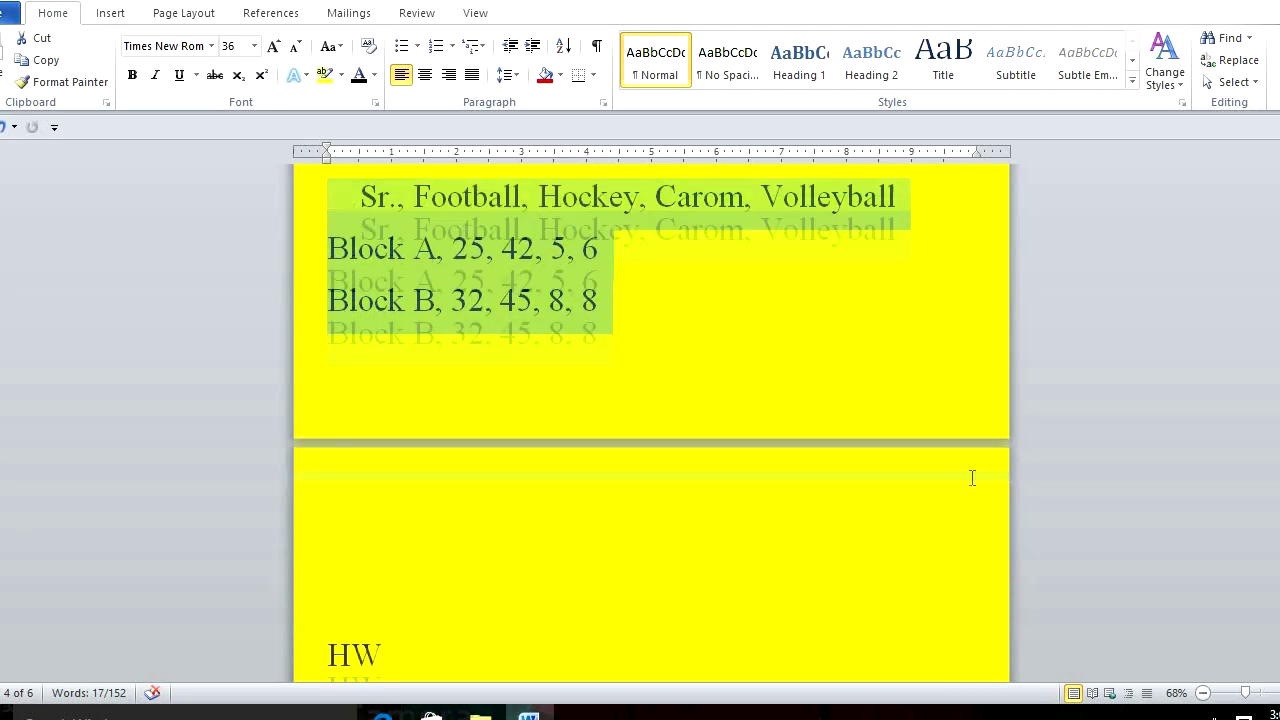
pyautogui.scroll(-4, 972, 478)
pyautogui.click(477, 274)
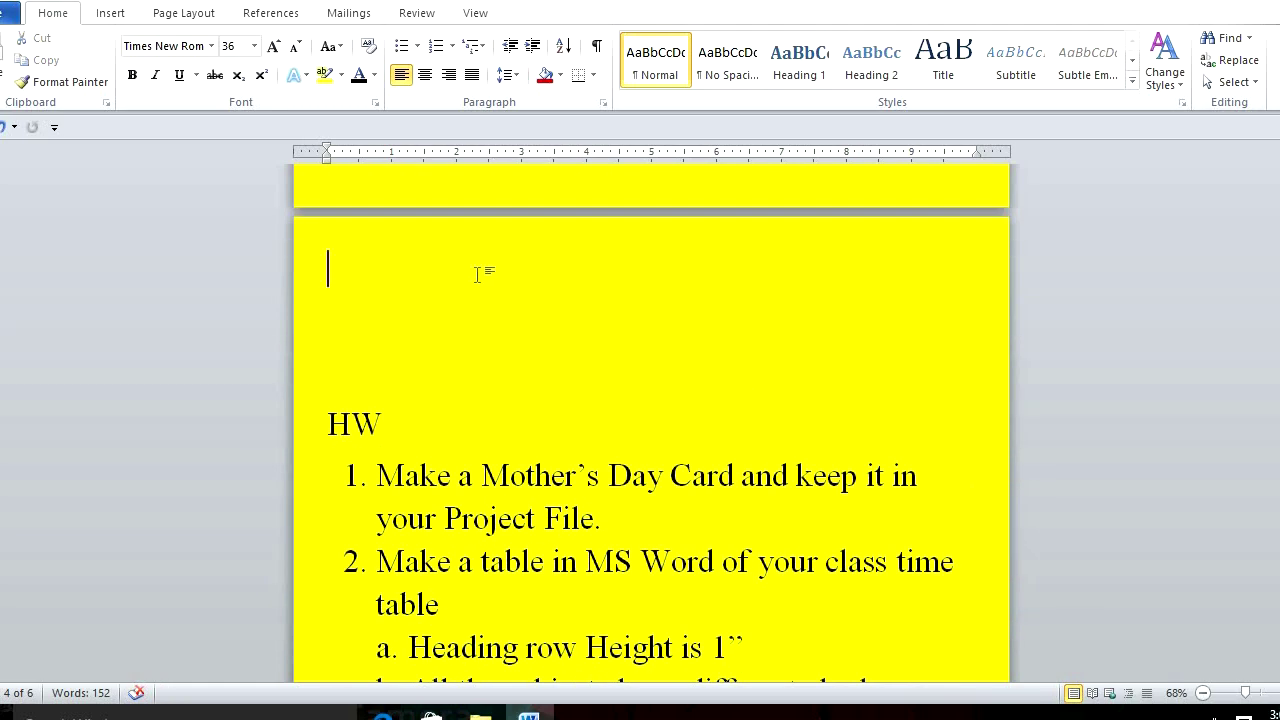
pyautogui.press('Delete')
pyautogui.press('Delete')
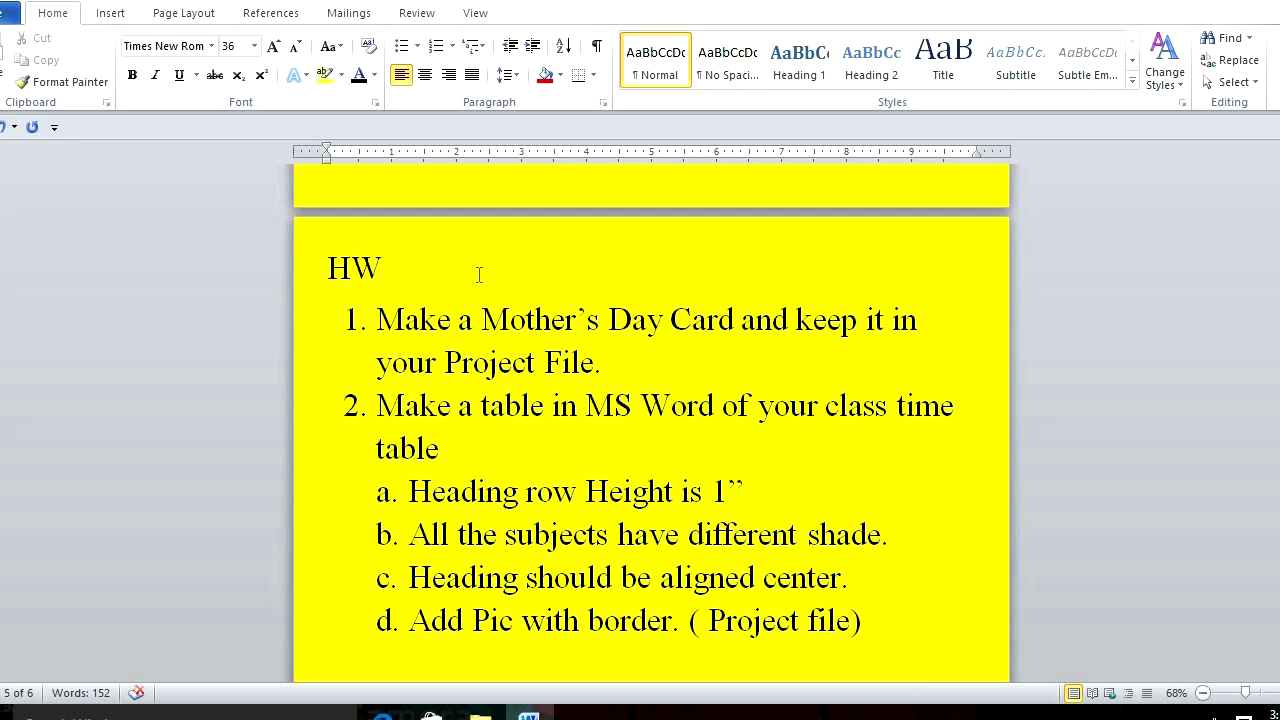
# Insert 'top ' before 'center' so item c reads 'Heading should be aligned top center.'.
pyautogui.click(764, 578)
pyautogui.write('top')
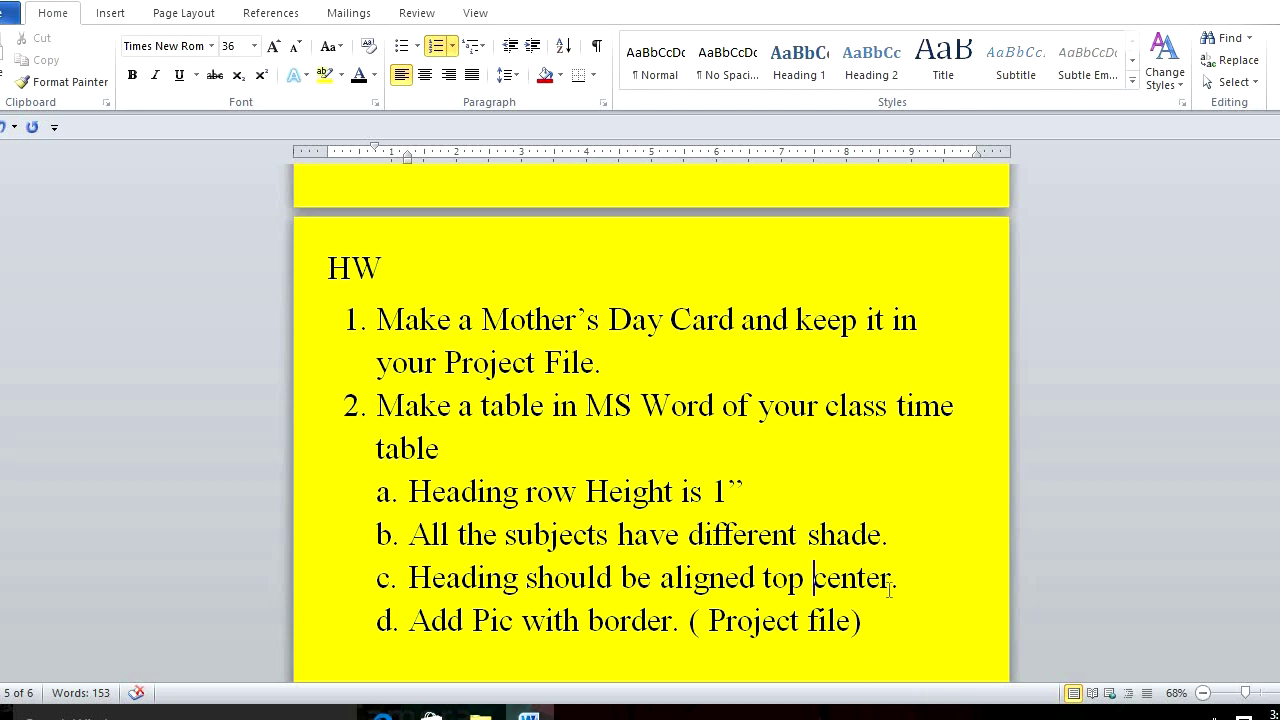
pyautogui.scroll(-3, 885, 586)
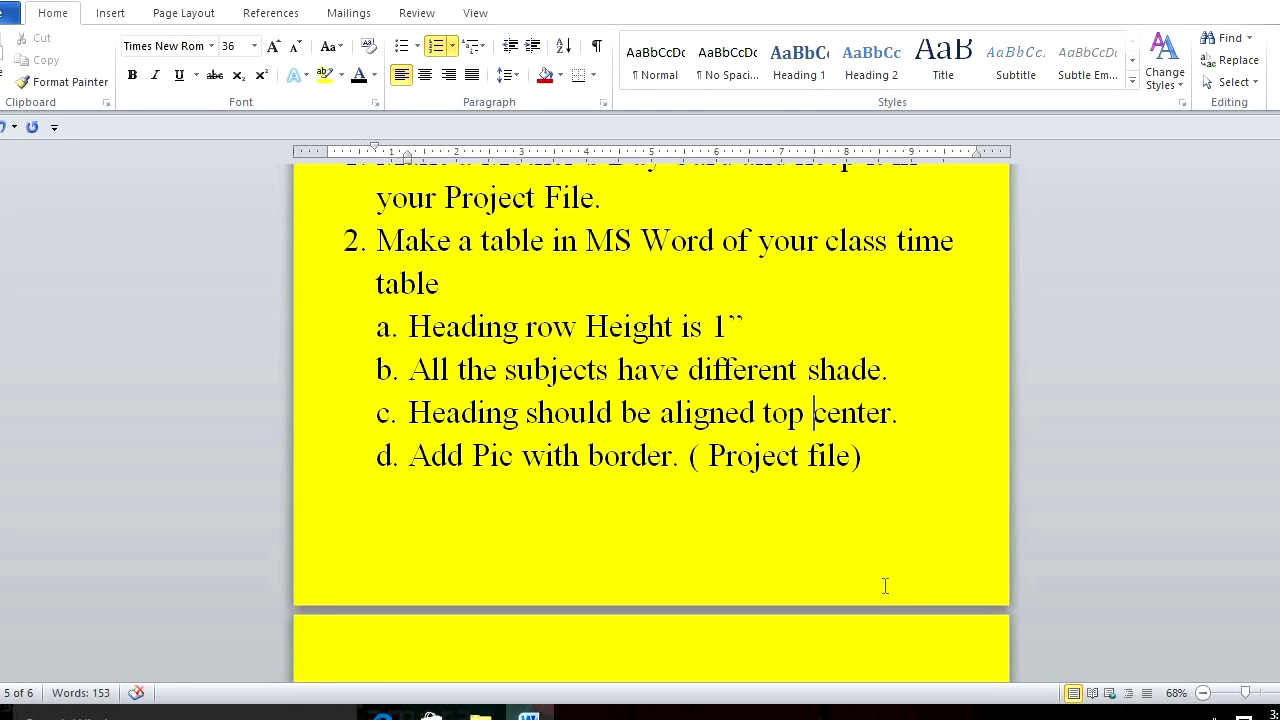
pyautogui.scroll(1, 885, 586)
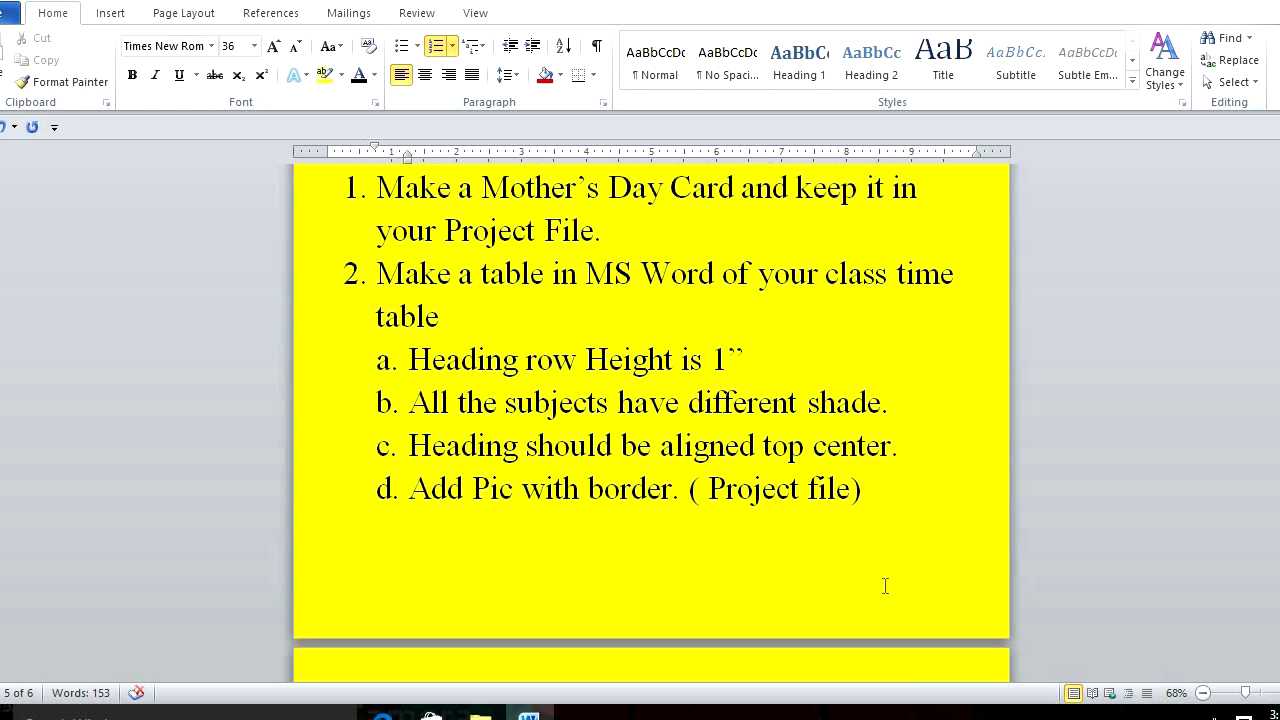